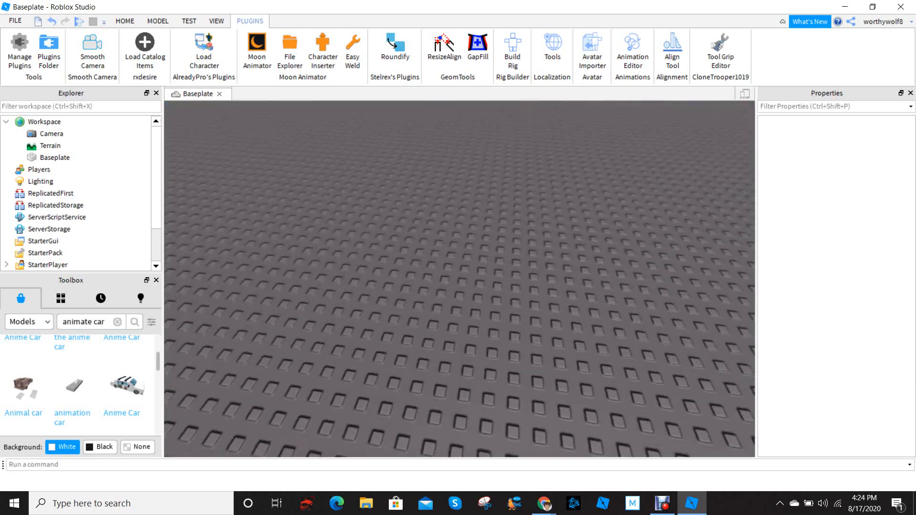
pyautogui.moveTo(460, 279)
pyautogui.mouseDown(button='right')
pyautogui.moveTo(453, 248)
pyautogui.moveTo(439, 291)
pyautogui.moveTo(470, 291)
pyautogui.moveTo(436, 294)
pyautogui.moveTo(454, 289)
pyautogui.moveTo(454, 253)
pyautogui.moveTo(454, 289)
pyautogui.mouseUp(button='right')
pyautogui.press('s')
pyautogui.press('w')
pyautogui.press('s')
pyautogui.press('w')
pyautogui.press('s')
pyautogui.press('w')
pyautogui.press('w')
pyautogui.press('s')
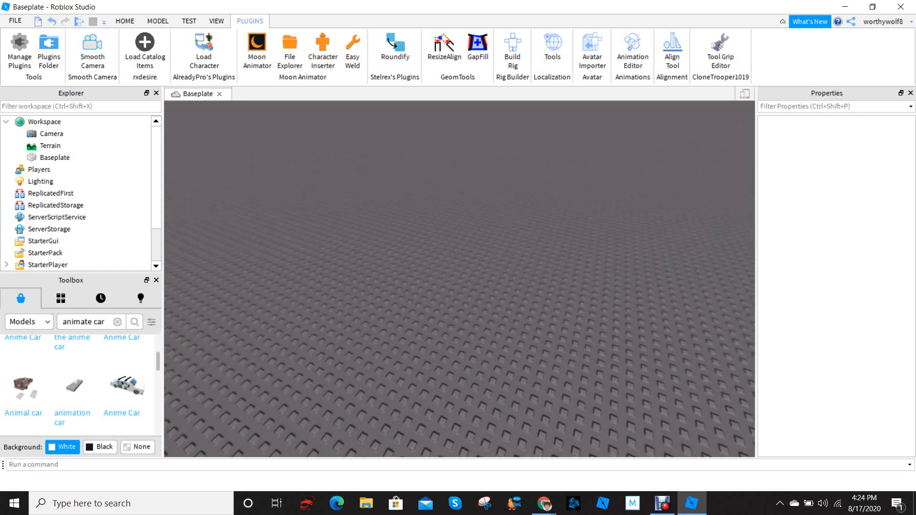
pyautogui.press('s')
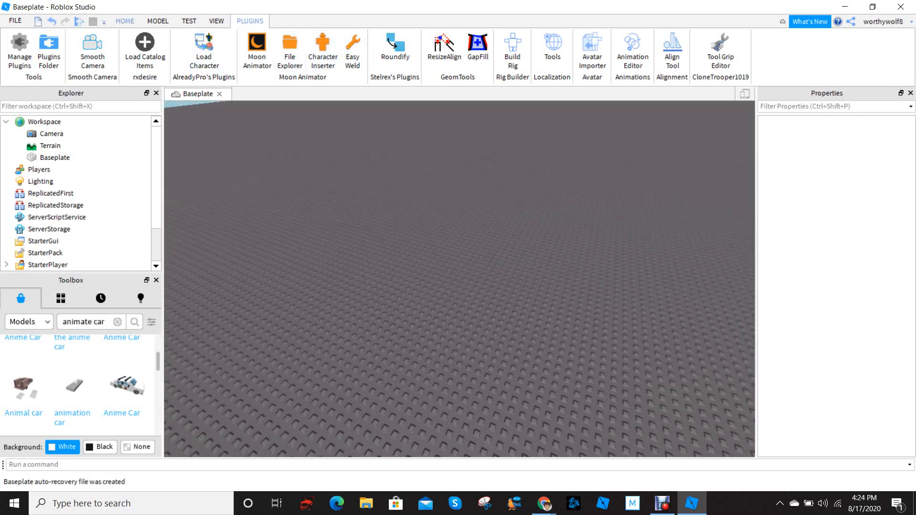
pyautogui.press('w')
pyautogui.press('w')
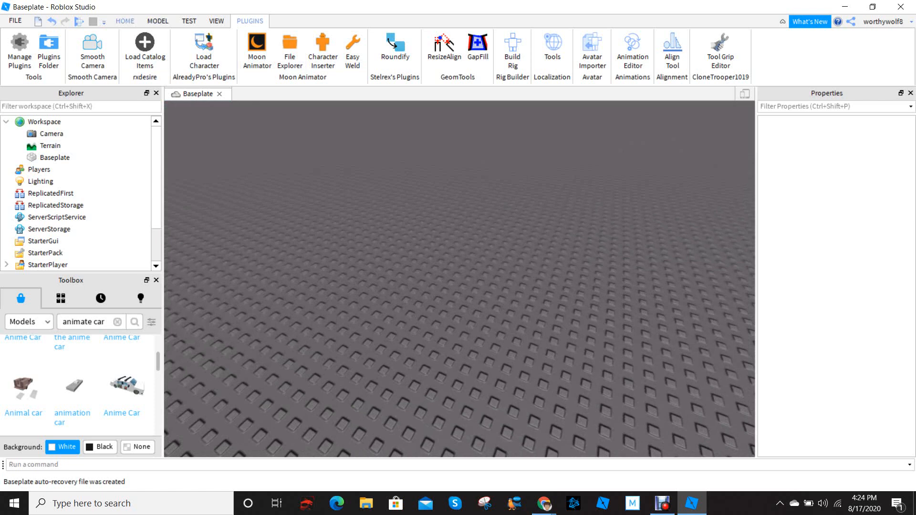
# Insert a block part onto the baseplate
pyautogui.click(126, 21)
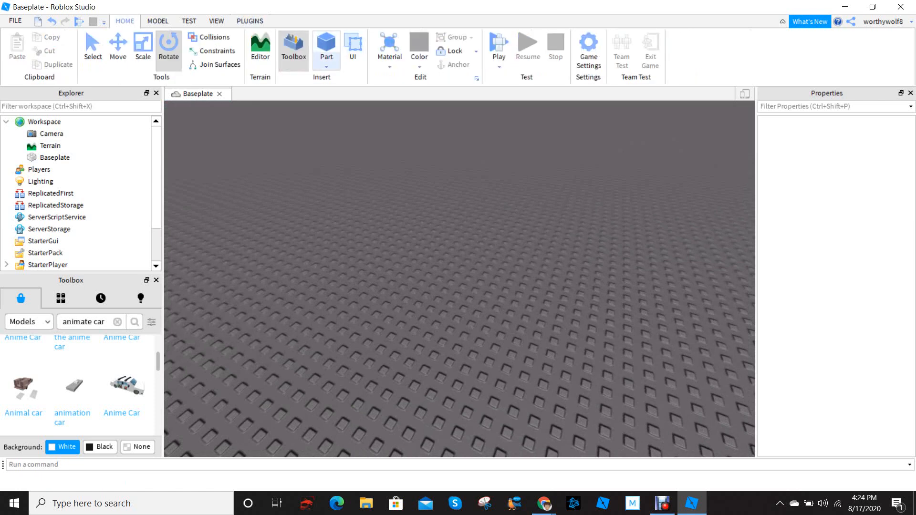
pyautogui.click(326, 63)
pyautogui.click(345, 79)
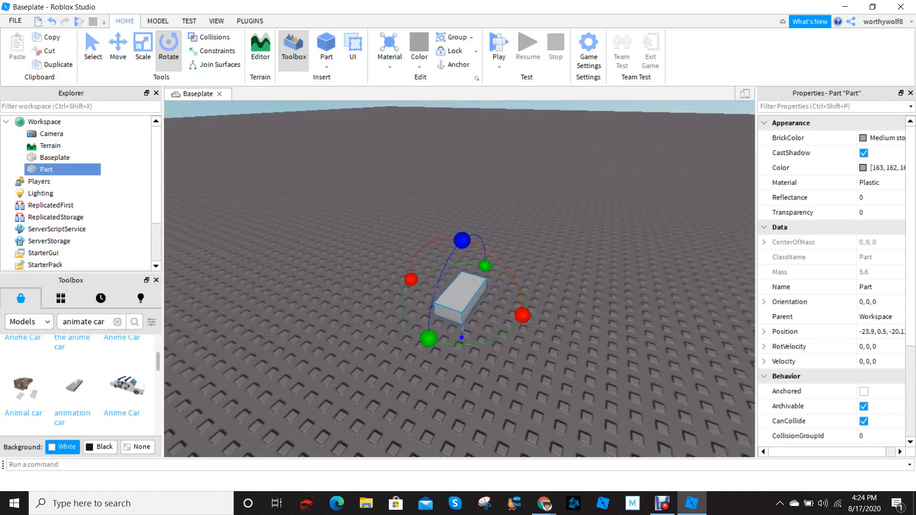
pyautogui.press('f')
pyautogui.scroll(-3, 460, 279)
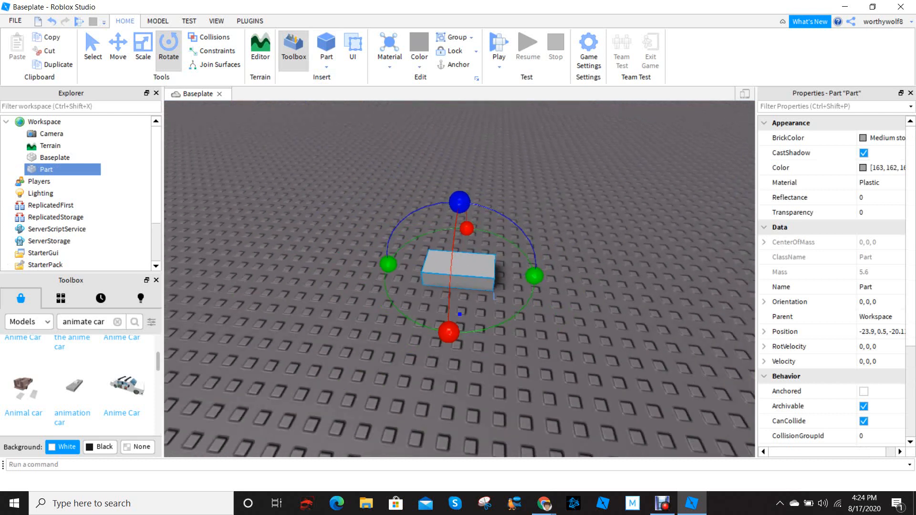
# Move the part around the baseplate, first freely and then along its X and Z axes with the Move tool
pyautogui.click(118, 47)
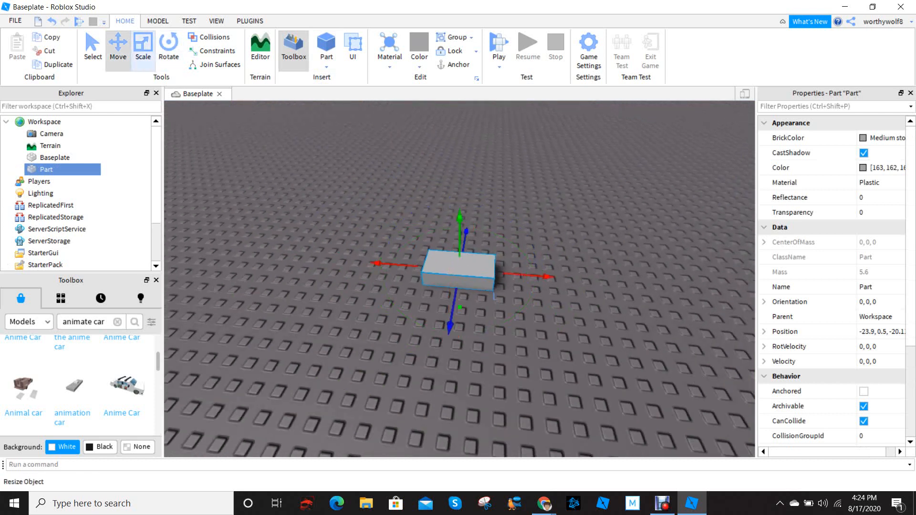
pyautogui.click(158, 21)
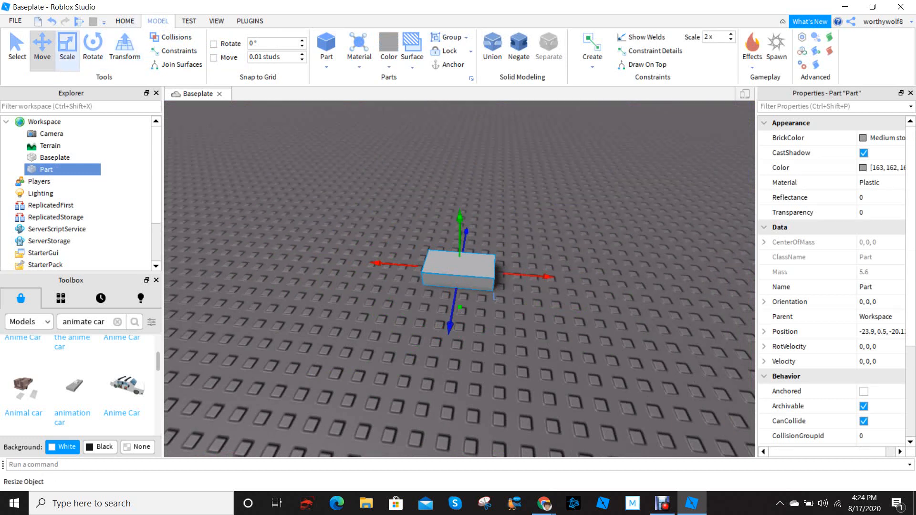
pyautogui.click(67, 47)
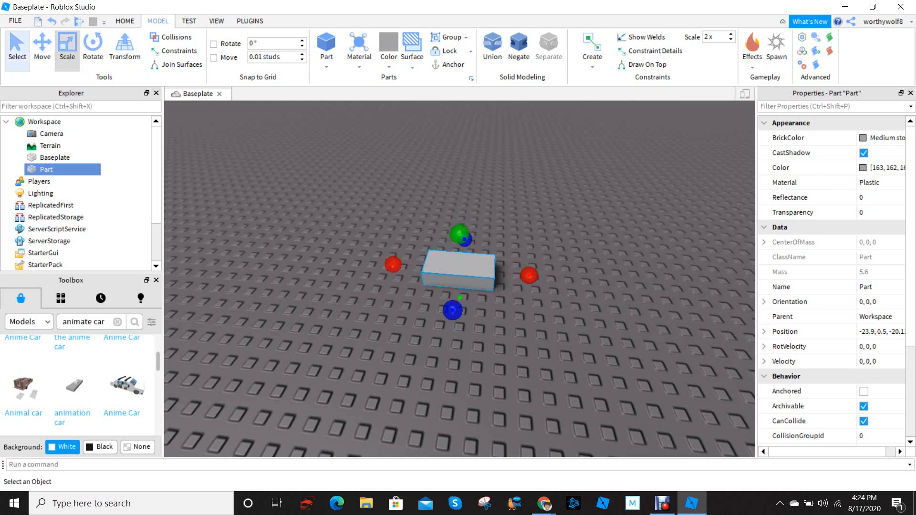
pyautogui.click(18, 47)
pyautogui.moveTo(458, 270); pyautogui.dragTo(424, 237)
pyautogui.click(42, 47)
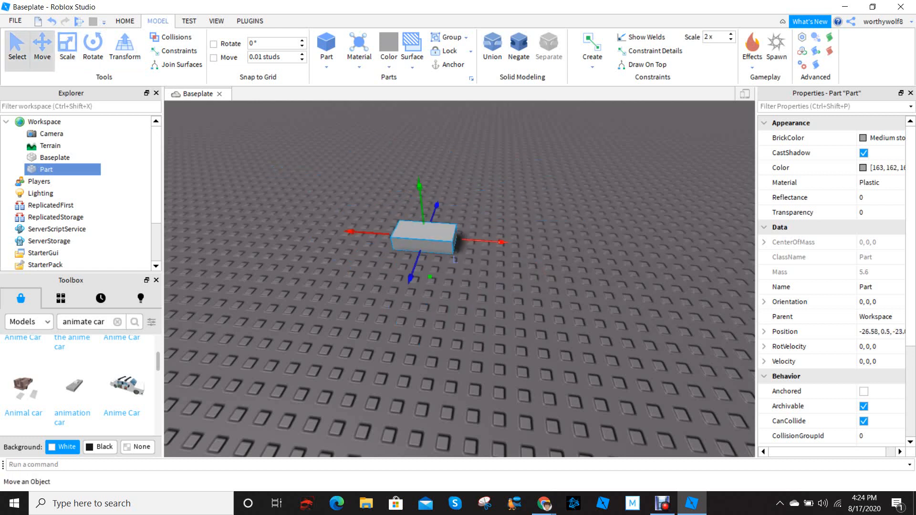
pyautogui.moveTo(503, 242); pyautogui.dragTo(597, 249)
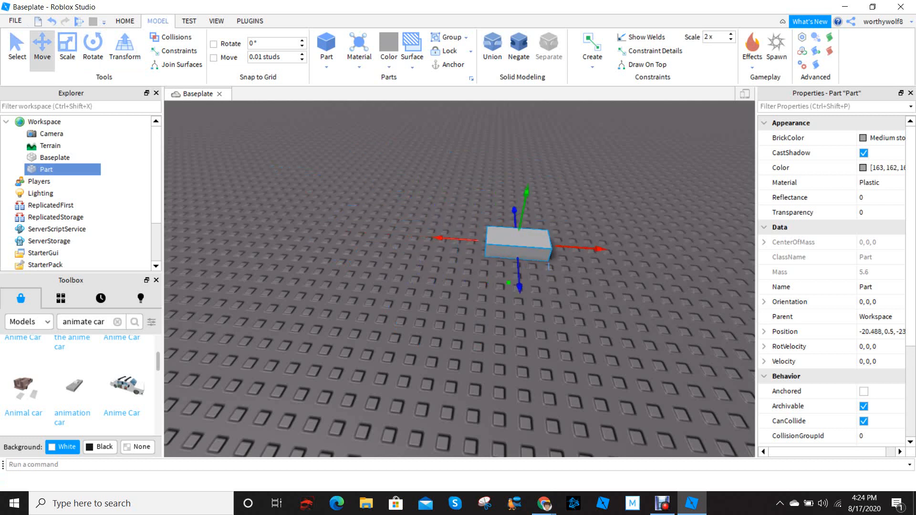
pyautogui.moveTo(520, 287); pyautogui.dragTo(512, 223)
pyautogui.moveTo(440, 188); pyautogui.dragTo(379, 183)
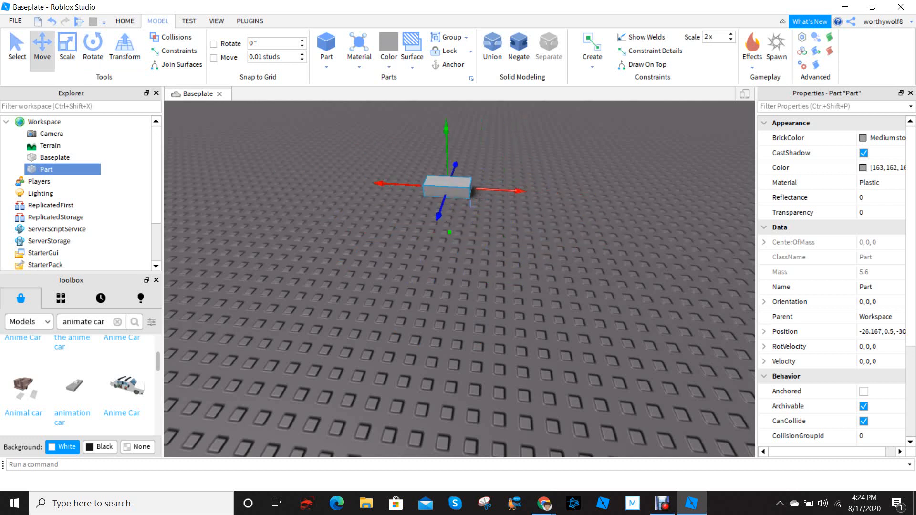
pyautogui.moveTo(438, 217); pyautogui.dragTo(419, 274)
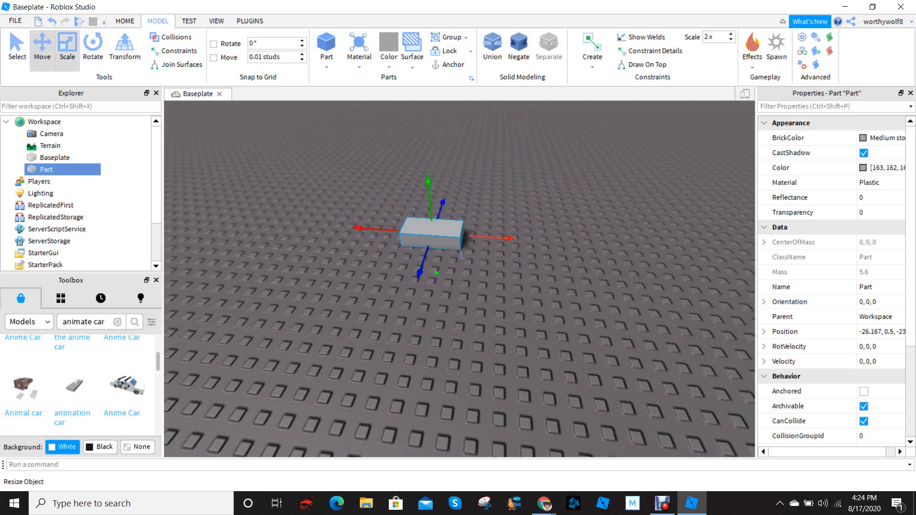
# Stretch the part slightly toward the front with Scale and rotate it about the vertical axis to about -121°
pyautogui.click(68, 47)
pyautogui.moveTo(423, 262)
pyautogui.mouseDown()
pyautogui.moveTo(414, 286)
pyautogui.moveTo(421, 267)
pyautogui.mouseUp()
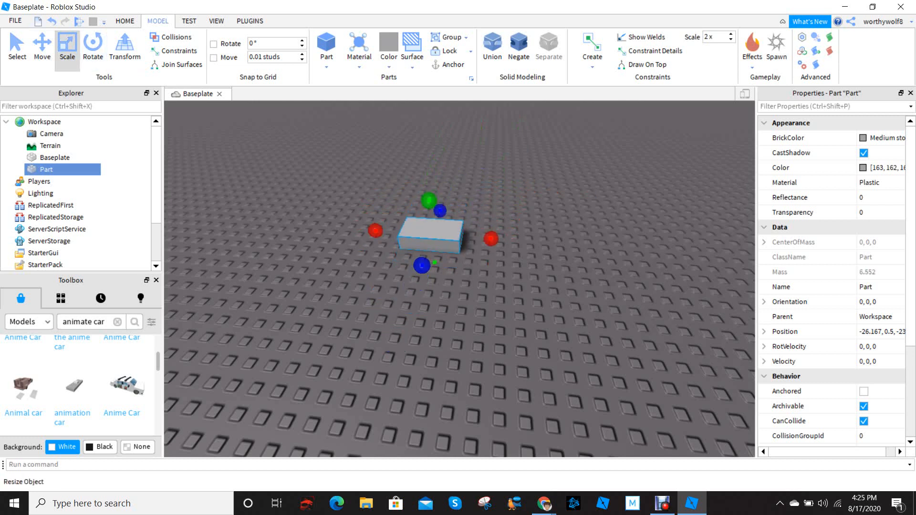
pyautogui.click(93, 48)
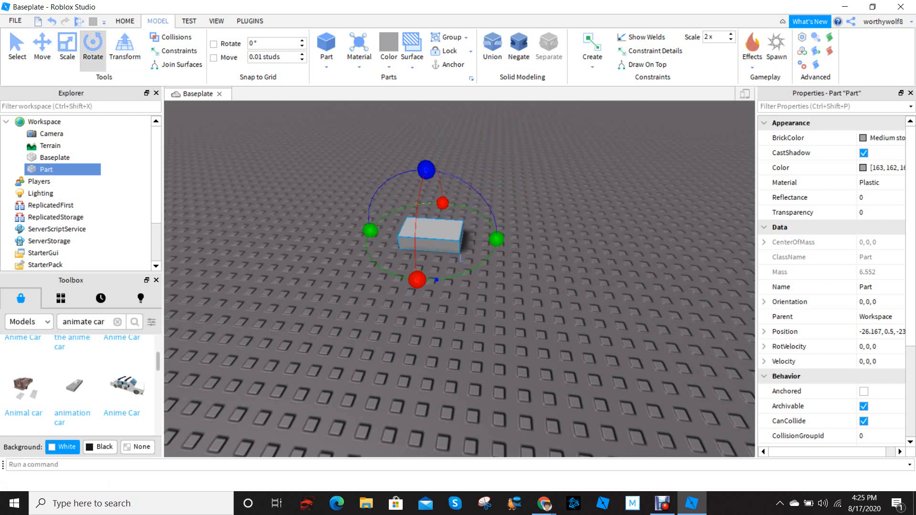
pyautogui.moveTo(496, 239); pyautogui.dragTo(382, 269)
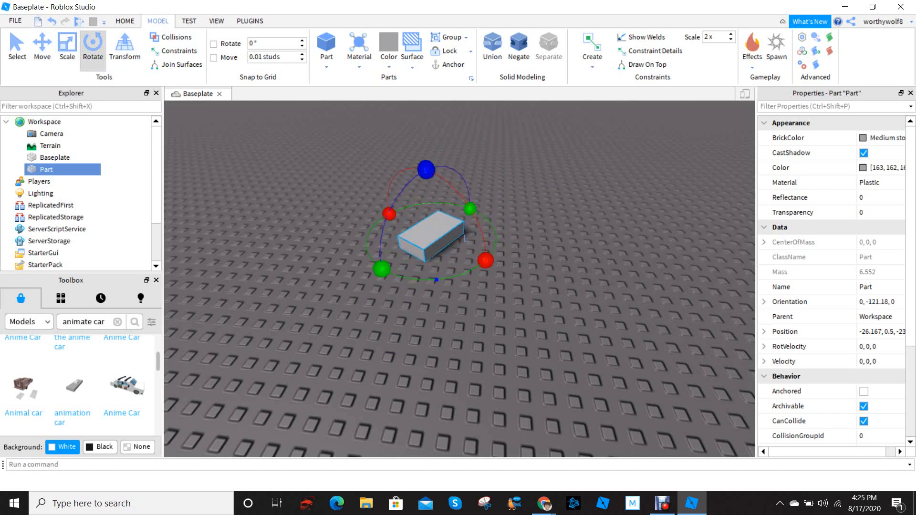
# Tilt the part to 60° and raise it above the baseplate with the Transform tool
pyautogui.click(124, 48)
pyautogui.moveTo(471, 220); pyautogui.dragTo(423, 133)
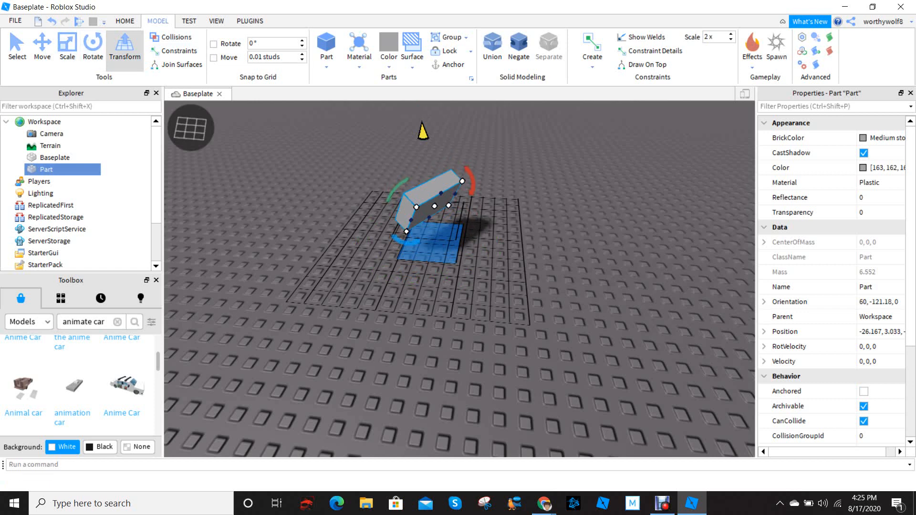
pyautogui.moveTo(423, 132); pyautogui.dragTo(422, 124)
pyautogui.moveTo(424, 142); pyautogui.dragTo(403, 125, button='right')
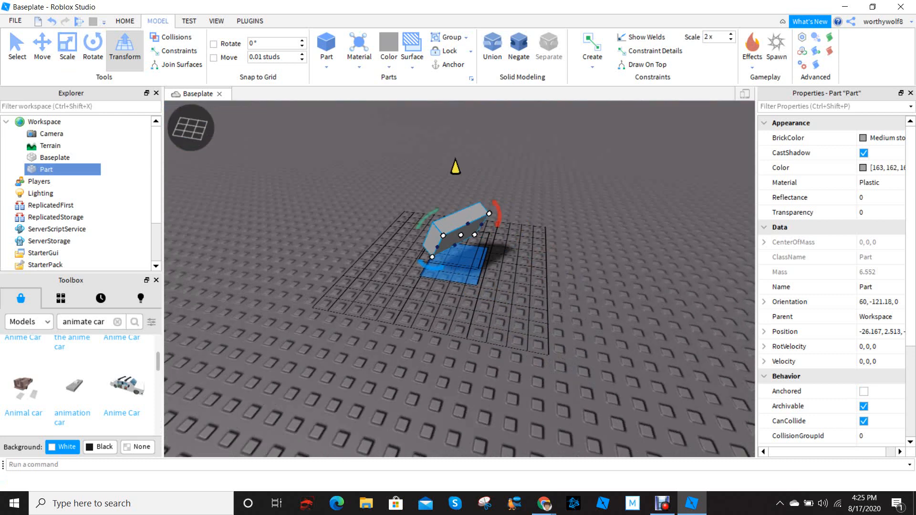
# Delete the tilted part from the workspace
pyautogui.hotkey('ctrl', '4')
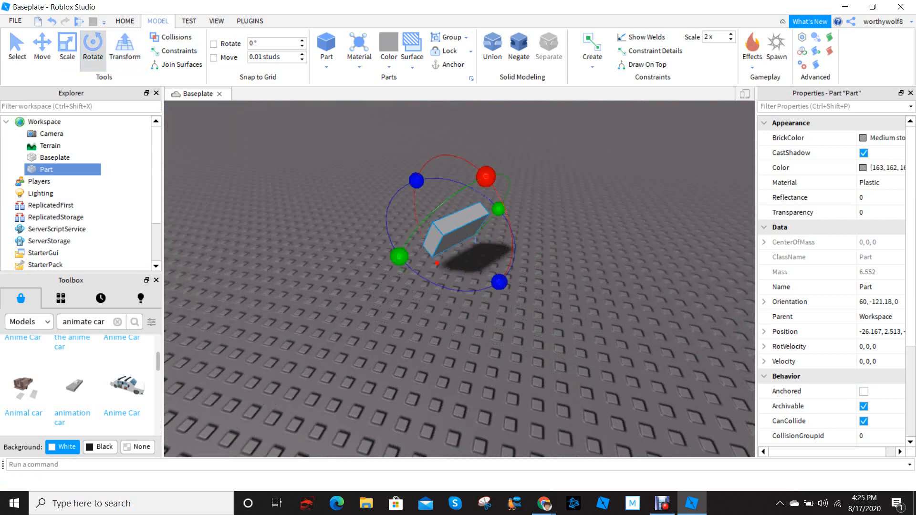
pyautogui.press('Delete')
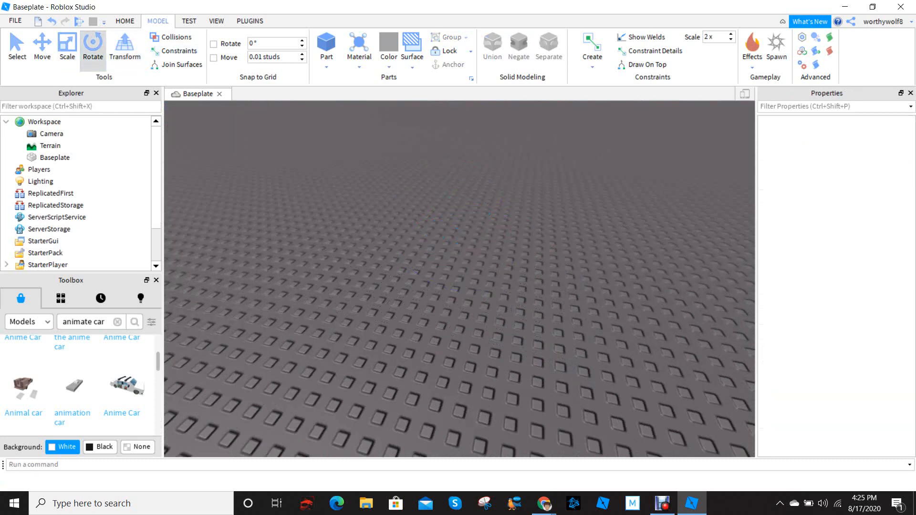
# Insert a new block part onto the empty baseplate
pyautogui.press('s')
pyautogui.moveTo(459, 279); pyautogui.dragTo(470, 296, button='right')
pyautogui.press('s')
pyautogui.click(326, 47)
pyautogui.press('w')
pyautogui.press('s')
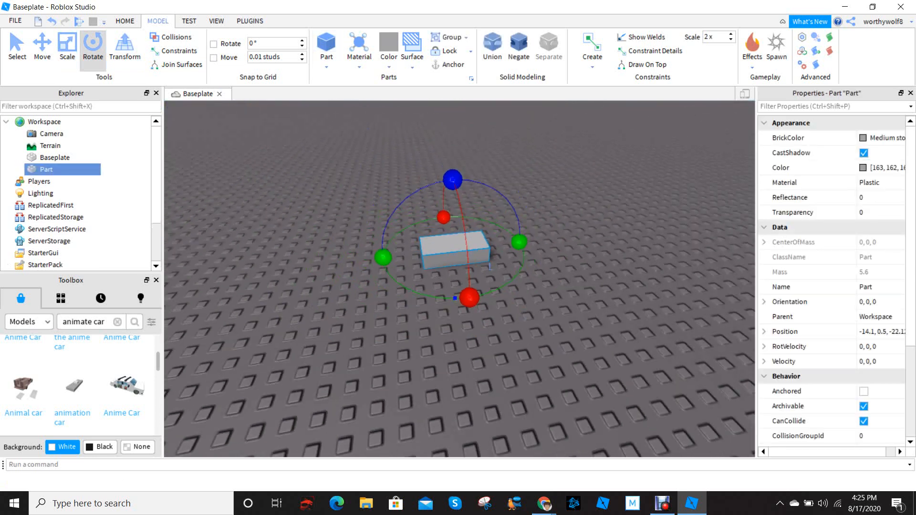
pyautogui.press('w')
# Scale the block into a tall pillar by shortening its length and stretching it upward
pyautogui.click(42, 48)
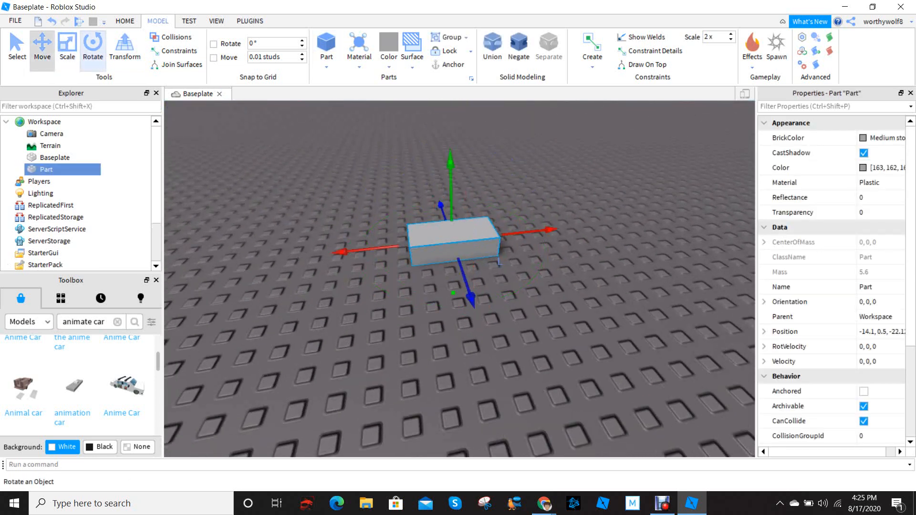
pyautogui.click(67, 48)
pyautogui.click(305, 191)
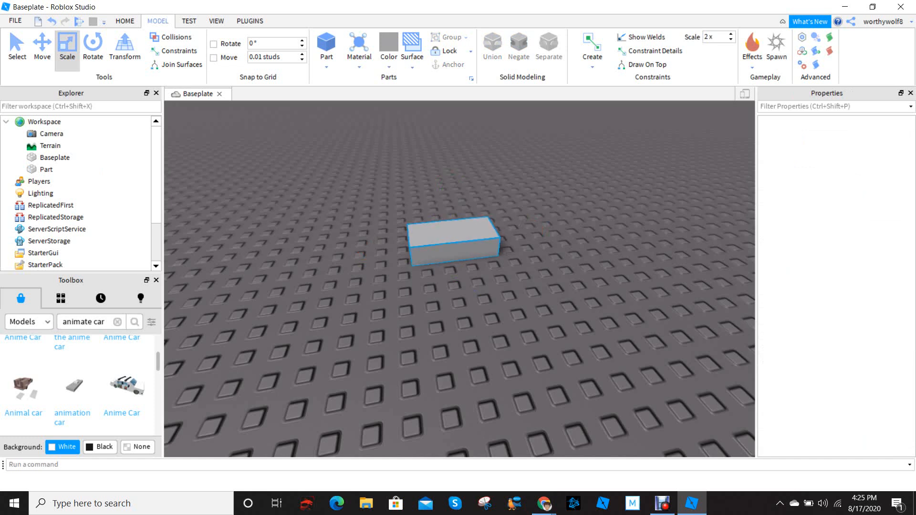
pyautogui.click(456, 241)
pyautogui.moveTo(540, 231); pyautogui.dragTo(476, 247)
pyautogui.moveTo(432, 217); pyautogui.dragTo(430, 137)
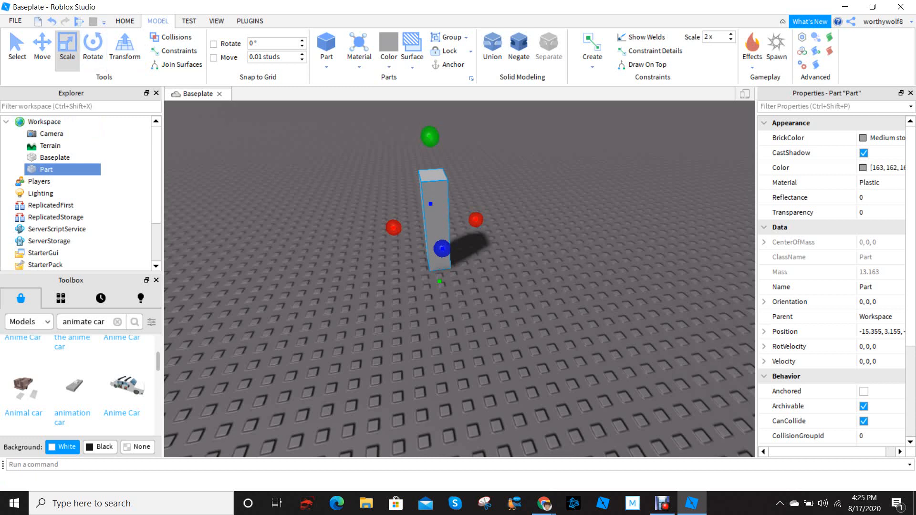
# Insert a second block part on top of the pillar
pyautogui.scroll(4, 459, 279)
pyautogui.moveTo(459, 280); pyautogui.dragTo(458, 253, button='right')
pyautogui.scroll(-3, 458, 253)
pyautogui.press('w')
pyautogui.press('s')
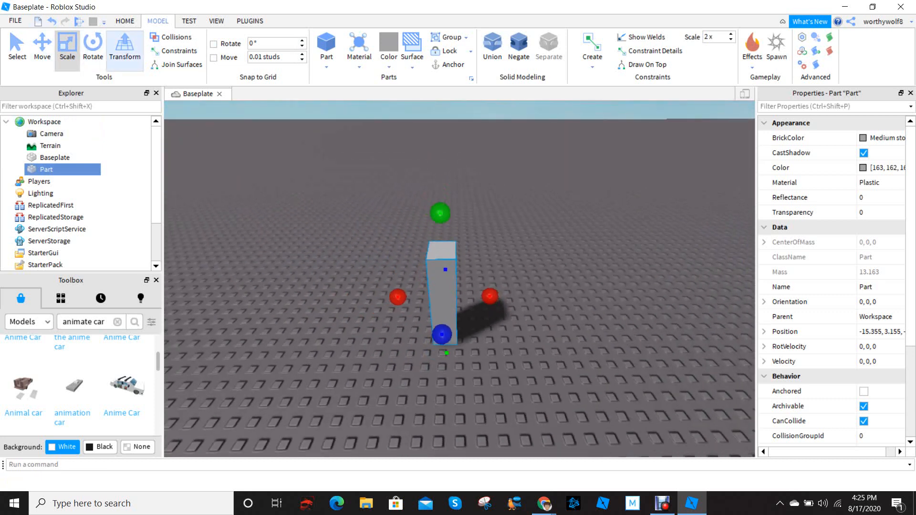
pyautogui.press('w')
pyautogui.scroll(-3, 459, 279)
pyautogui.click(326, 44)
pyautogui.moveTo(459, 239); pyautogui.dragTo(415, 272, button='right')
pyautogui.moveTo(422, 235); pyautogui.dragTo(374, 225)
pyautogui.scroll(-2, 381, 222)
# Insert the user's avatar as an R6 rig with Character Inserter and close the plugin window
pyautogui.click(250, 21)
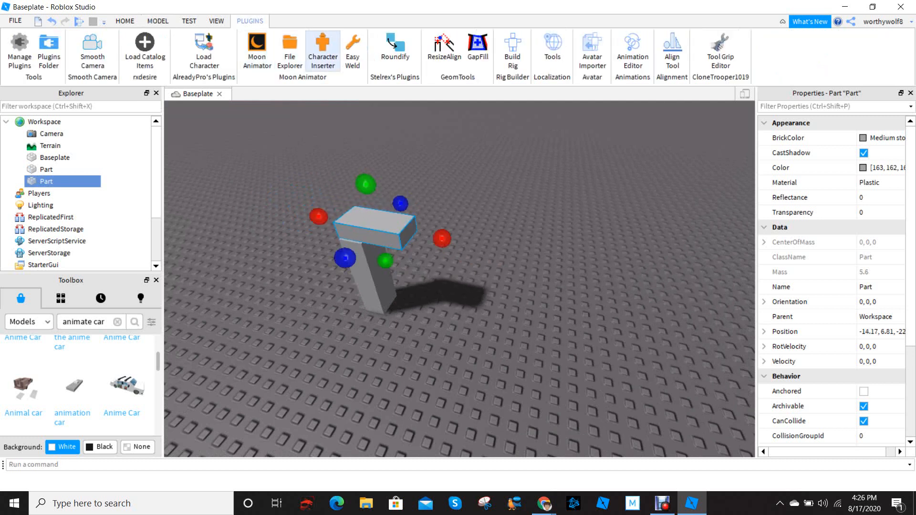
pyautogui.click(322, 50)
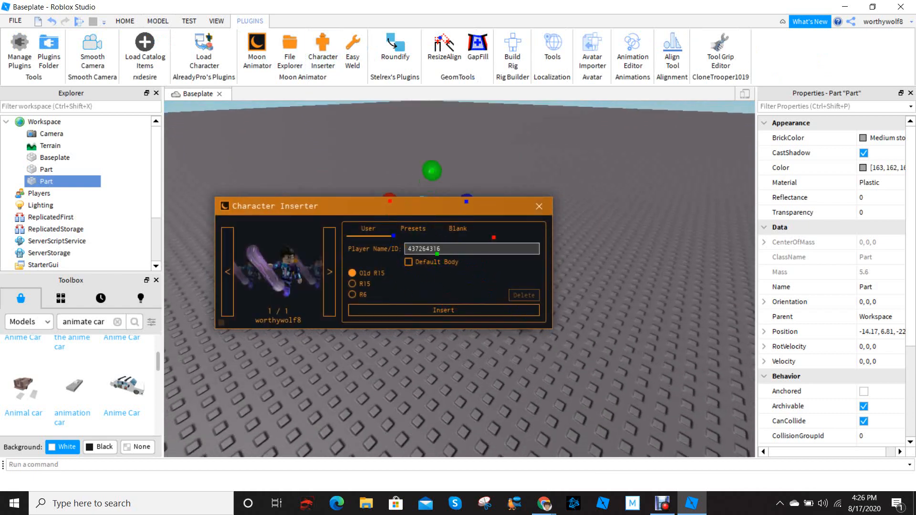
pyautogui.click(352, 294)
pyautogui.click(444, 310)
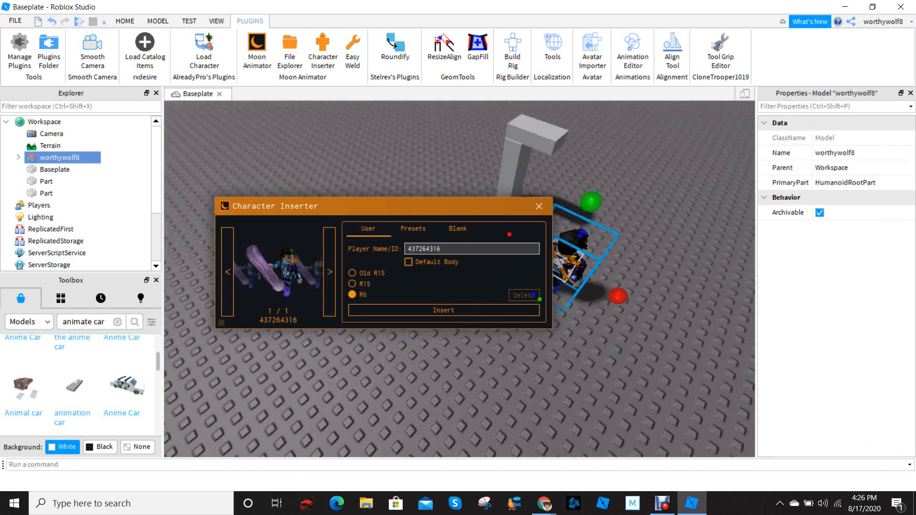
pyautogui.moveTo(621, 305)
pyautogui.mouseDown(button='right')
pyautogui.moveTo(592, 277)
pyautogui.moveTo(616, 301)
pyautogui.mouseUp(button='right')
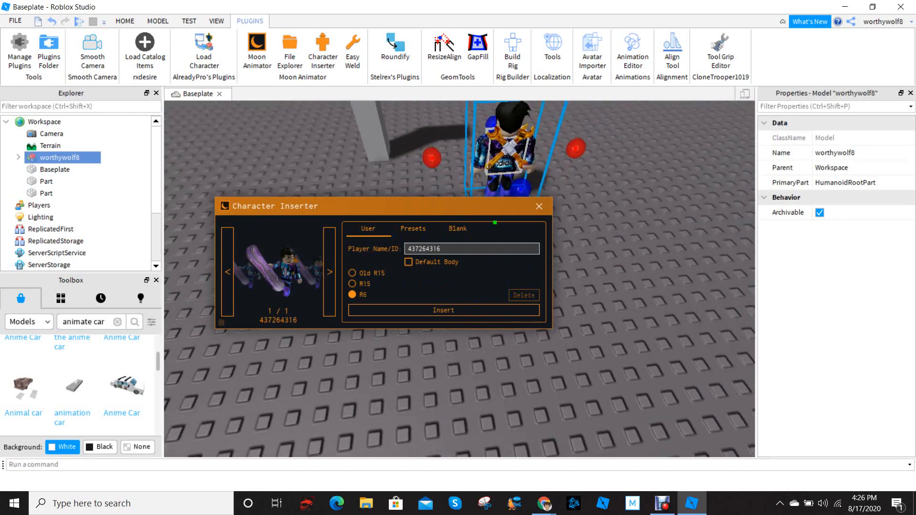
pyautogui.click(539, 206)
# Select the block on top of the pillar and scale it slightly deeper toward the character
pyautogui.press('d')
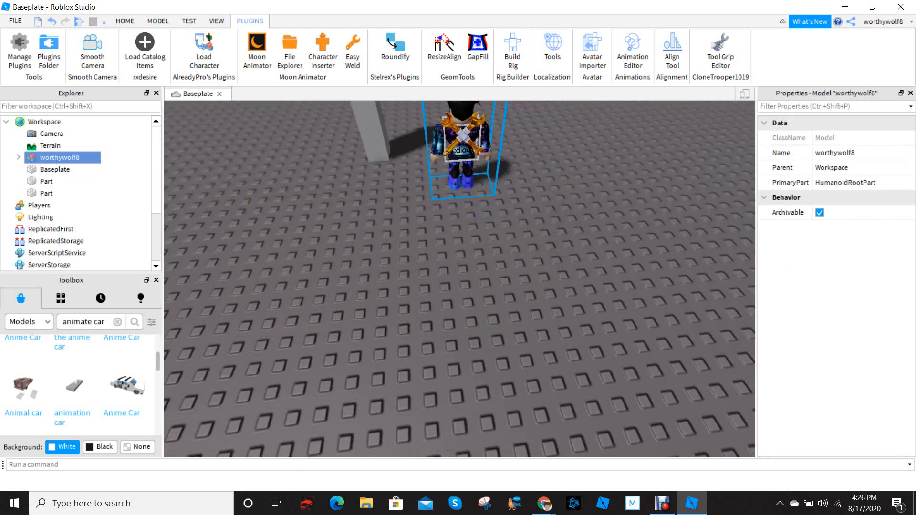
pyautogui.moveTo(539, 268); pyautogui.dragTo(357, 298, button='right')
pyautogui.press('w')
pyautogui.press('s')
pyautogui.press('w')
pyautogui.moveTo(477, 248); pyautogui.dragTo(549, 268, button='right')
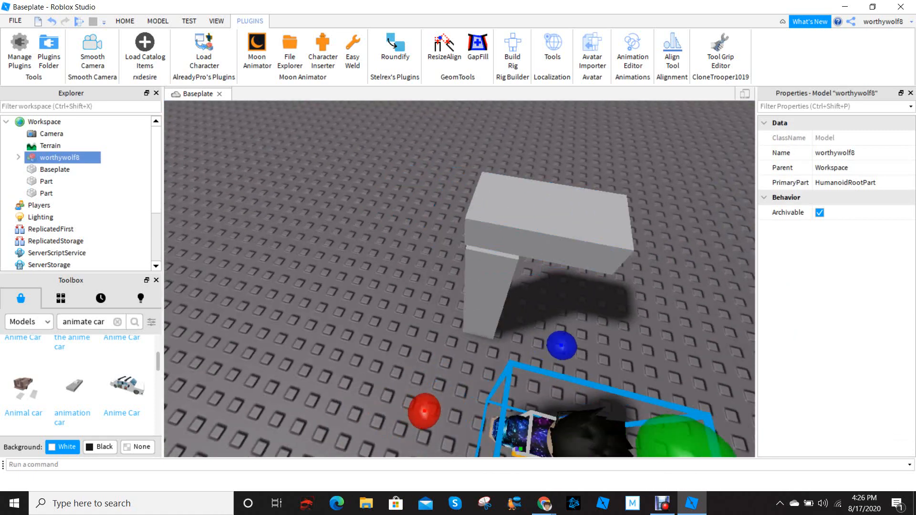
pyautogui.click(544, 217)
pyautogui.scroll(-3, 544, 217)
pyautogui.moveTo(506, 304); pyautogui.dragTo(505, 306)
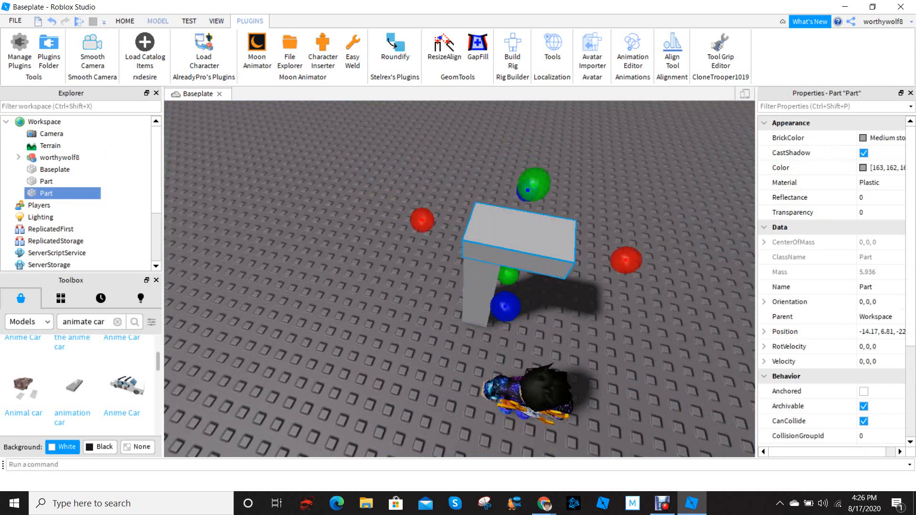
# Move the top block off the pillar onto the baseplate and enlarge it further
pyautogui.click(158, 21)
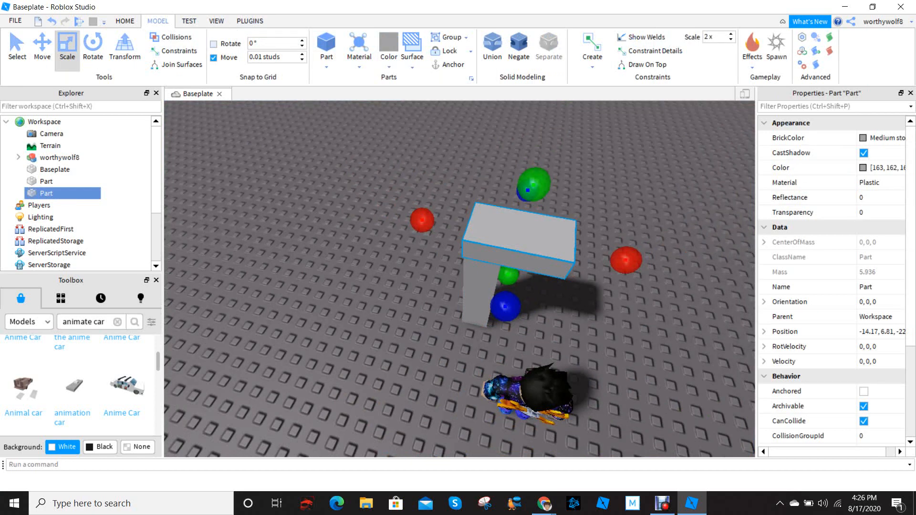
pyautogui.press('a')
pyautogui.moveTo(458, 282); pyautogui.dragTo(630, 282, button='right')
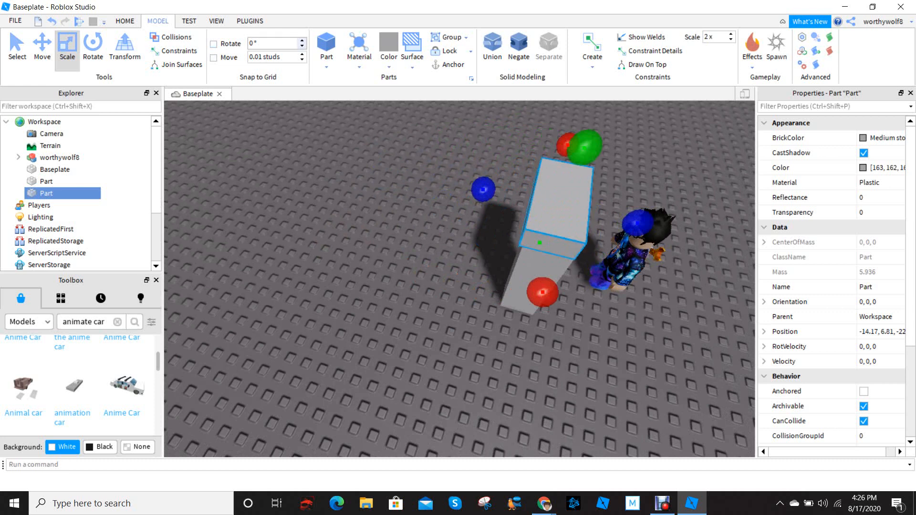
pyautogui.moveTo(554, 203); pyautogui.dragTo(487, 243)
pyautogui.press('w')
pyautogui.keyDown('shift'); pyautogui.moveTo(487, 242); pyautogui.dragTo(515, 244, button='right'); pyautogui.keyUp('shift')
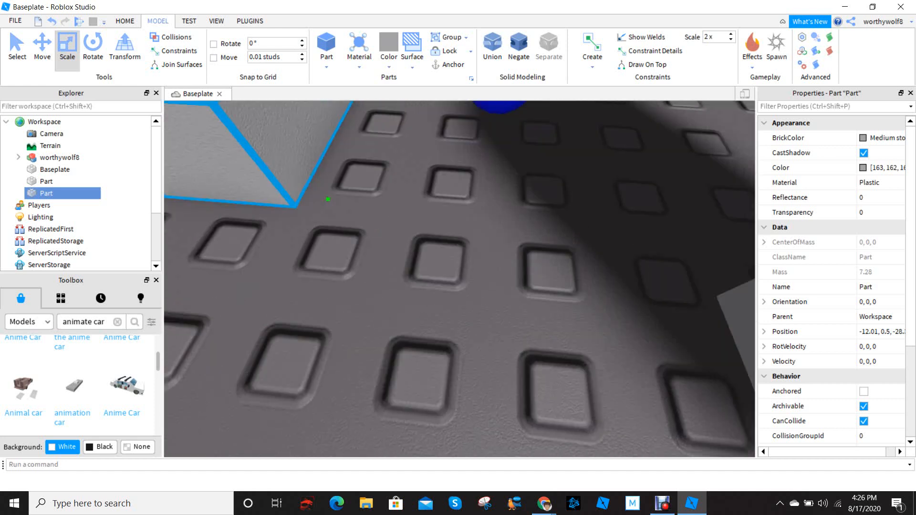
# Resize the loose block, set it back on top of the pillar and stretch it sideways into a lintel
pyautogui.scroll(-2, 459, 279)
pyautogui.scroll(-3, 459, 280)
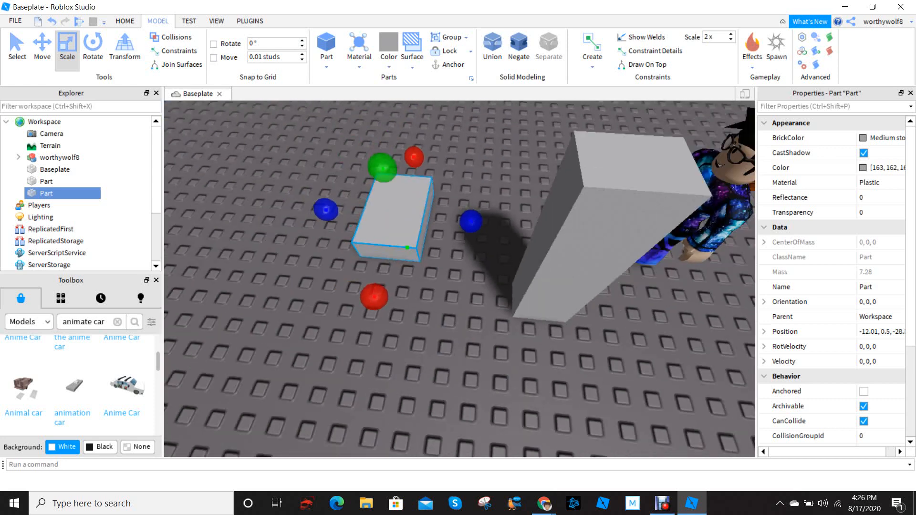
pyautogui.moveTo(471, 221); pyautogui.dragTo(544, 184)
pyautogui.scroll(-2, 389, 222)
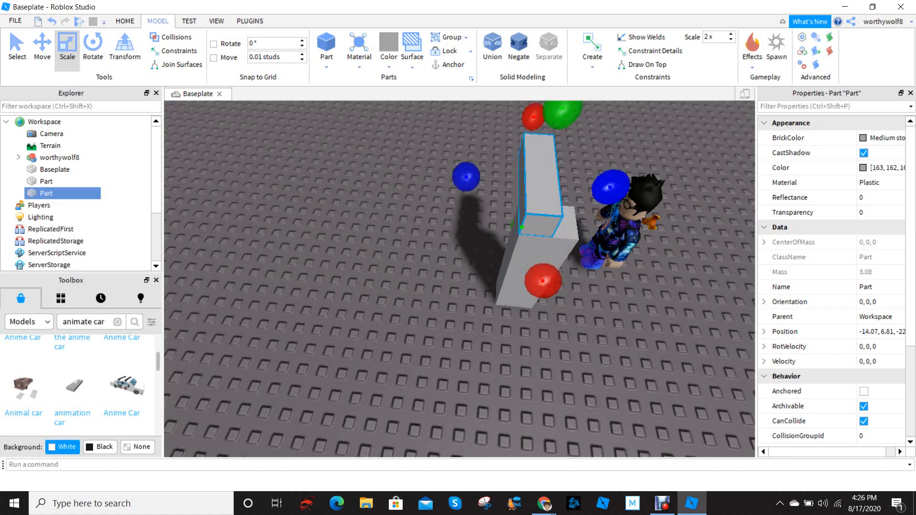
pyautogui.moveTo(610, 187); pyautogui.dragTo(636, 189)
pyautogui.moveTo(637, 190); pyautogui.dragTo(692, 115, button='right')
pyautogui.scroll(-3, 692, 115)
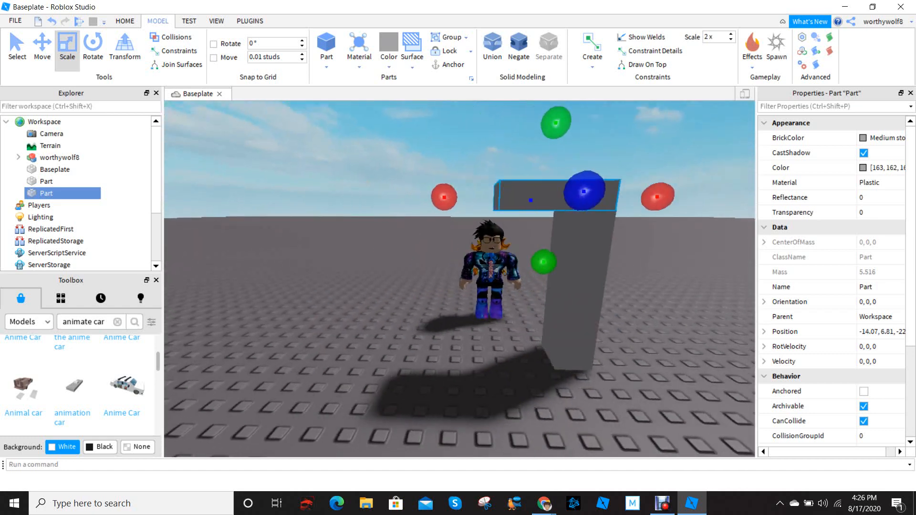
pyautogui.moveTo(444, 199); pyautogui.dragTo(363, 197)
# Duplicate the pillar and move the copy sideways under the lintel's free end to complete the door frame
pyautogui.click(578, 286)
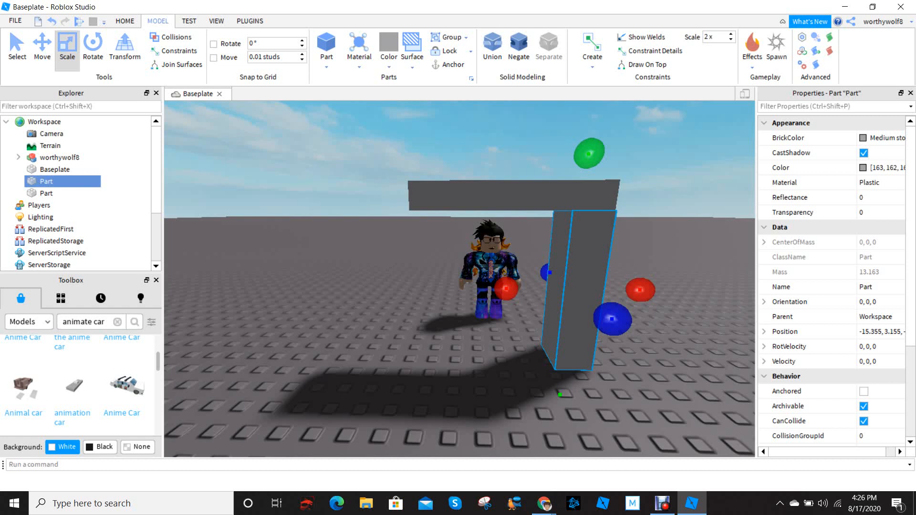
pyautogui.hotkey('ctrl', 'd')
pyautogui.hotkey('ctrl', '2')
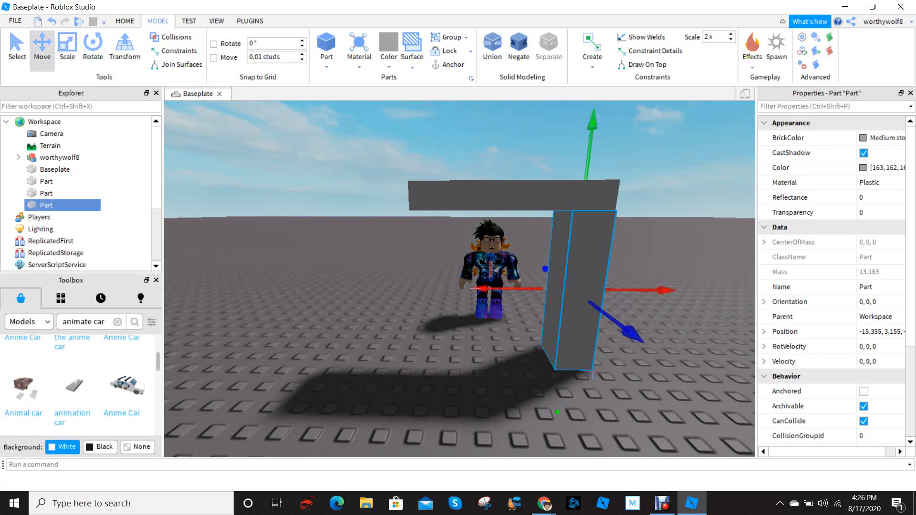
pyautogui.moveTo(483, 288); pyautogui.dragTo(349, 287)
pyautogui.moveTo(470, 196); pyautogui.dragTo(471, 210, button='right')
pyautogui.press('w')
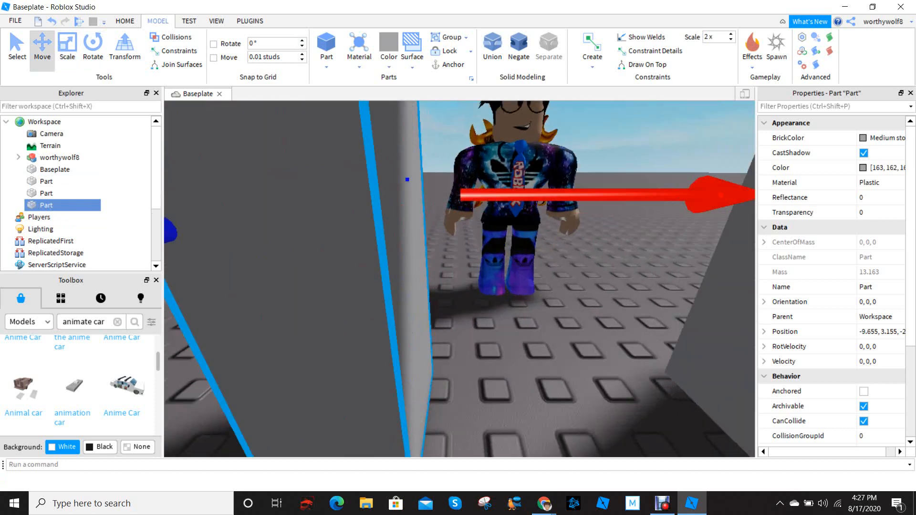
pyautogui.press('s')
# Examine the door frame and the character's size from the front and from behind the character
pyautogui.click(189, 21)
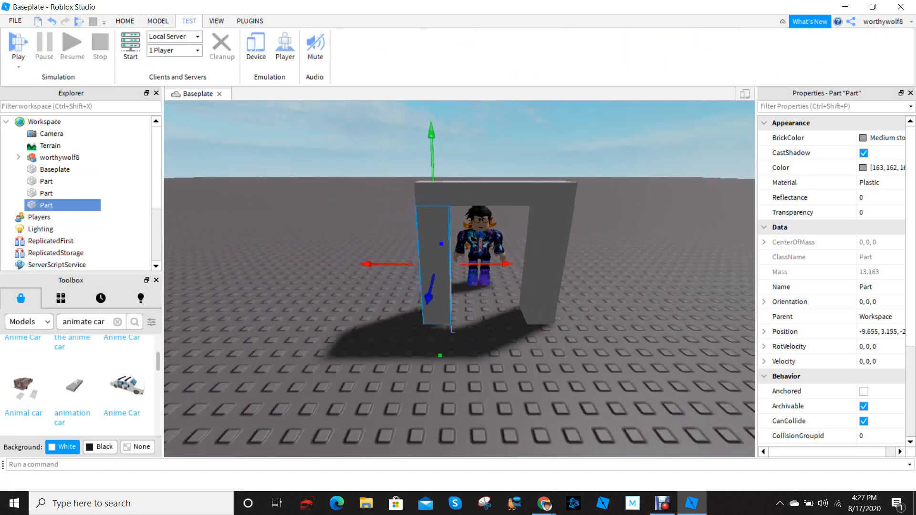
pyautogui.click(125, 21)
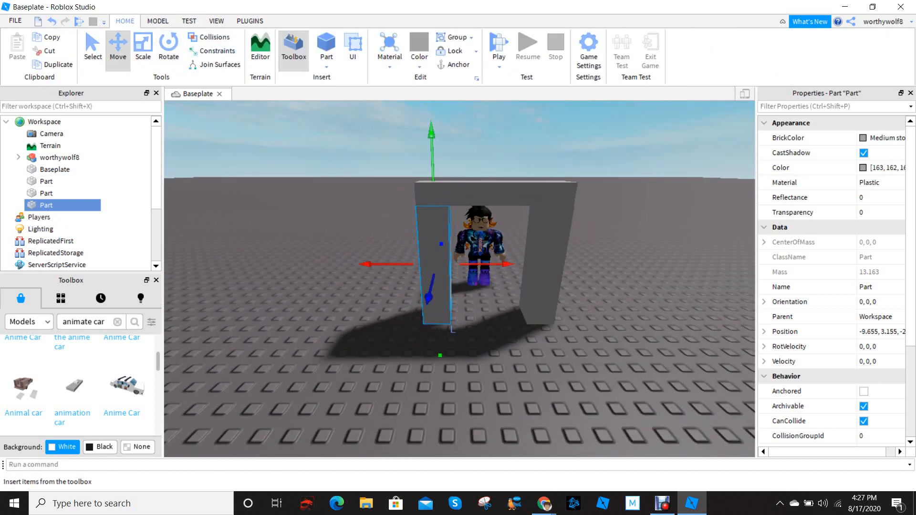
pyautogui.press('a')
pyautogui.moveTo(429, 238); pyautogui.dragTo(637, 291, button='right')
pyautogui.scroll(2, 625, 262)
pyautogui.click(625, 262)
pyautogui.scroll(3, 625, 262)
pyautogui.scroll(-4, 626, 262)
pyautogui.scroll(3, 637, 291)
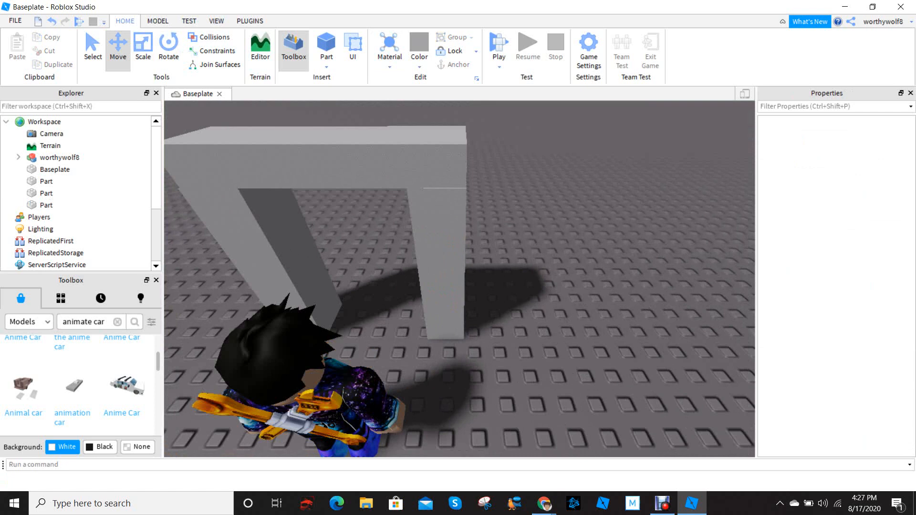
pyautogui.scroll(-3, 460, 279)
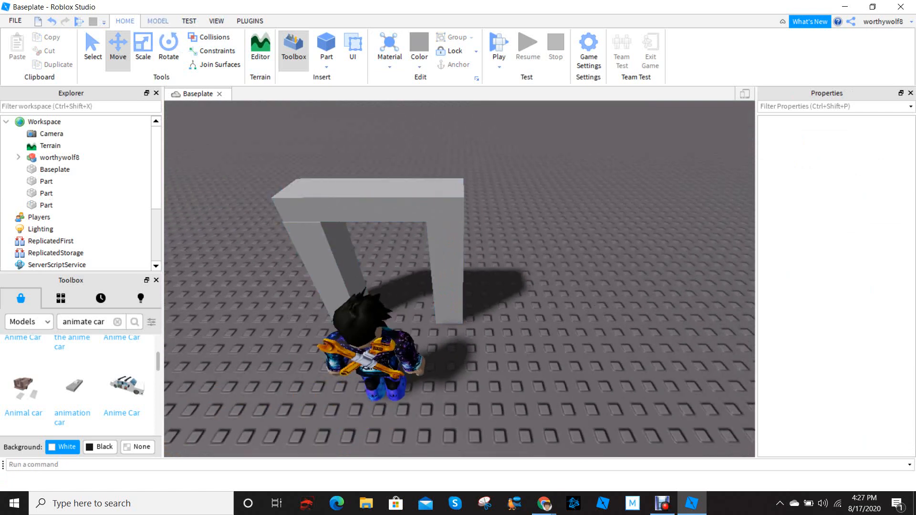
# Insert two block parts side by side on an empty area of the baseplate
pyautogui.click(158, 21)
pyautogui.click(125, 21)
pyautogui.click(158, 21)
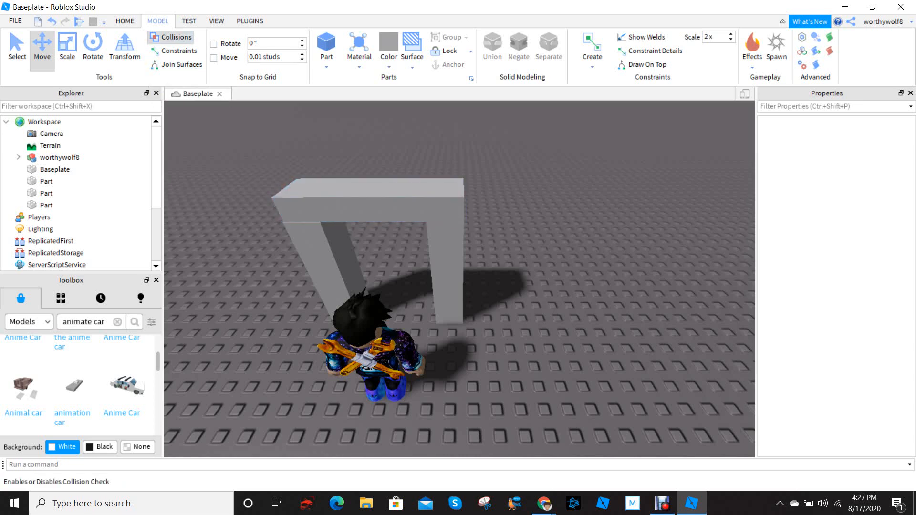
pyautogui.moveTo(381, 205); pyautogui.dragTo(491, 220, button='right')
pyautogui.click(326, 47)
pyautogui.moveTo(459, 260); pyautogui.dragTo(404, 242)
pyautogui.moveTo(405, 242); pyautogui.dragTo(458, 234, button='right')
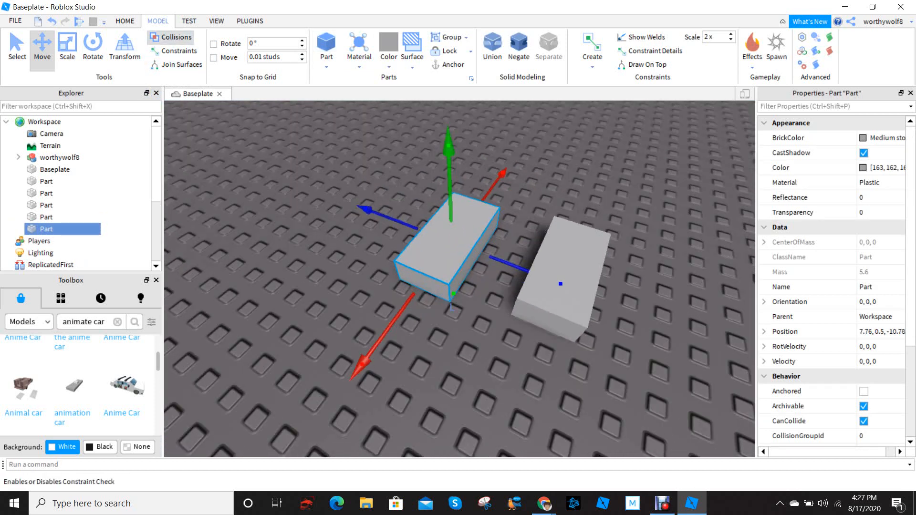
# Slide one of the two test blocks into the other and shift the other lengthwise, keeping them overlapping
pyautogui.moveTo(430, 258); pyautogui.dragTo(515, 281, button='right')
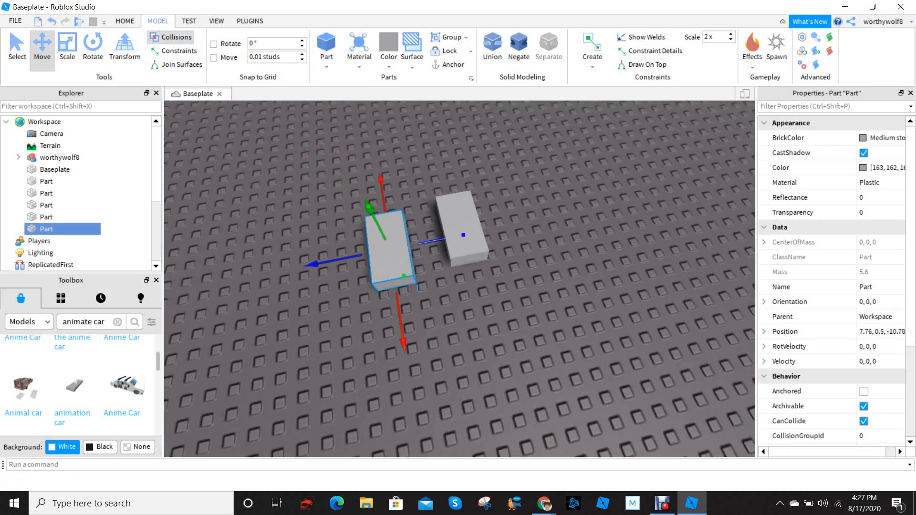
pyautogui.moveTo(464, 234); pyautogui.dragTo(521, 225)
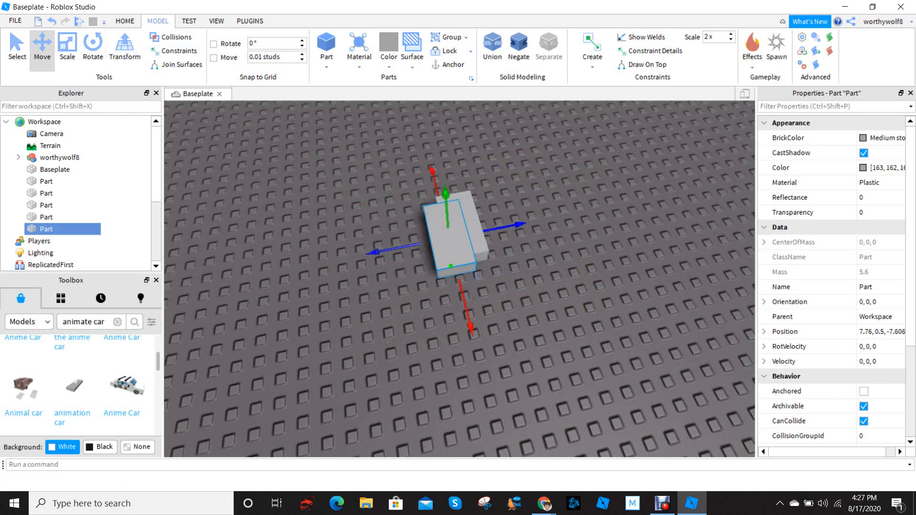
pyautogui.click(470, 223)
pyautogui.moveTo(483, 313); pyautogui.dragTo(474, 284)
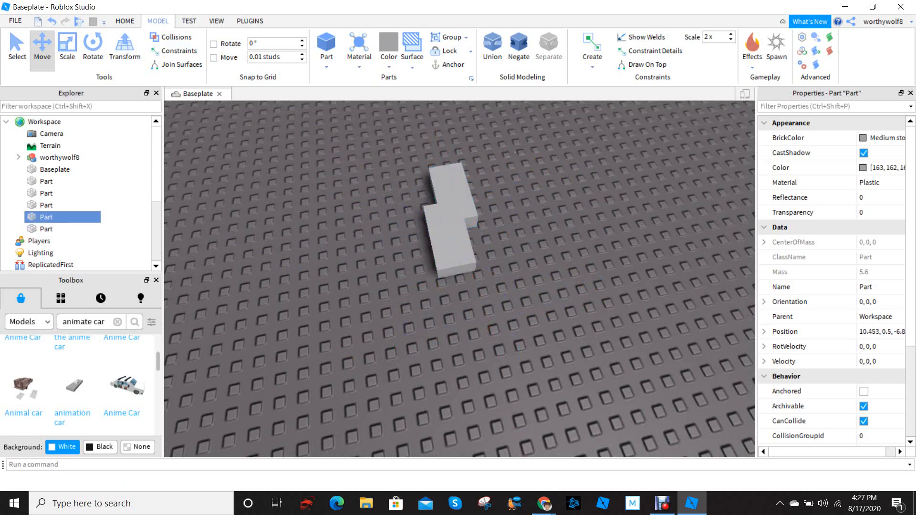
# Select both overlapping test blocks and delete them
pyautogui.moveTo(592, 196); pyautogui.dragTo(558, 198, button='right')
pyautogui.moveTo(557, 199); pyautogui.dragTo(387, 280)
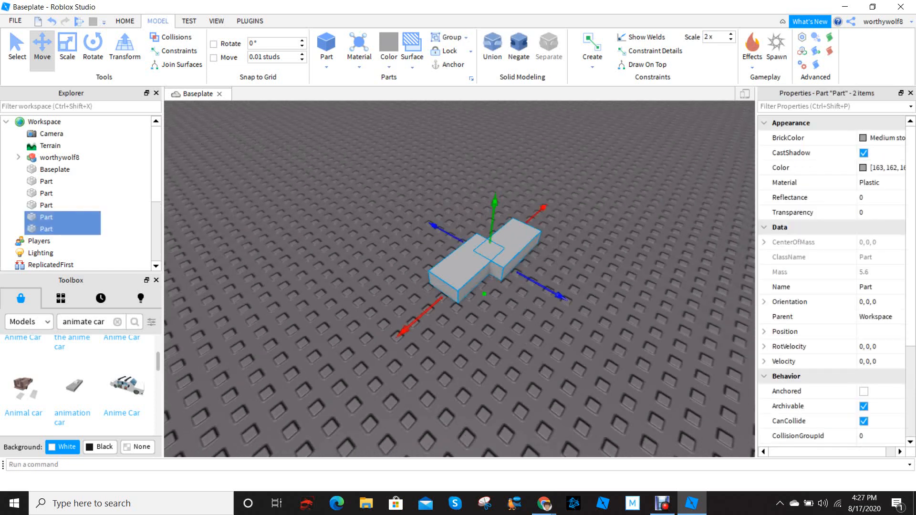
pyautogui.press('Delete')
# Check the door frame's opening against the character from behind and from the opposite side
pyautogui.moveTo(387, 280); pyautogui.dragTo(354, 265, button='right')
pyautogui.press('w')
pyautogui.press('s')
pyautogui.press('w')
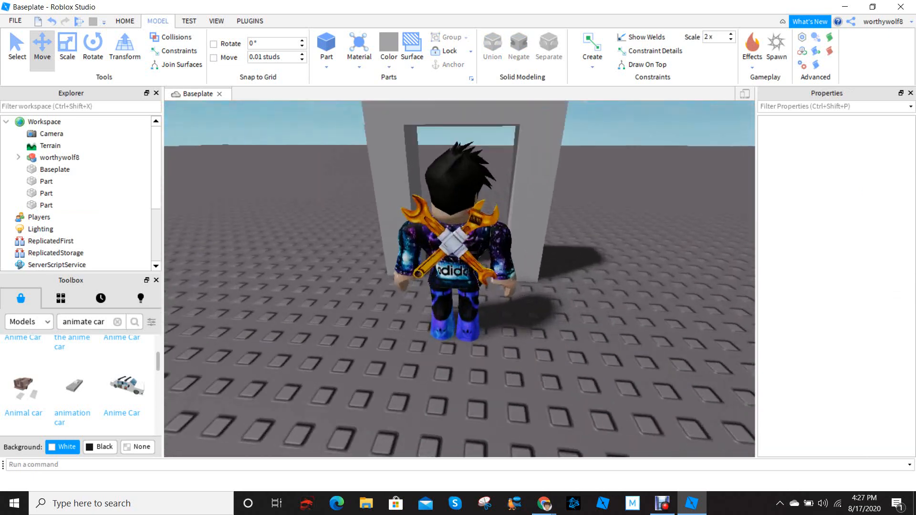
pyautogui.press('s')
pyautogui.moveTo(572, 215); pyautogui.dragTo(420, 253, button='right')
pyautogui.press('w')
pyautogui.press('s')
pyautogui.press('w')
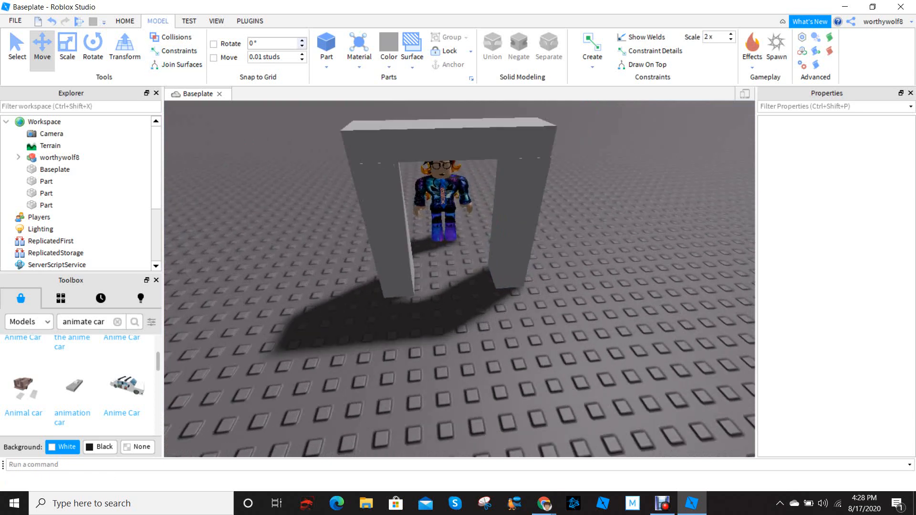
# Insert a new block part on top of the door frame's lintel
pyautogui.click(125, 21)
pyautogui.click(158, 21)
pyautogui.click(326, 46)
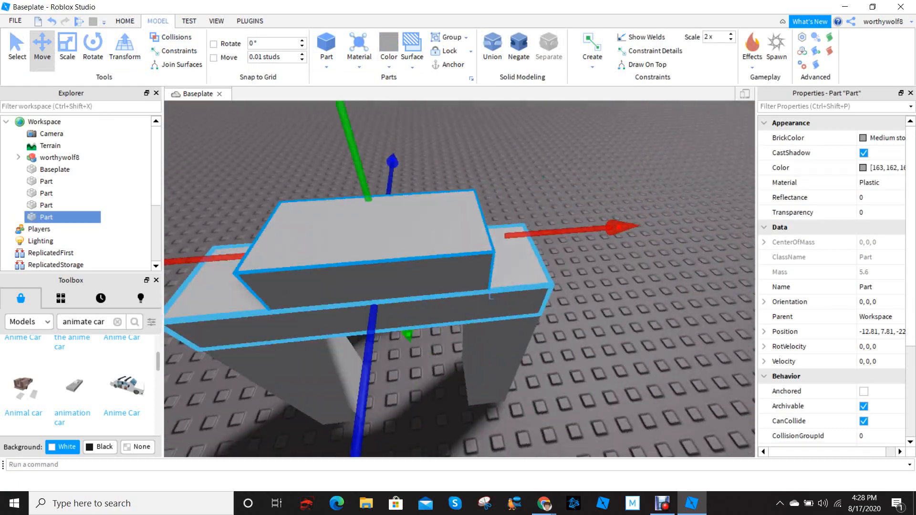
pyautogui.moveTo(444, 325); pyautogui.dragTo(494, 329, button='right')
pyautogui.scroll(2, 503, 306)
pyautogui.scroll(-2, 503, 305)
pyautogui.scroll(-3, 494, 329)
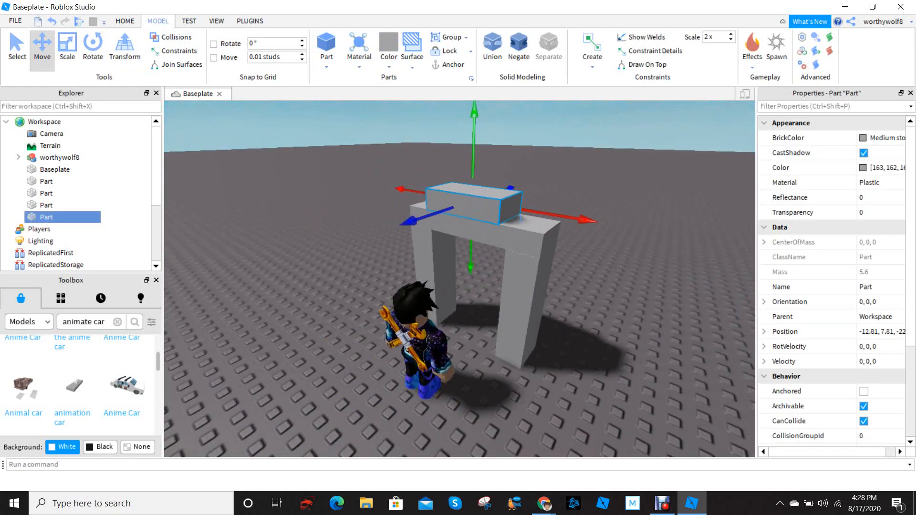
# Scale the new block downward through the frame's opening to the baseplate
pyautogui.scroll(2, 494, 329)
pyautogui.click(67, 46)
pyautogui.moveTo(382, 267); pyautogui.dragTo(406, 253, button='right')
pyautogui.scroll(-2, 405, 253)
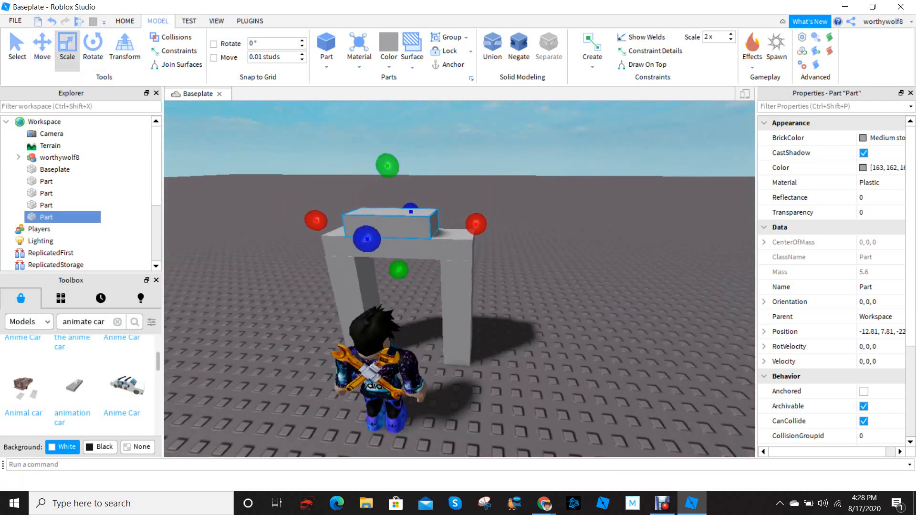
pyautogui.moveTo(399, 270); pyautogui.dragTo(411, 377)
pyautogui.moveTo(411, 377); pyautogui.dragTo(393, 415, button='right')
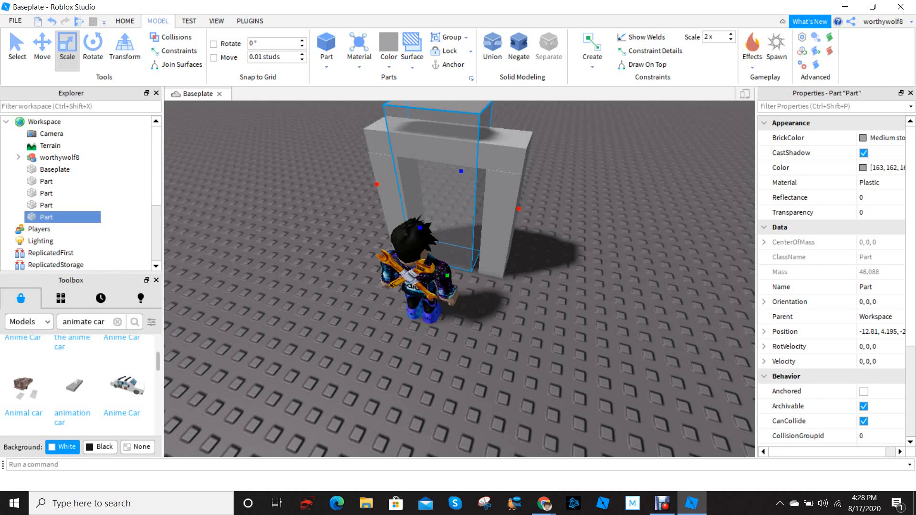
# Adjust the block's bottom to meet the baseplate and lower its top to the underside of the lintel
pyautogui.scroll(3, 446, 234)
pyautogui.moveTo(449, 277); pyautogui.dragTo(446, 255, button='right')
pyautogui.scroll(-4, 447, 234)
pyautogui.moveTo(430, 136); pyautogui.dragTo(432, 161)
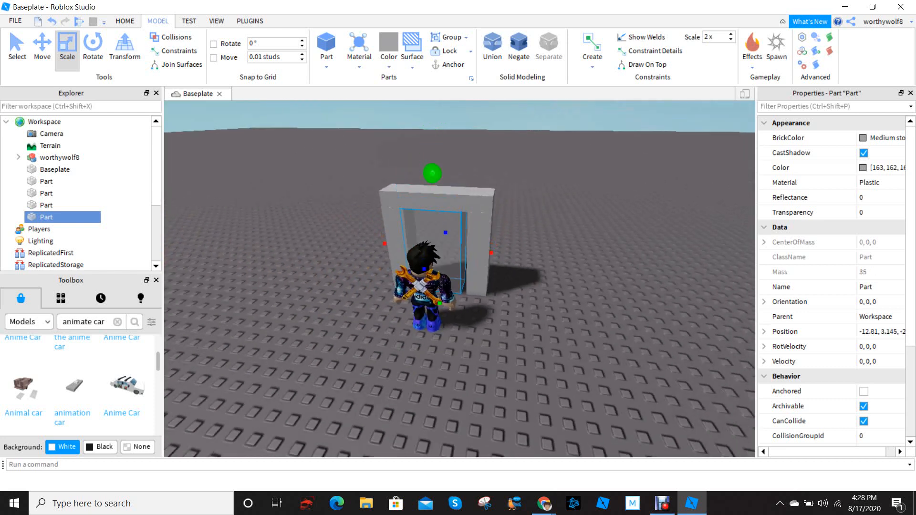
# Scale the door block sideways to both pillars and raise its top slightly to fill the opening
pyautogui.scroll(4, 444, 248)
pyautogui.moveTo(444, 258); pyautogui.dragTo(460, 241, button='right')
pyautogui.moveTo(467, 248); pyautogui.dragTo(478, 247)
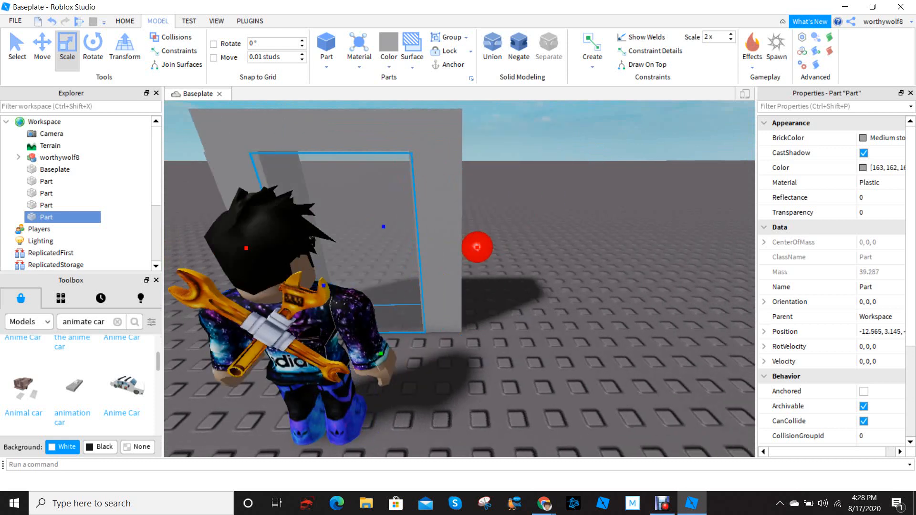
pyautogui.moveTo(476, 247); pyautogui.dragTo(420, 248, button='right')
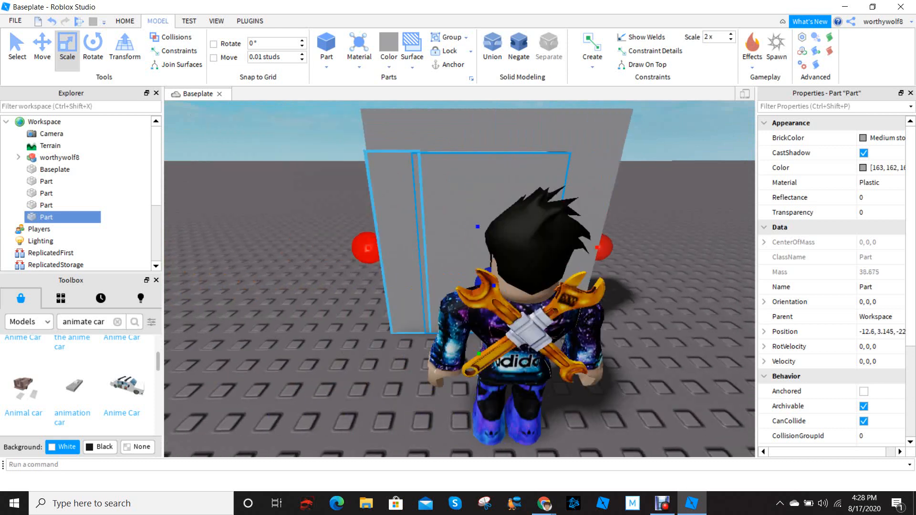
pyautogui.scroll(-3, 473, 238)
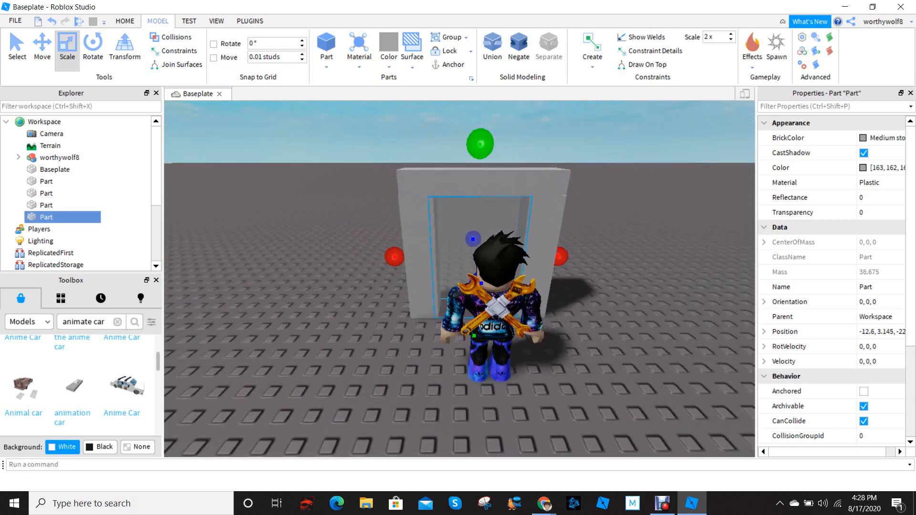
pyautogui.scroll(3, 479, 144)
pyautogui.moveTo(480, 145)
pyautogui.mouseDown(button='right')
pyautogui.moveTo(529, 126)
pyautogui.moveTo(496, 153)
pyautogui.mouseUp(button='right')
pyautogui.scroll(-4, 482, 153)
# Set the door block's BrickColor to Burnt Sienna and deselect it
pyautogui.click(878, 138)
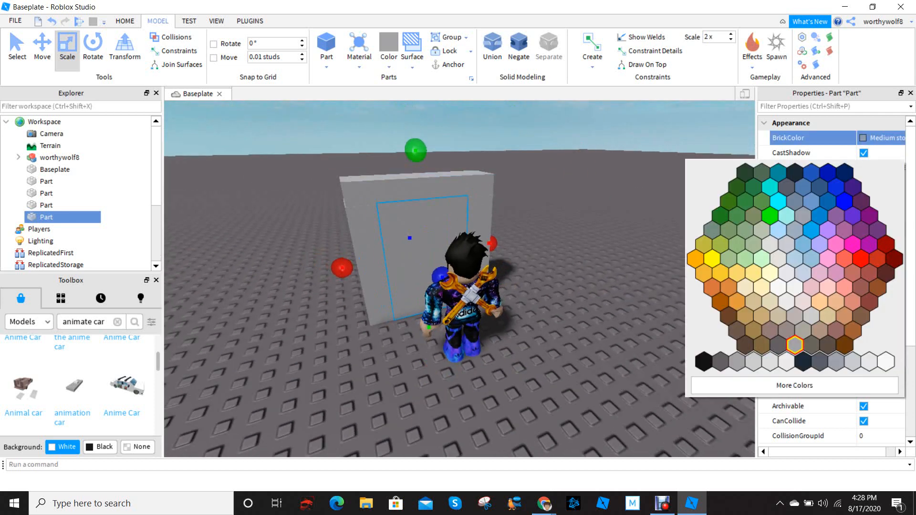
pyautogui.click(845, 345)
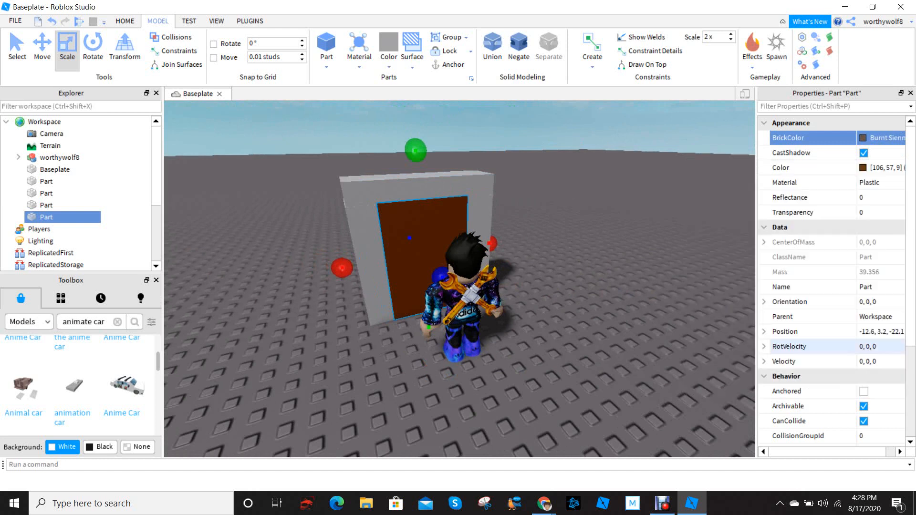
pyautogui.scroll(5, 382, 225)
pyautogui.moveTo(382, 225); pyautogui.dragTo(411, 206, button='right')
pyautogui.scroll(-5, 411, 206)
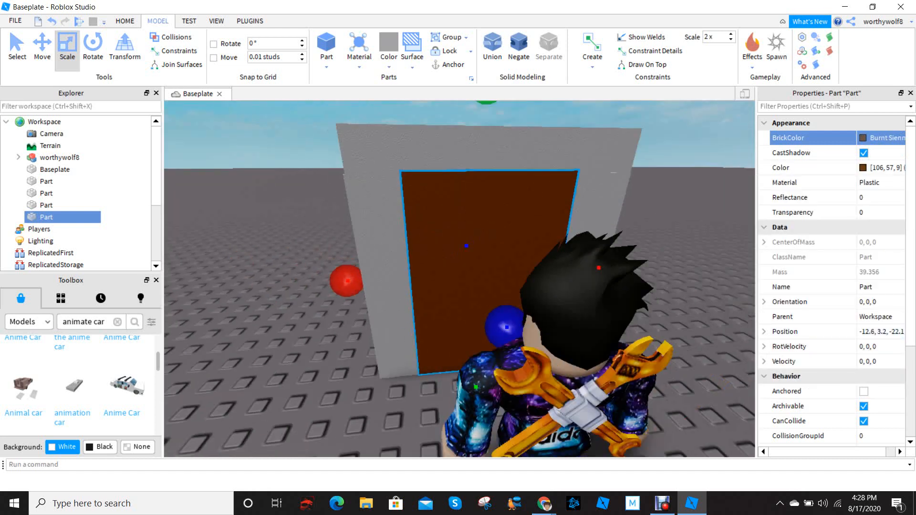
pyautogui.press('Escape')
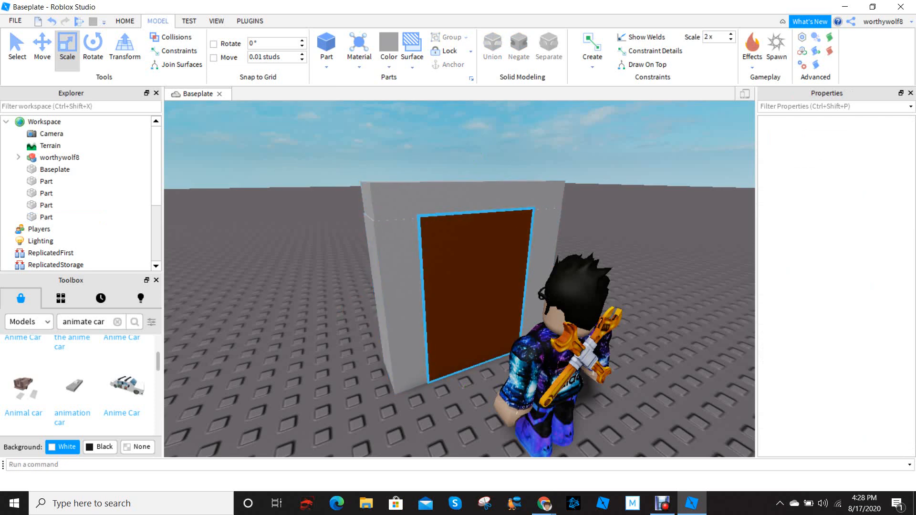
# Select the brown door and thin it from its front and back faces so it sits recessed in the frame
pyautogui.moveTo(554, 205)
pyautogui.mouseDown(button='right')
pyautogui.moveTo(532, 217)
pyautogui.moveTo(563, 226)
pyautogui.moveTo(546, 222)
pyautogui.mouseUp(button='right')
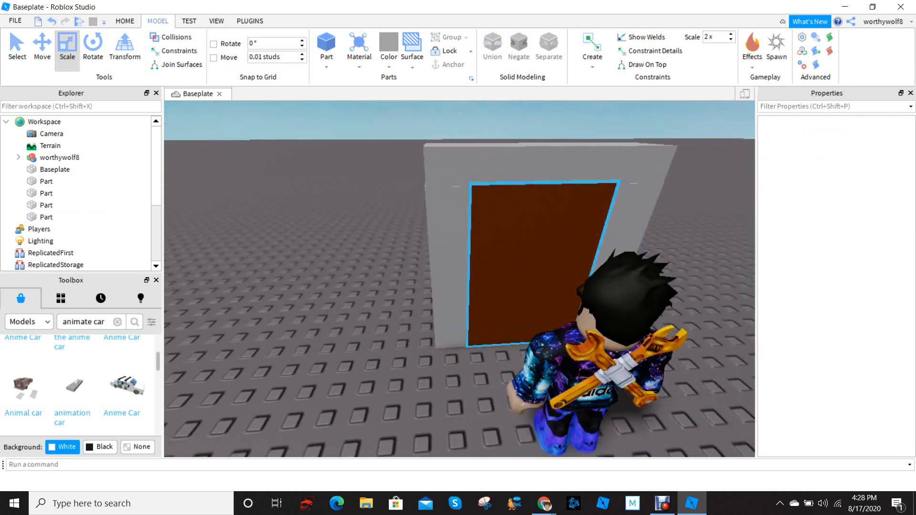
pyautogui.moveTo(547, 172); pyautogui.dragTo(572, 170, button='right')
pyautogui.scroll(-3, 546, 191)
pyautogui.scroll(6, 477, 248)
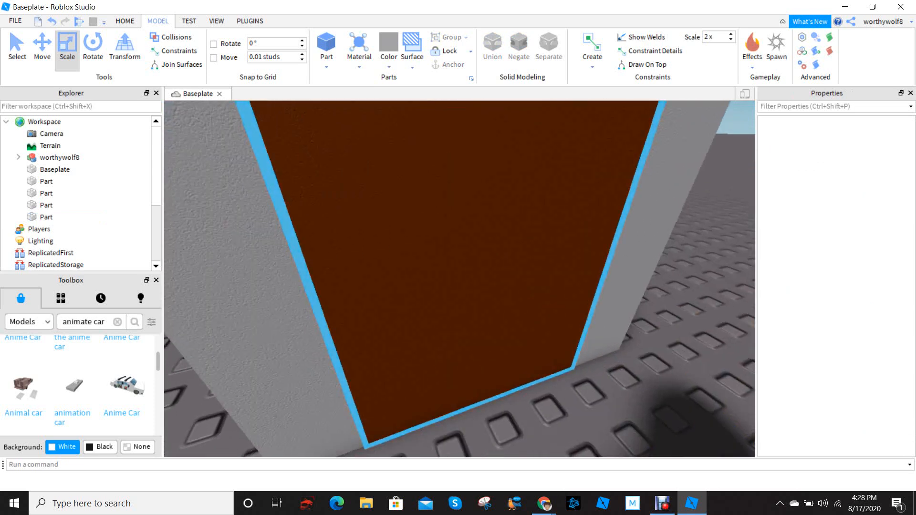
pyautogui.scroll(-1, 478, 248)
pyautogui.scroll(-4, 458, 258)
pyautogui.click(453, 263)
pyautogui.scroll(-2, 454, 263)
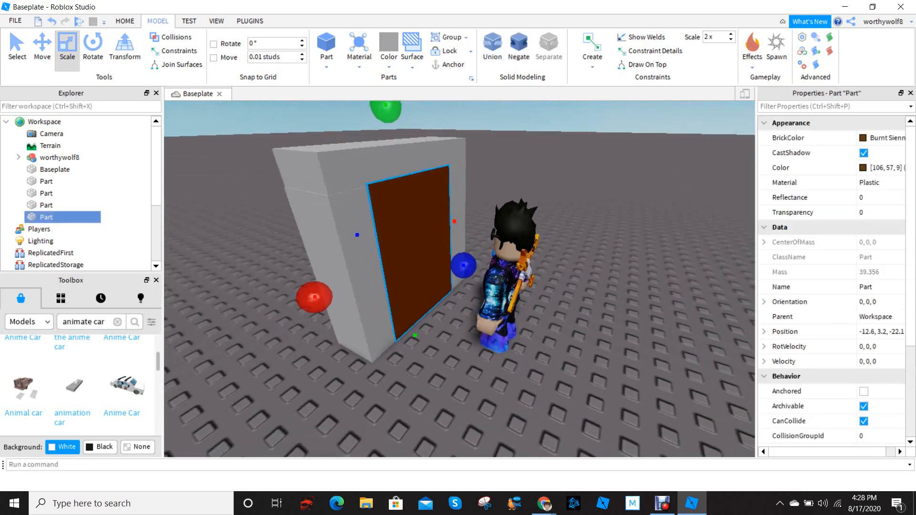
pyautogui.moveTo(454, 265); pyautogui.dragTo(450, 262)
pyautogui.moveTo(450, 261); pyautogui.dragTo(535, 259, button='right')
pyautogui.moveTo(459, 253); pyautogui.dragTo(467, 251)
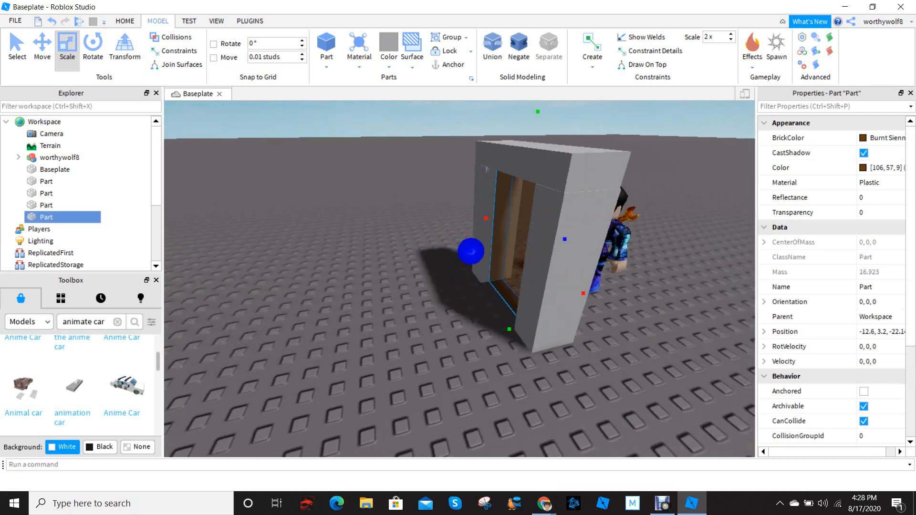
pyautogui.moveTo(474, 251); pyautogui.dragTo(373, 244, button='right')
pyautogui.scroll(-3, 458, 258)
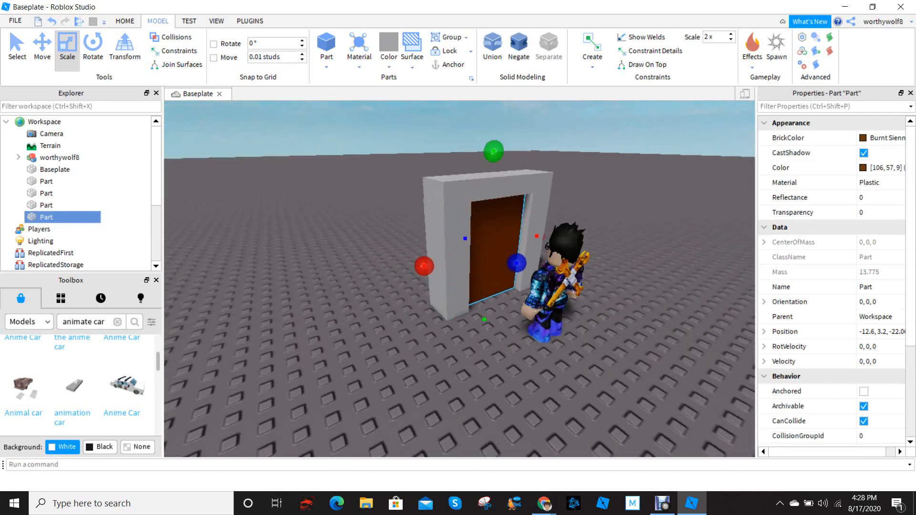
# Deselect the door and examine how it fits in the frame, both close up and from a distance
pyautogui.scroll(3, 458, 258)
pyautogui.moveTo(458, 258); pyautogui.dragTo(506, 257, button='right')
pyautogui.click(587, 258)
pyautogui.moveTo(587, 257); pyautogui.dragTo(477, 258, button='right')
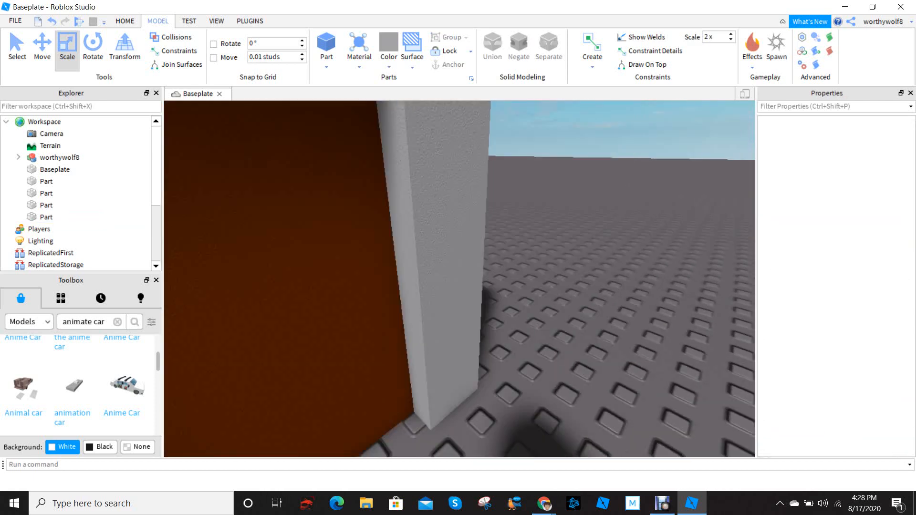
pyautogui.scroll(-3, 458, 257)
pyautogui.scroll(-2, 477, 200)
pyautogui.scroll(4, 478, 200)
pyautogui.scroll(-4, 477, 200)
pyautogui.moveTo(515, 205); pyautogui.dragTo(477, 220, button='right')
pyautogui.scroll(3, 496, 215)
pyautogui.scroll(-3, 492, 219)
pyautogui.scroll(3, 492, 220)
pyautogui.scroll(-5, 460, 280)
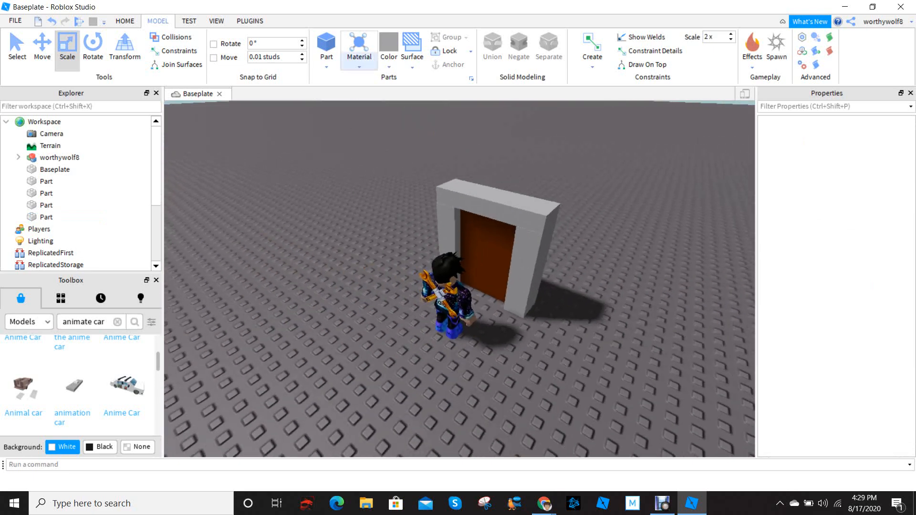
# Insert a sphere part and a cylinder part in front of the door
pyautogui.scroll(4, 460, 279)
pyautogui.scroll(-3, 459, 280)
pyautogui.click(326, 66)
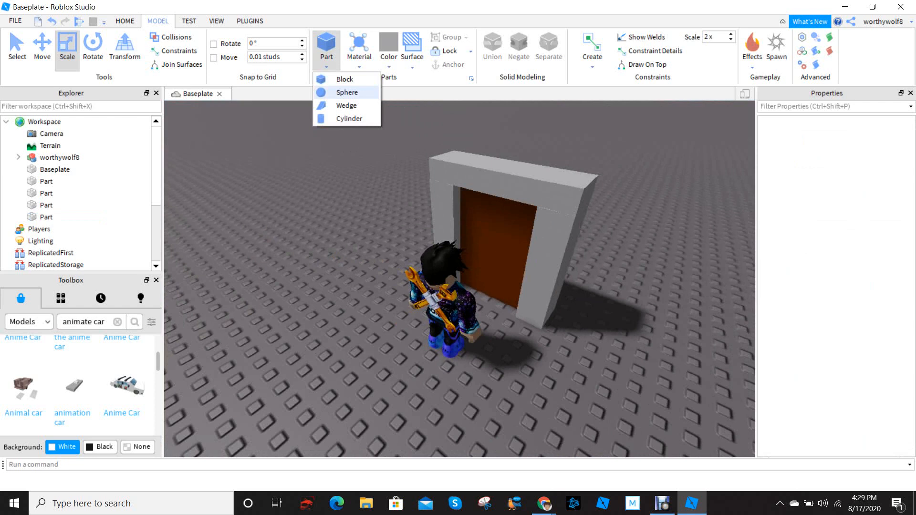
pyautogui.click(347, 92)
pyautogui.click(326, 67)
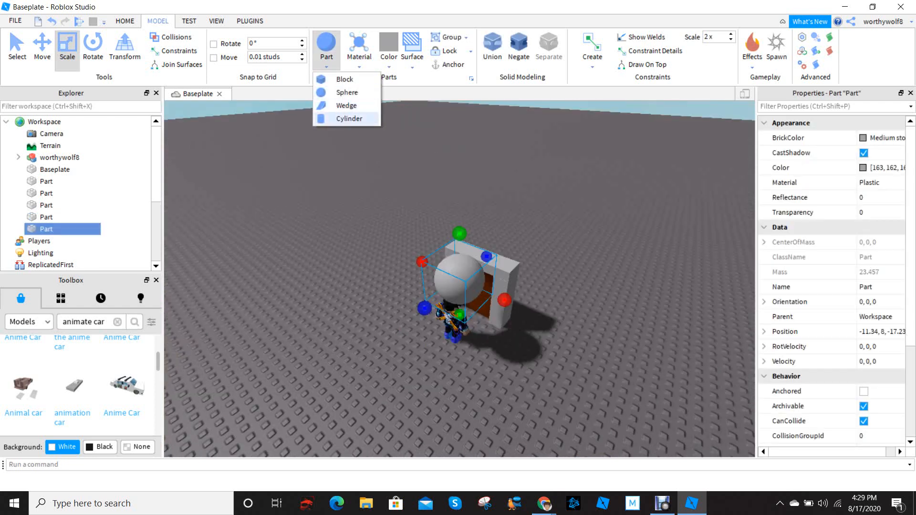
pyautogui.click(349, 118)
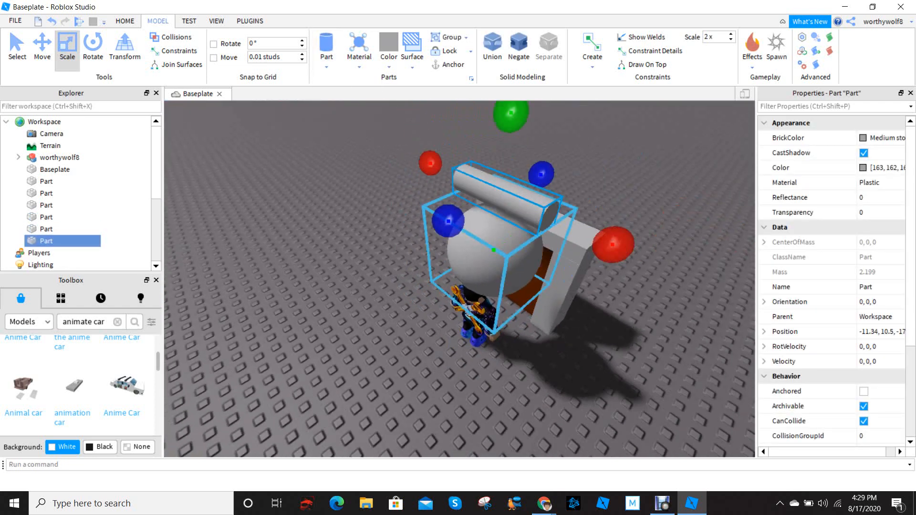
# Select the sphere and scale it down to the size of a doorknob
pyautogui.click(495, 253)
pyautogui.moveTo(495, 253); pyautogui.dragTo(558, 241, button='right')
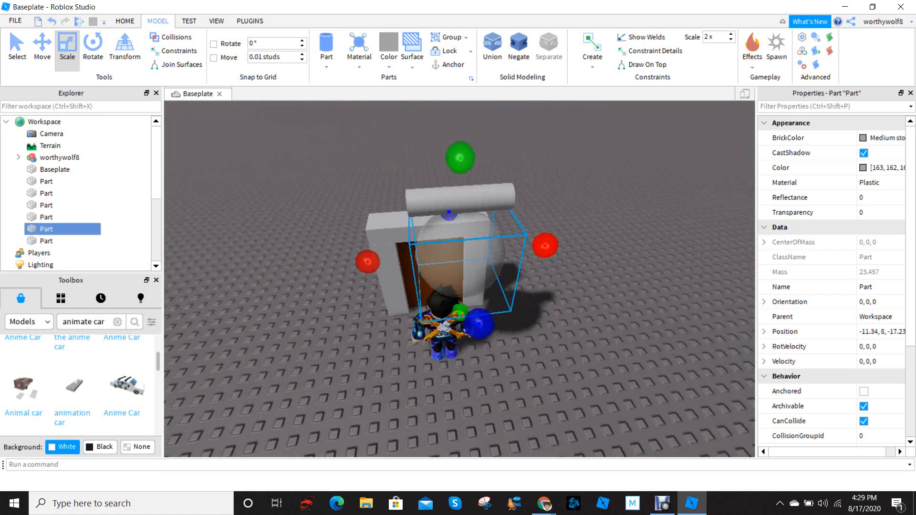
pyautogui.moveTo(458, 268); pyautogui.dragTo(568, 222, button='right')
pyautogui.press('w')
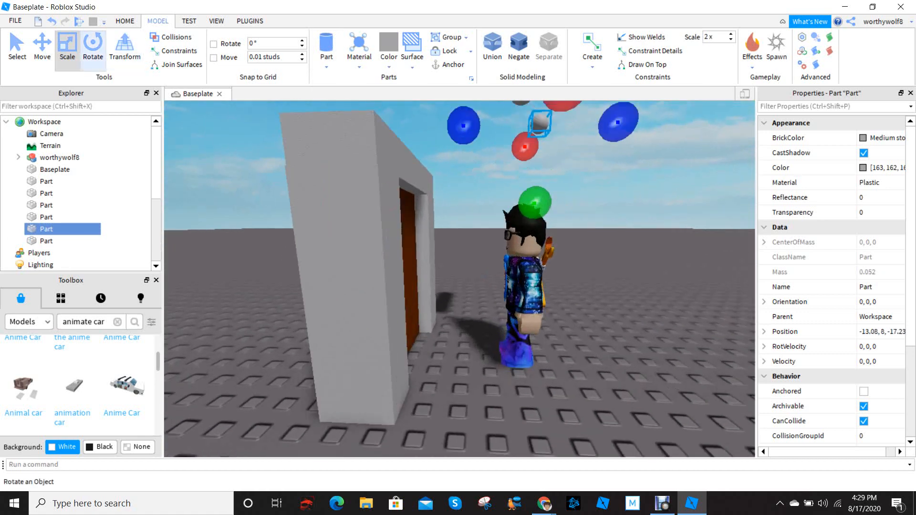
# Lower the small sphere to the character's hand, about 1.9 studs high, to compare its size with the hand
pyautogui.click(42, 48)
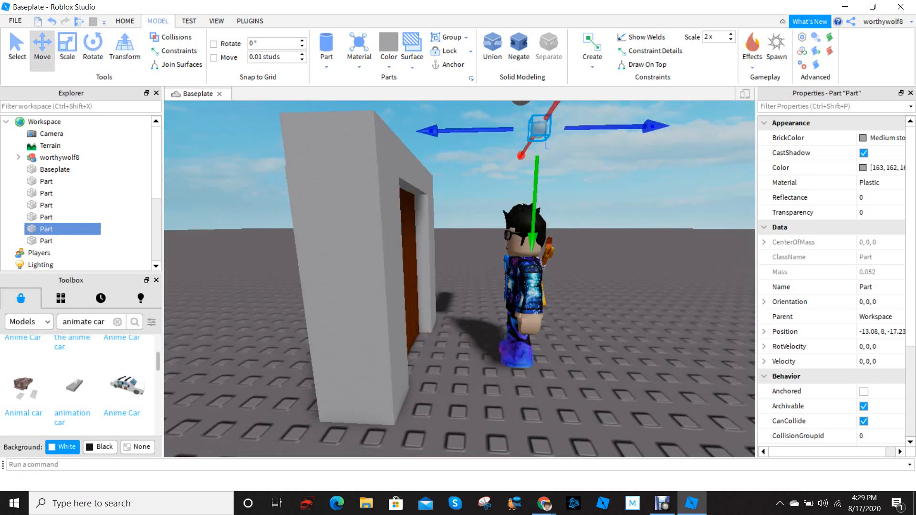
pyautogui.moveTo(532, 239); pyautogui.dragTo(692, 157, button='right')
pyautogui.scroll(-5, 687, 238)
pyautogui.scroll(5, 687, 238)
pyautogui.moveTo(687, 238); pyautogui.dragTo(690, 211, button='right')
pyautogui.scroll(-3, 687, 217)
pyautogui.scroll(4, 687, 217)
pyautogui.scroll(-3, 687, 218)
pyautogui.scroll(3, 687, 218)
pyautogui.scroll(-3, 459, 279)
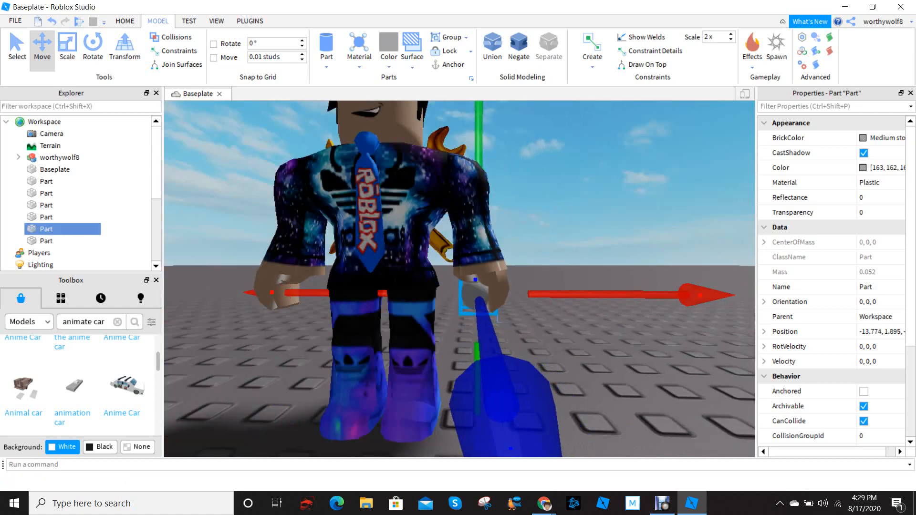
pyautogui.moveTo(460, 279); pyautogui.dragTo(400, 276, button='right')
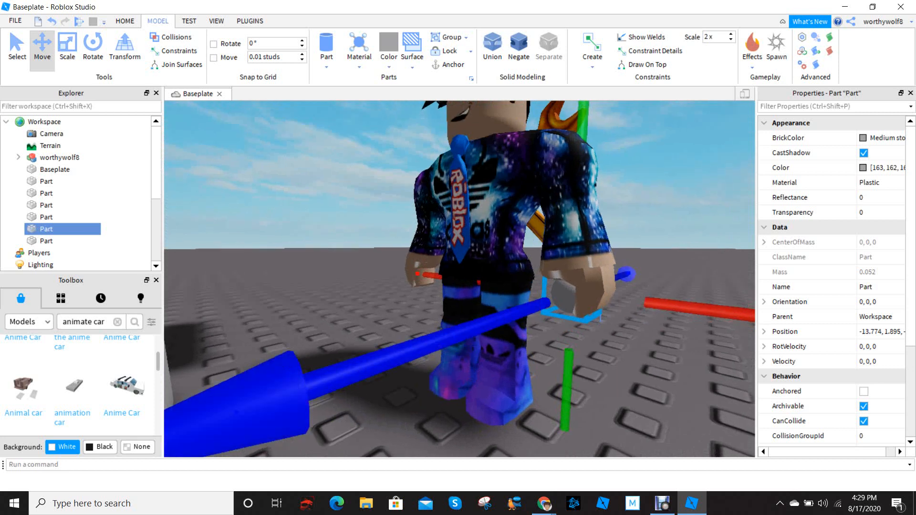
pyautogui.moveTo(411, 296); pyautogui.dragTo(348, 328, button='right')
pyautogui.scroll(-2, 368, 340)
pyautogui.scroll(-3, 368, 340)
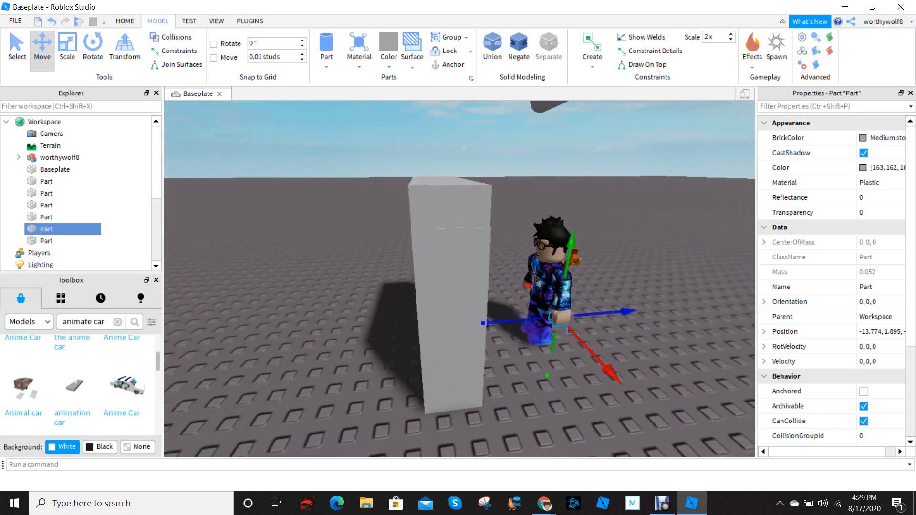
# Raise the sphere back above the character's head, to a height of about 7.3 studs
pyautogui.moveTo(572, 244); pyautogui.dragTo(569, 116)
pyautogui.scroll(-2, 588, 146)
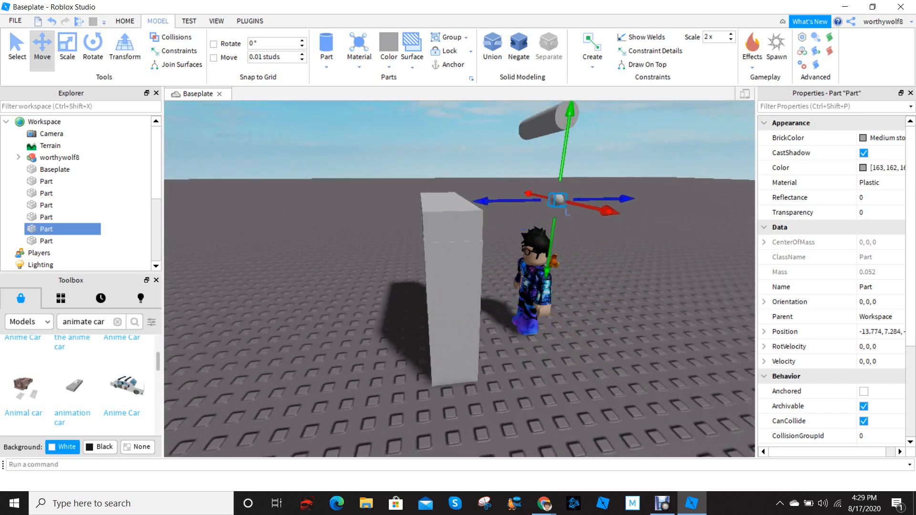
pyautogui.moveTo(569, 116); pyautogui.dragTo(499, 172, button='right')
pyautogui.scroll(-3, 499, 171)
# Select the cylinder floating above the door frame and scale its length down to a thin disc
pyautogui.click(510, 140)
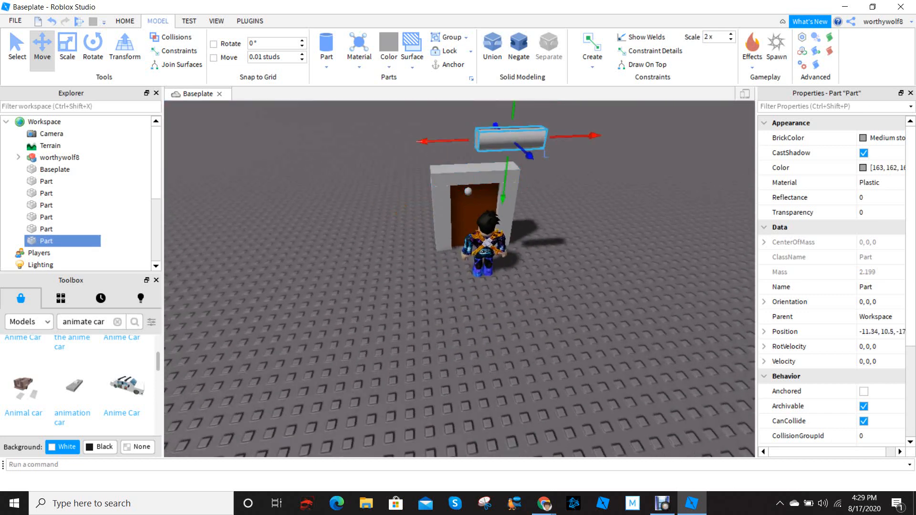
pyautogui.click(67, 50)
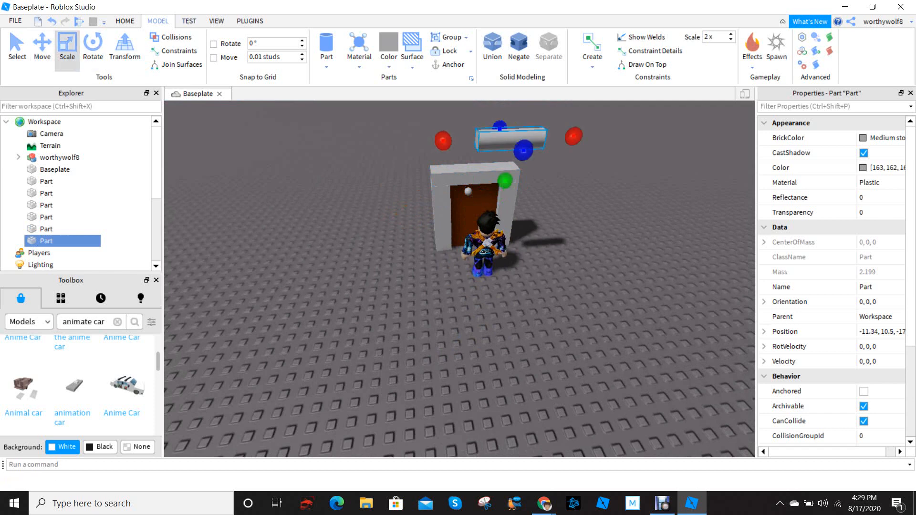
pyautogui.moveTo(444, 141); pyautogui.dragTo(484, 139)
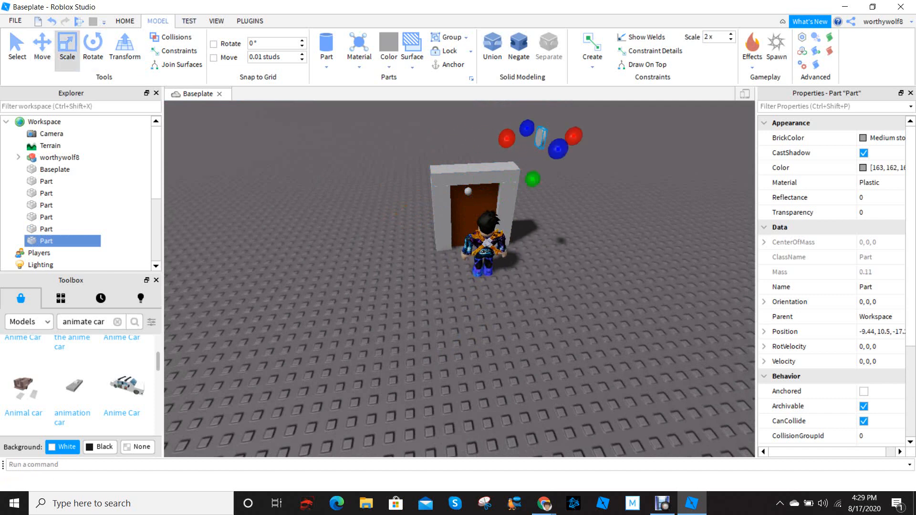
pyautogui.moveTo(507, 140)
pyautogui.mouseDown(button='right')
pyautogui.moveTo(501, 113)
pyautogui.moveTo(525, 138)
pyautogui.mouseUp(button='right')
pyautogui.scroll(3, 501, 112)
pyautogui.scroll(-2, 525, 138)
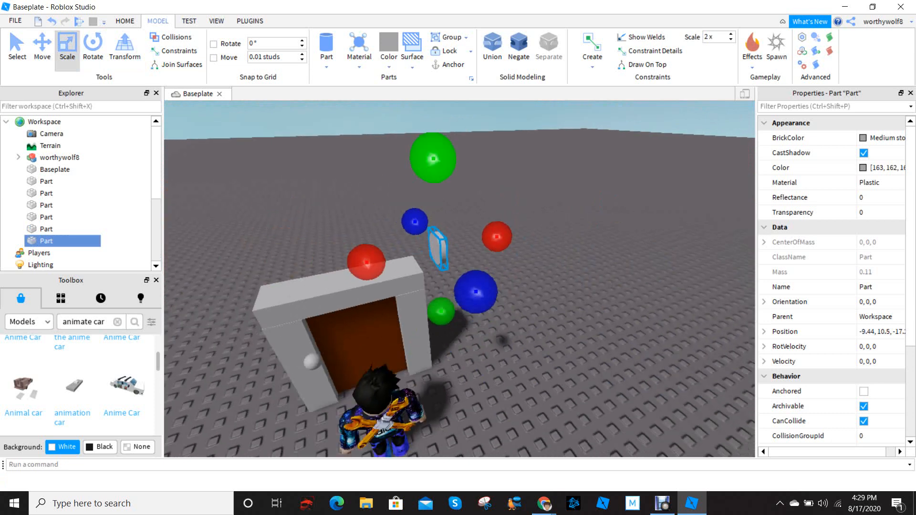
# Reduce the cylinder's diameter and lengthen it slightly to form a small, thin rod
pyautogui.moveTo(434, 158); pyautogui.dragTo(434, 180)
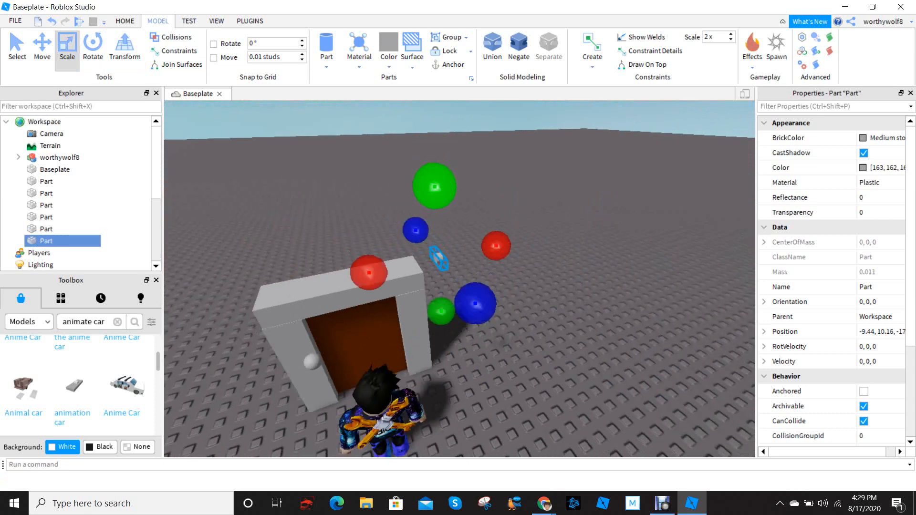
pyautogui.moveTo(382, 238); pyautogui.dragTo(368, 237, button='right')
pyautogui.scroll(4, 368, 237)
pyautogui.scroll(-3, 365, 253)
pyautogui.moveTo(334, 264); pyautogui.dragTo(329, 262)
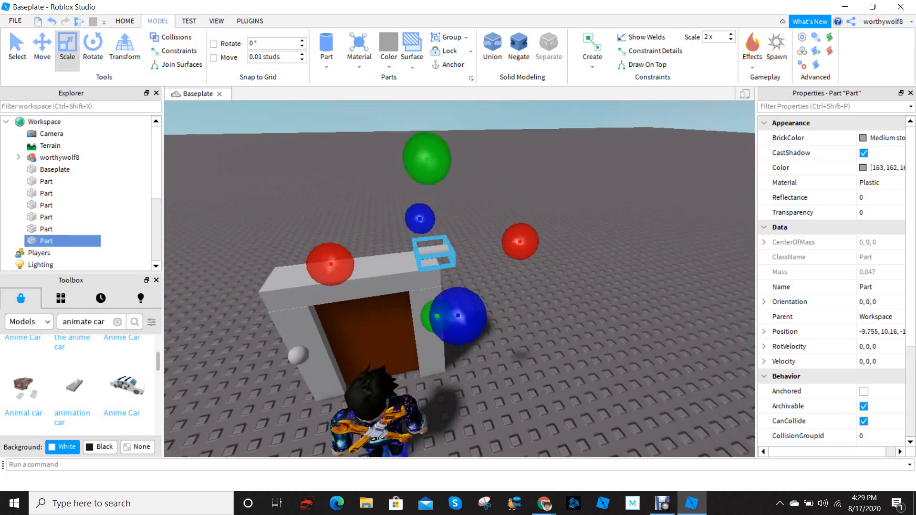
# Lower the small cylinder in front of the door to a height of about 5 studs
pyautogui.moveTo(432, 254); pyautogui.dragTo(404, 253, button='right')
pyautogui.scroll(3, 429, 253)
pyautogui.scroll(-3, 458, 250)
pyautogui.hotkey('ctrl', '2')
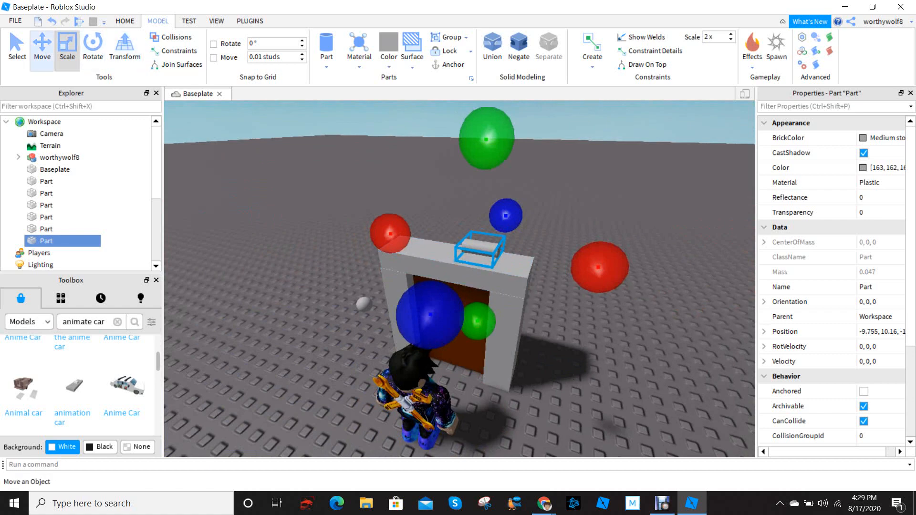
pyautogui.moveTo(476, 346); pyautogui.dragTo(479, 424)
pyautogui.moveTo(496, 305); pyautogui.dragTo(501, 279, button='right')
pyautogui.scroll(4, 497, 268)
pyautogui.scroll(-3, 501, 263)
pyautogui.scroll(-3, 501, 267)
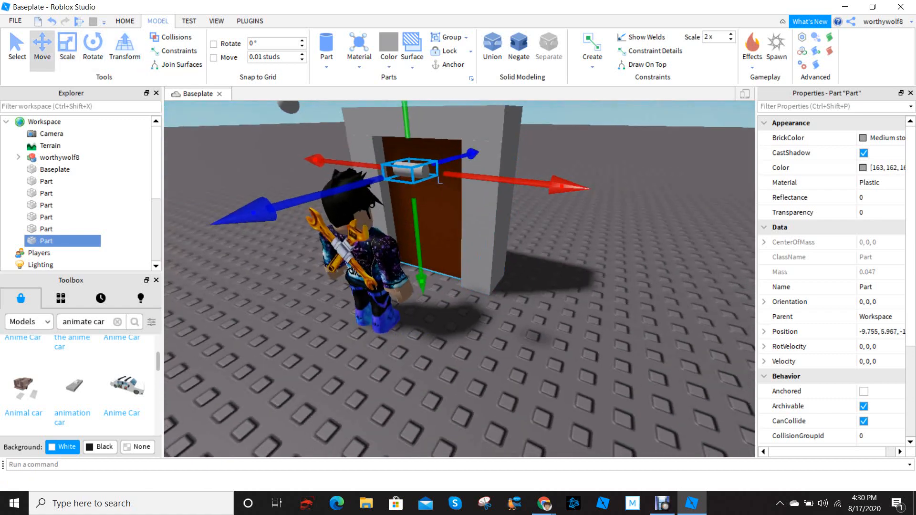
pyautogui.moveTo(425, 125); pyautogui.dragTo(426, 151)
pyautogui.moveTo(430, 157); pyautogui.dragTo(432, 184, button='right')
pyautogui.scroll(3, 477, 191)
pyautogui.scroll(-3, 477, 191)
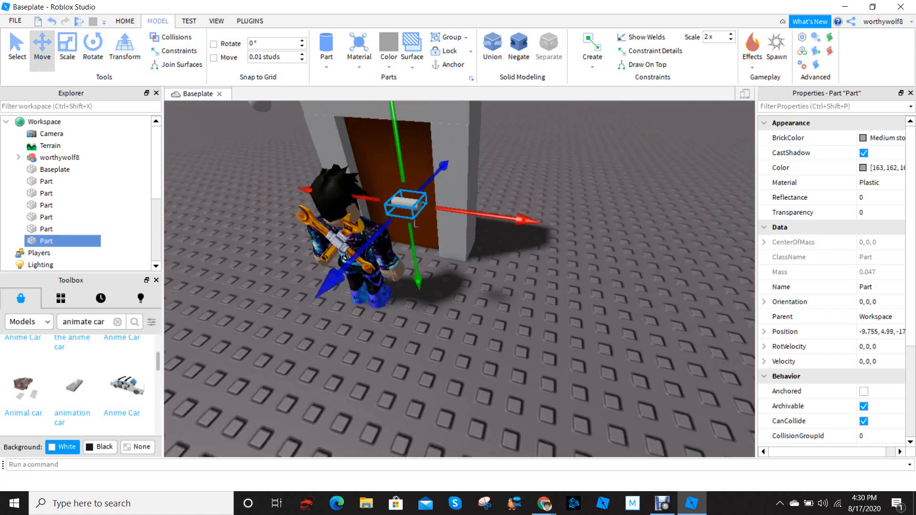
# Shift the cylinder sideways and toward the door until it sits in front of the brown panel
pyautogui.moveTo(444, 165); pyautogui.dragTo(464, 145)
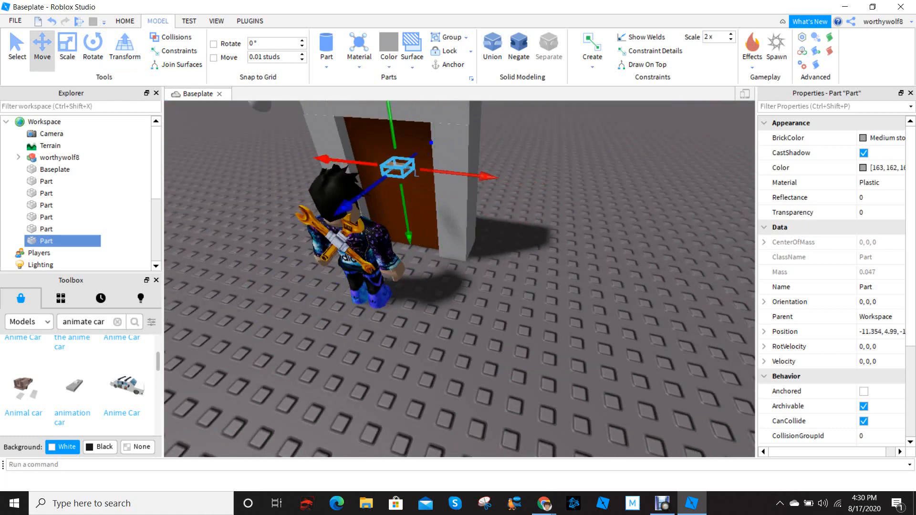
pyautogui.moveTo(487, 176); pyautogui.dragTo(485, 176)
pyautogui.moveTo(482, 190); pyautogui.dragTo(425, 219, button='right')
pyautogui.scroll(3, 444, 191)
pyautogui.scroll(-4, 444, 191)
pyautogui.scroll(4, 444, 201)
pyautogui.scroll(3, 430, 220)
pyautogui.scroll(-5, 440, 215)
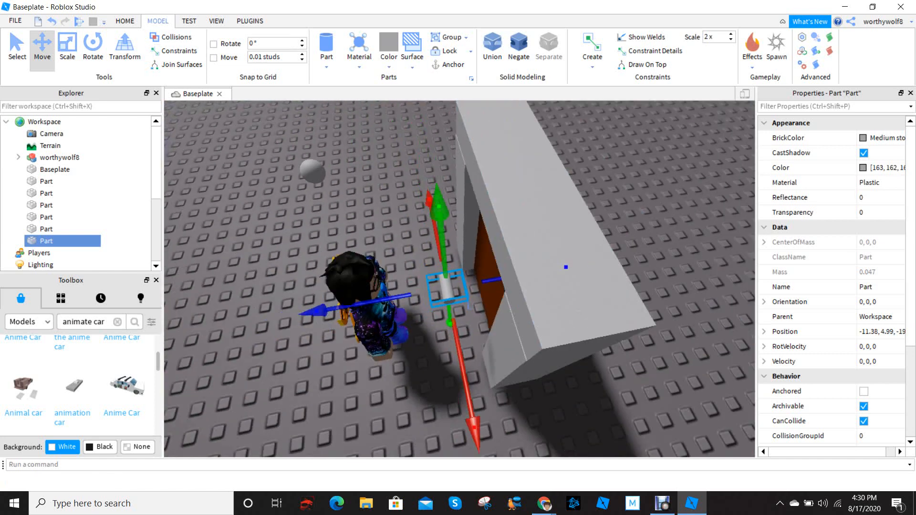
# Raise the cylinder in front of the door to a height of about 6.3 studs
pyautogui.moveTo(438, 205); pyautogui.dragTo(436, 174)
pyautogui.moveTo(431, 143); pyautogui.dragTo(430, 126)
pyautogui.scroll(-4, 444, 144)
pyautogui.moveTo(444, 143); pyautogui.dragTo(493, 148, button='right')
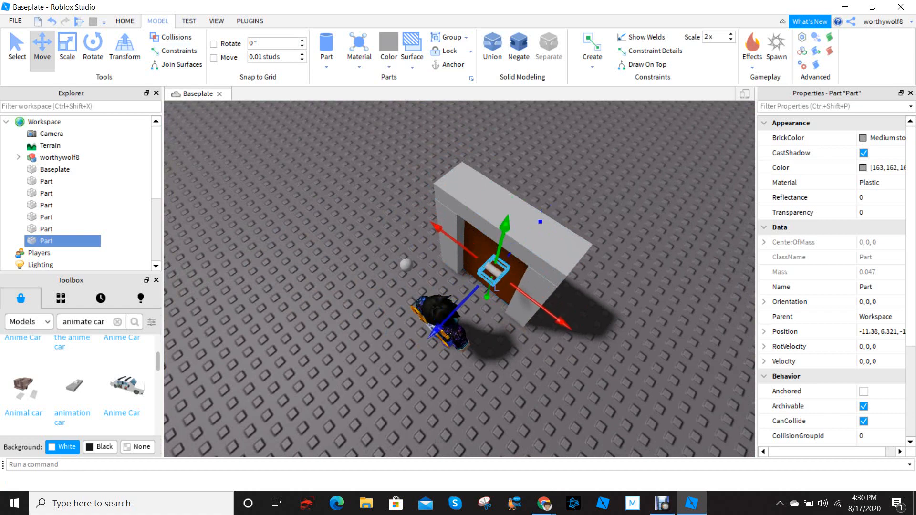
pyautogui.click(488, 249)
pyautogui.click(494, 270)
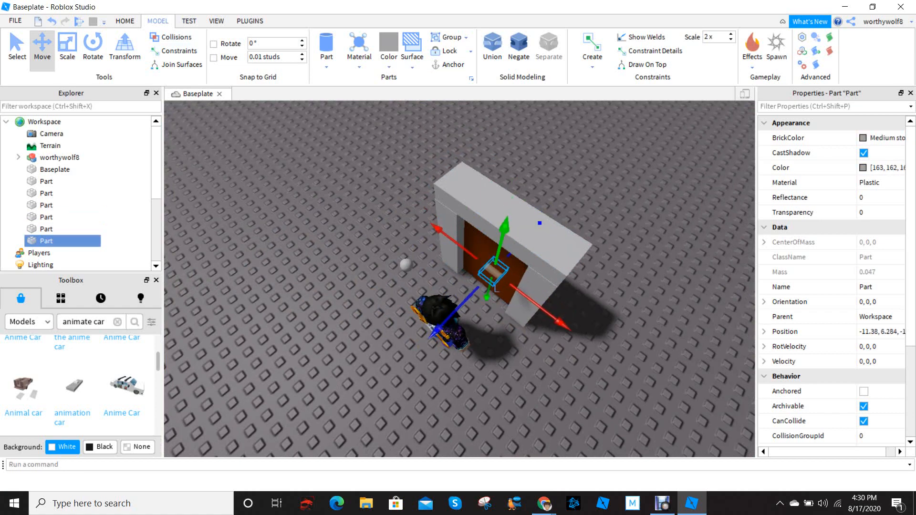
pyautogui.moveTo(506, 224); pyautogui.dragTo(505, 226)
# Place the cylinder freely on the brown door's face near its side edge, pointing out of the door, about 3.7 studs high
pyautogui.moveTo(506, 227); pyautogui.dragTo(560, 206, button='right')
pyautogui.scroll(3, 561, 205)
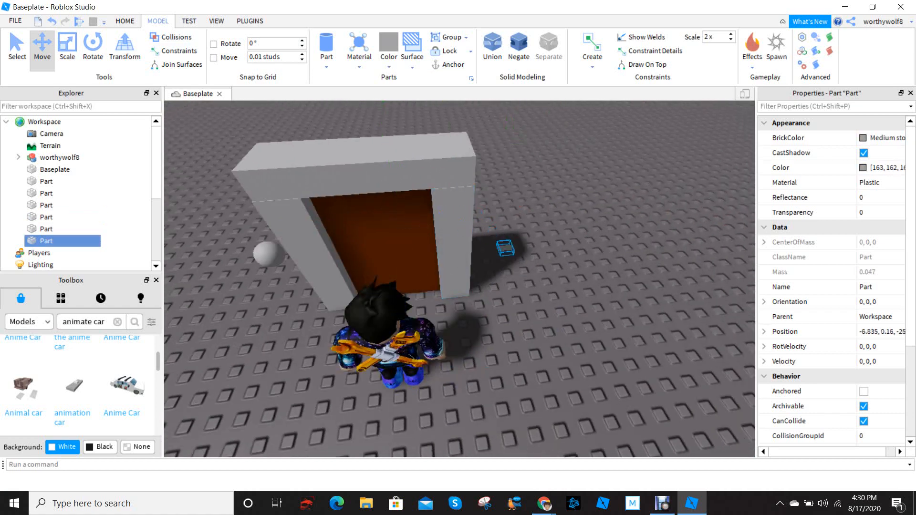
pyautogui.moveTo(506, 248); pyautogui.dragTo(529, 272)
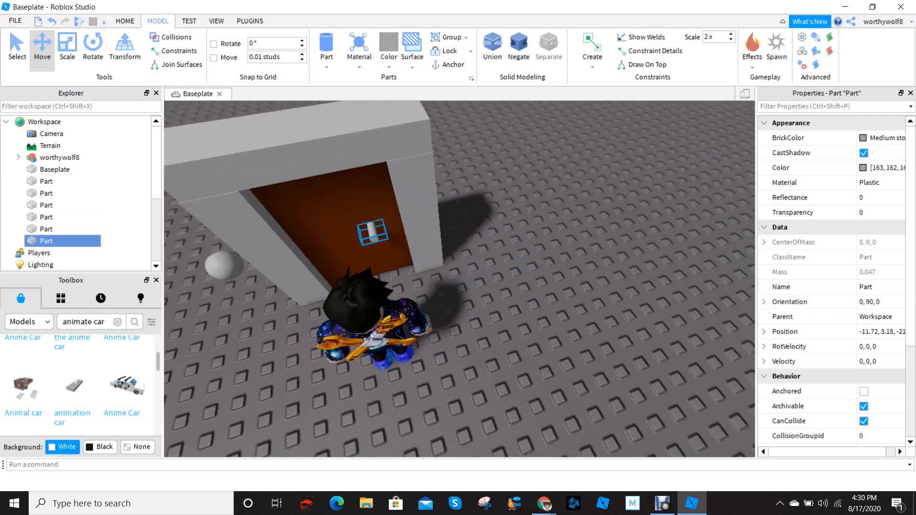
pyautogui.moveTo(529, 267); pyautogui.dragTo(406, 245, button='right')
# Lengthen the cylinder along its axis so it passes through the door
pyautogui.click(67, 48)
pyautogui.press('d')
pyautogui.moveTo(436, 268); pyautogui.dragTo(497, 268)
pyautogui.press('d')
pyautogui.moveTo(497, 268); pyautogui.dragTo(289, 305, button='right')
pyautogui.press('w')
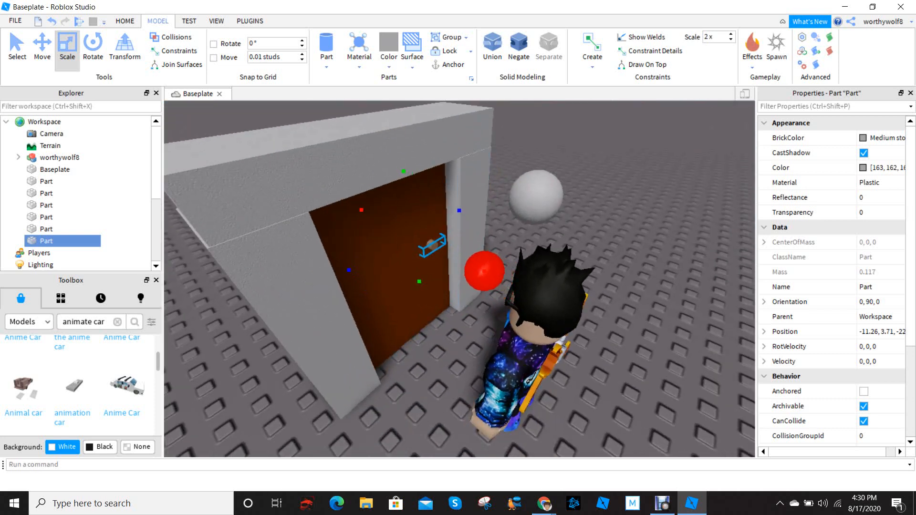
# Trim the cylinder's length so it protrudes only slightly from the door
pyautogui.moveTo(289, 306); pyautogui.dragTo(450, 248, button='right')
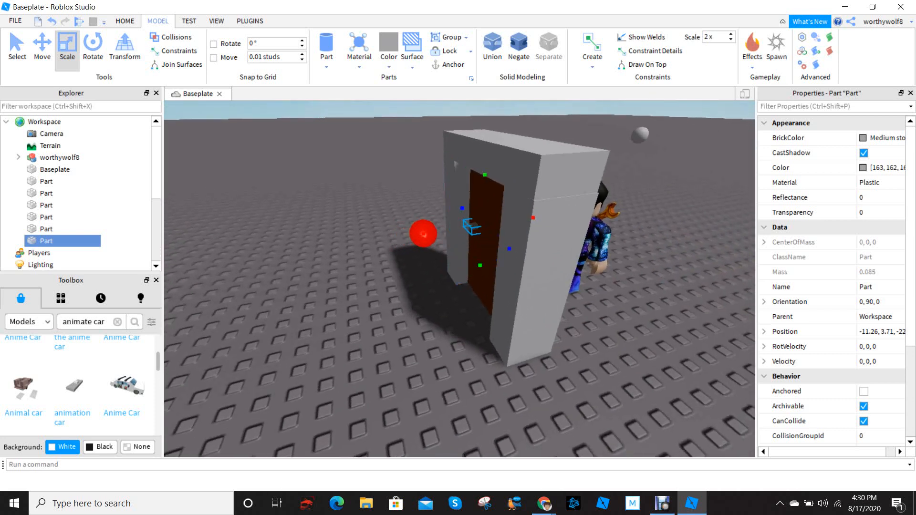
pyautogui.press('d')
pyautogui.moveTo(473, 172); pyautogui.dragTo(382, 183, button='right')
pyautogui.press('w')
pyautogui.press('s')
pyautogui.moveTo(503, 192); pyautogui.dragTo(482, 253)
pyautogui.scroll(5, 481, 253)
# Select the small sphere and place it on the outer end of the cylinder as a doorknob
pyautogui.moveTo(482, 255); pyautogui.dragTo(525, 253, button='right')
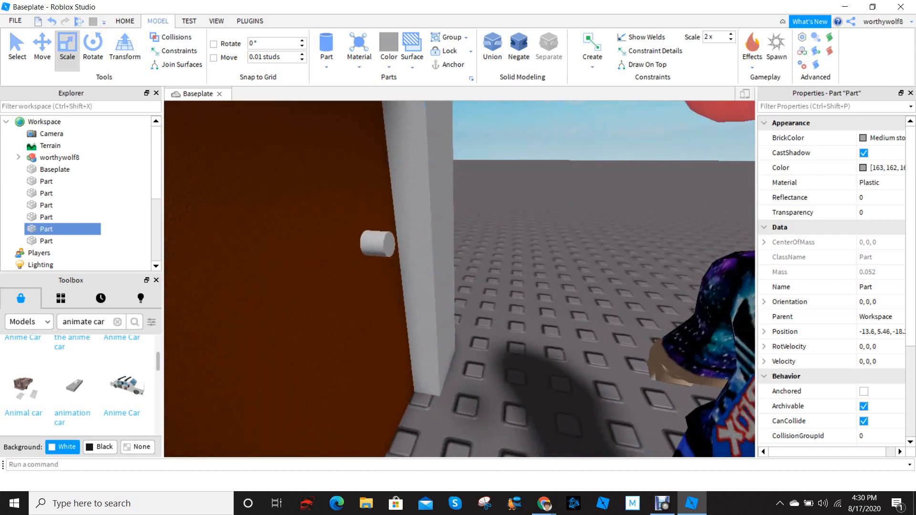
pyautogui.scroll(-2, 524, 253)
pyautogui.moveTo(619, 215); pyautogui.dragTo(458, 273)
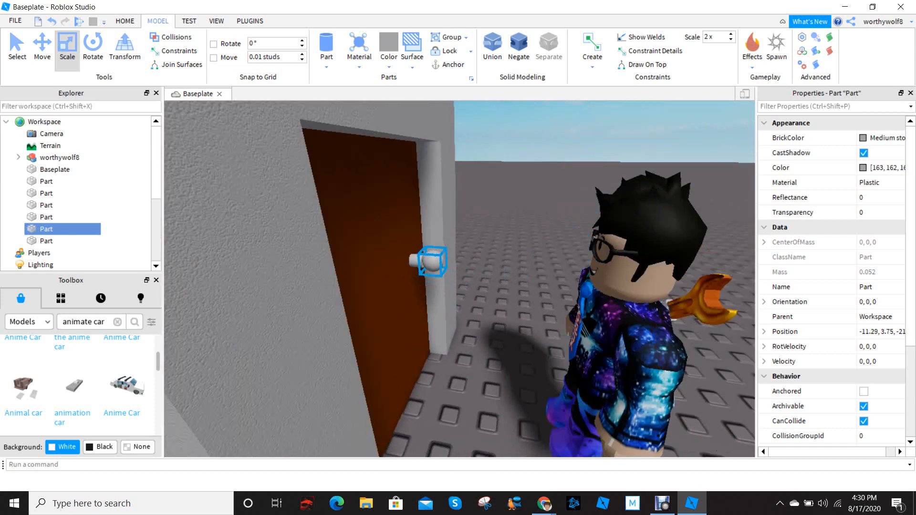
pyautogui.scroll(4, 434, 262)
pyautogui.moveTo(434, 267); pyautogui.dragTo(424, 243, button='right')
pyautogui.scroll(-3, 458, 268)
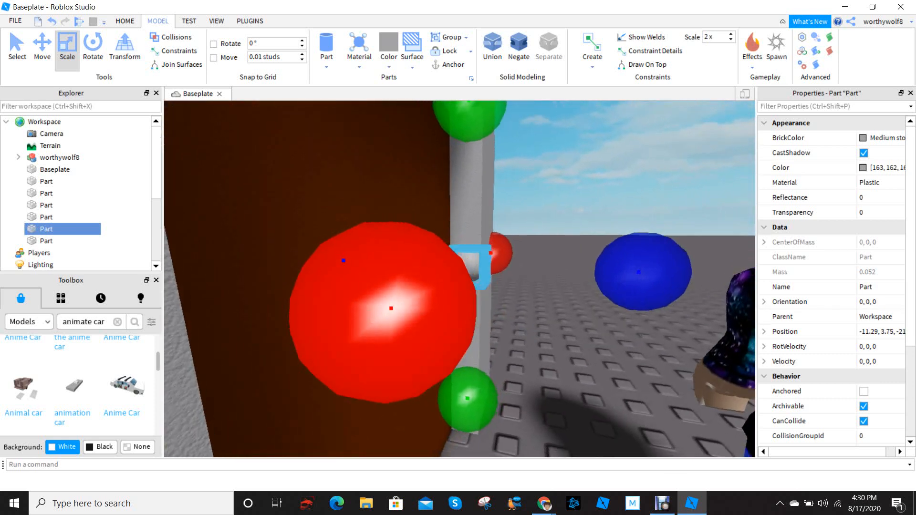
# Nudge the sphere toward the door and down to about 3.705 studs so it lines up with the cylinder
pyautogui.click(42, 48)
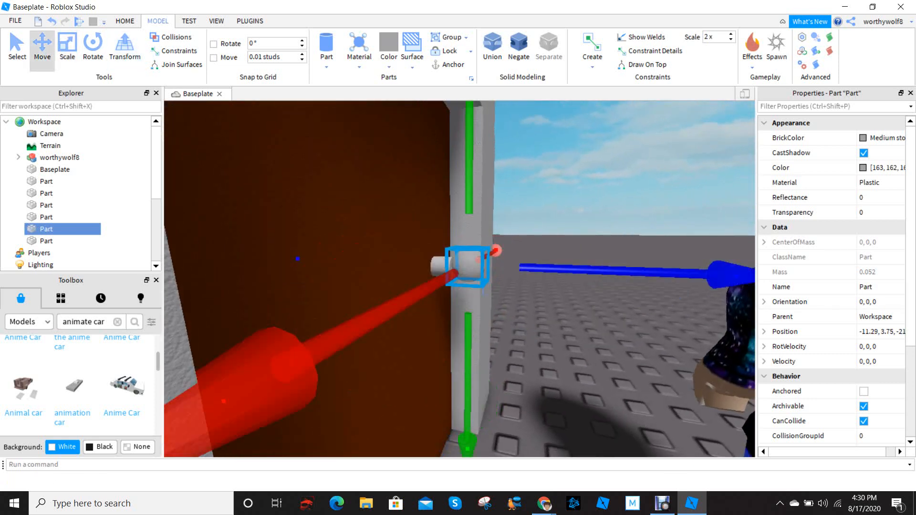
pyautogui.moveTo(730, 276); pyautogui.dragTo(721, 275)
pyautogui.moveTo(462, 446); pyautogui.dragTo(462, 449)
# Examine the doorknob's fit on the cylinder from the front and back of the door
pyautogui.scroll(2, 458, 267)
pyautogui.moveTo(458, 267); pyautogui.dragTo(467, 286, button='right')
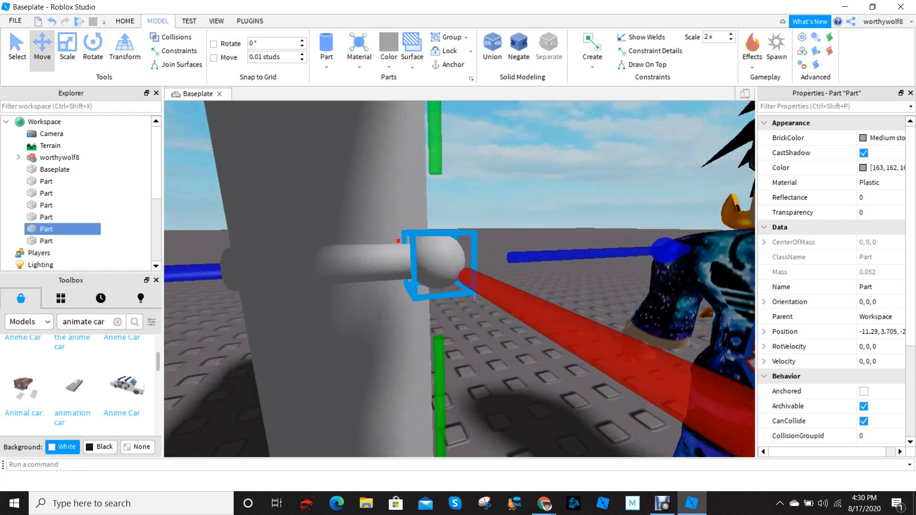
pyautogui.scroll(-3, 468, 286)
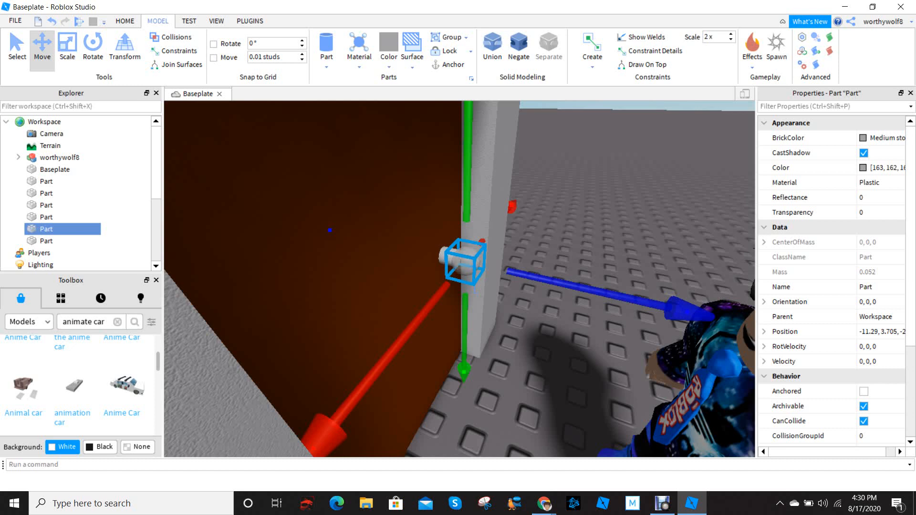
pyautogui.moveTo(415, 243); pyautogui.dragTo(520, 272, button='right')
pyautogui.scroll(-5, 423, 251)
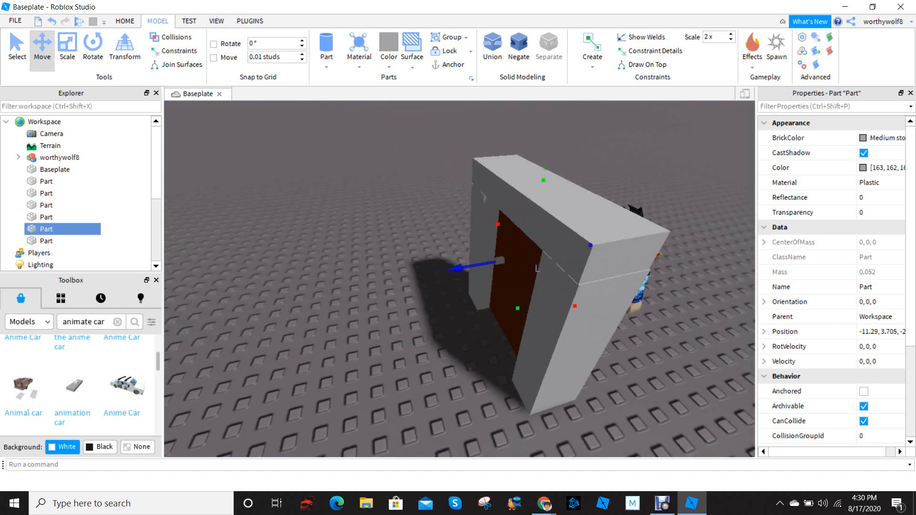
pyautogui.scroll(5, 506, 258)
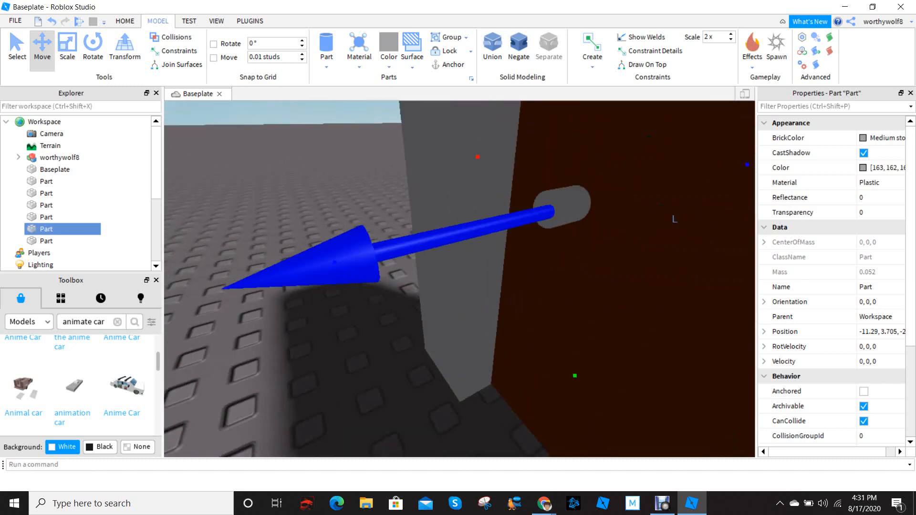
pyautogui.scroll(-5, 675, 219)
pyautogui.moveTo(674, 219); pyautogui.dragTo(635, 287, button='right')
pyautogui.scroll(3, 615, 268)
pyautogui.scroll(2, 592, 289)
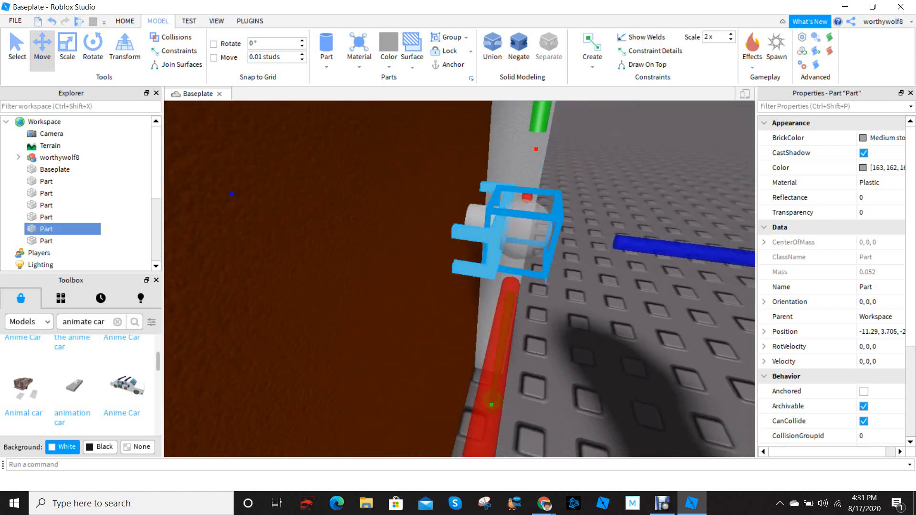
# Try to shrink the doorknob sphere with the Scale tool, then undo the resizing
pyautogui.scroll(-3, 496, 238)
pyautogui.scroll(2, 497, 239)
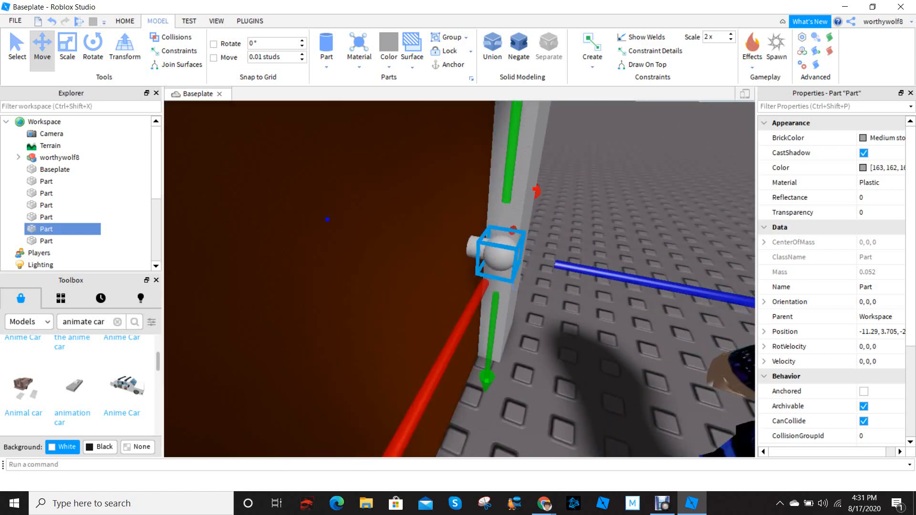
pyautogui.scroll(-3, 506, 268)
pyautogui.scroll(2, 506, 268)
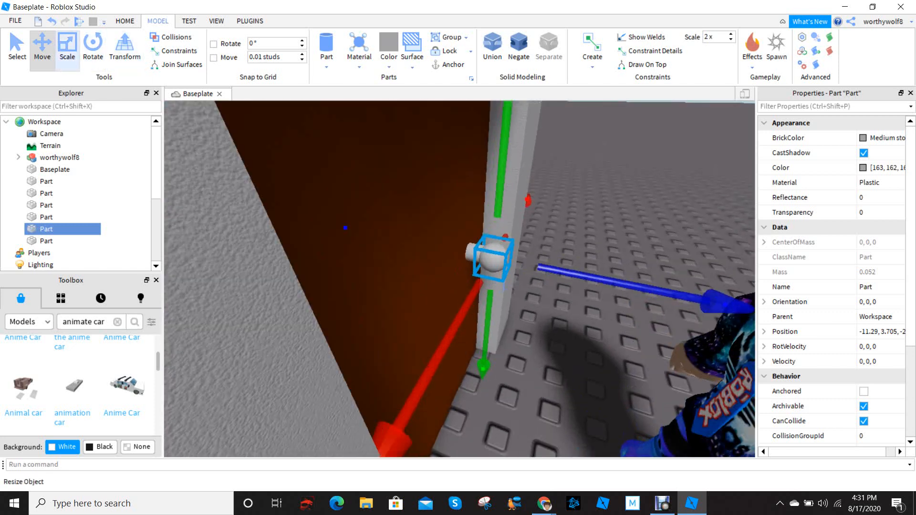
pyautogui.click(67, 47)
pyautogui.moveTo(496, 267); pyautogui.dragTo(386, 315, button='right')
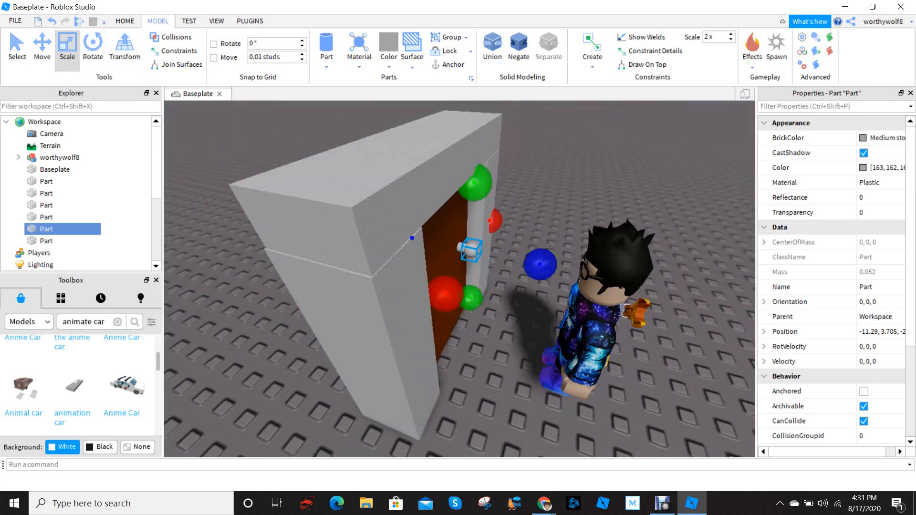
pyautogui.moveTo(495, 221); pyautogui.dragTo(496, 220)
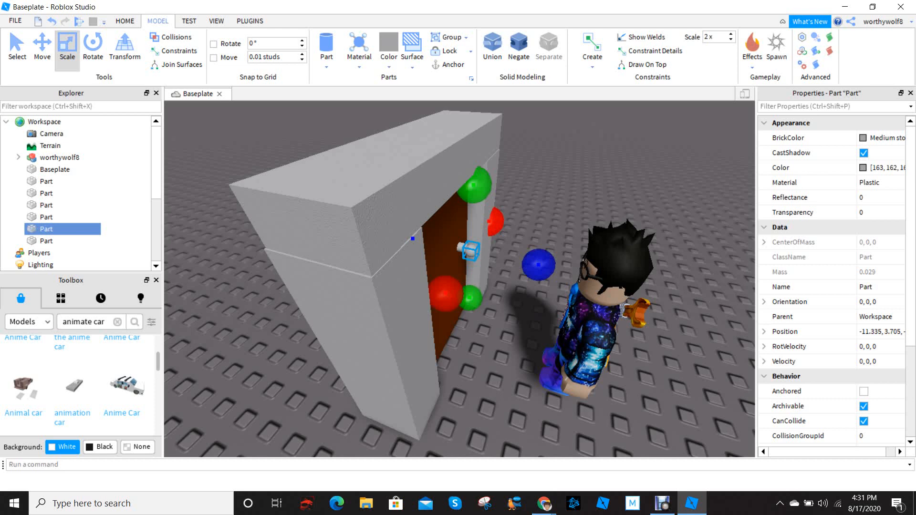
pyautogui.moveTo(496, 221); pyautogui.dragTo(515, 253, button='right')
pyautogui.scroll(3, 484, 239)
pyautogui.scroll(-3, 484, 239)
pyautogui.scroll(3, 484, 238)
pyautogui.click(514, 253)
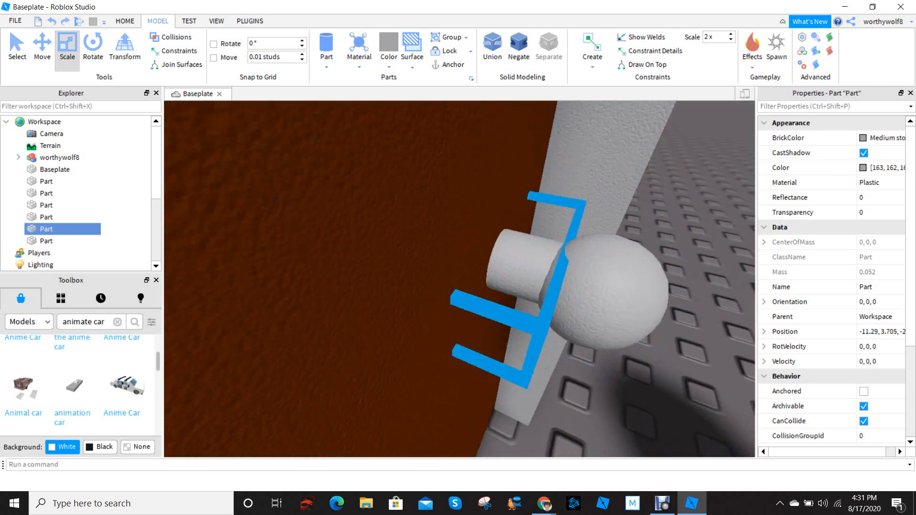
# Select the doorknob's cylinder and examine how it meets the sphere and the door
pyautogui.scroll(-3, 506, 253)
pyautogui.moveTo(366, 410); pyautogui.dragTo(413, 350)
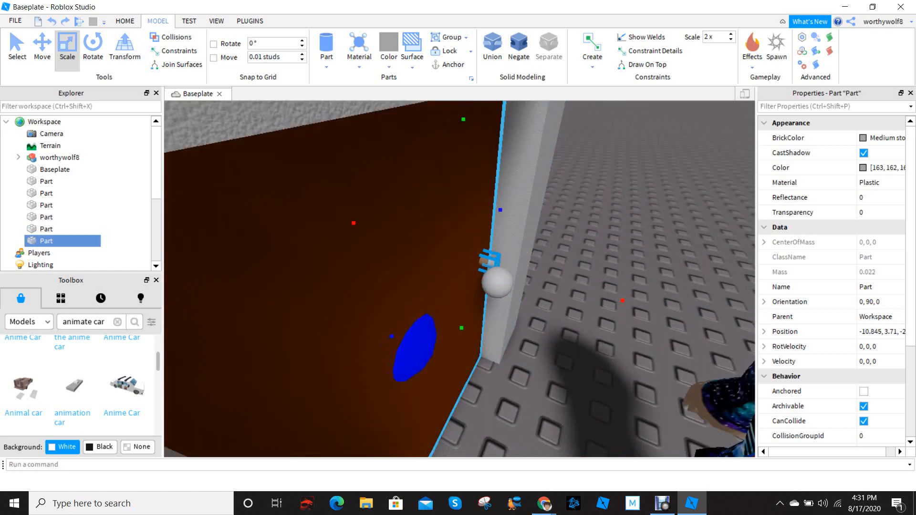
pyautogui.click(42, 48)
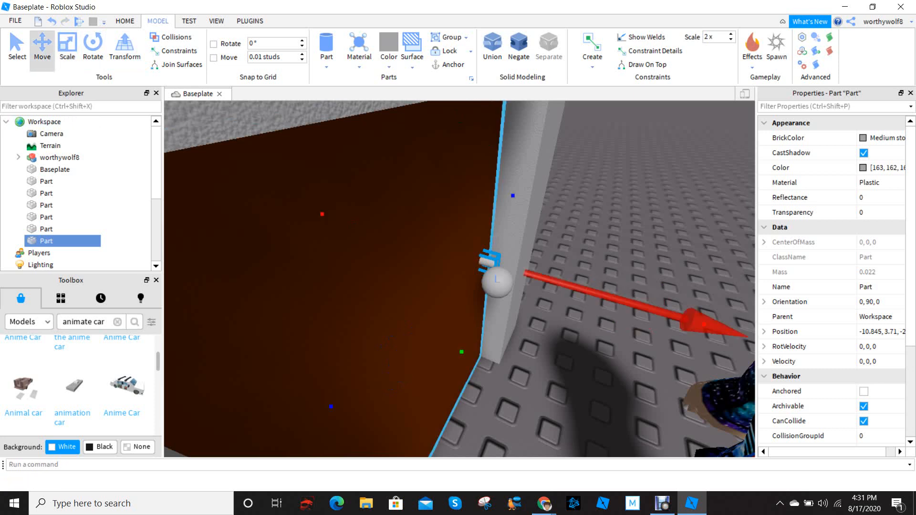
pyautogui.moveTo(501, 280); pyautogui.dragTo(462, 279, button='right')
pyautogui.scroll(-4, 501, 281)
pyautogui.moveTo(553, 231); pyautogui.dragTo(547, 236)
pyautogui.scroll(4, 547, 235)
pyautogui.moveTo(547, 236); pyautogui.dragTo(572, 233, button='right')
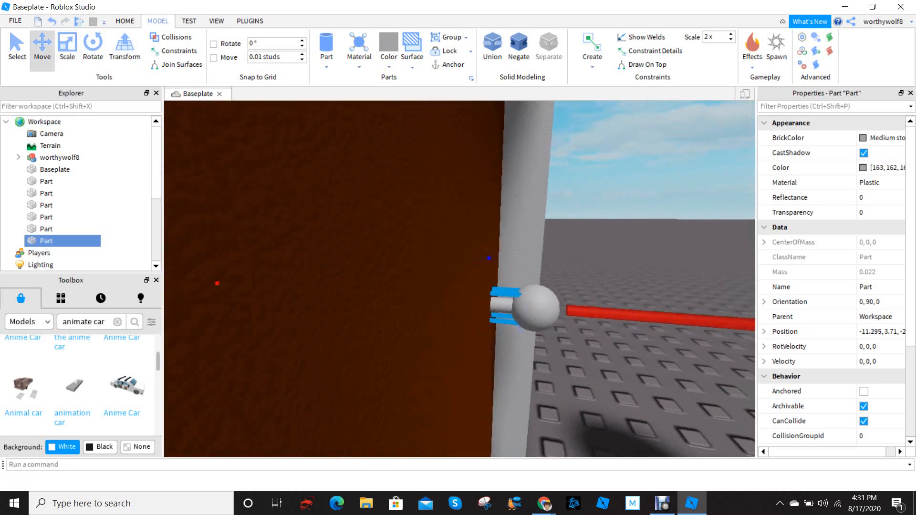
pyautogui.scroll(3, 458, 305)
# Duplicate the doorknob sphere and move the copy through to the back side of the door
pyautogui.click(455, 327)
pyautogui.scroll(-3, 455, 326)
pyautogui.moveTo(454, 327); pyautogui.dragTo(472, 323, button='right')
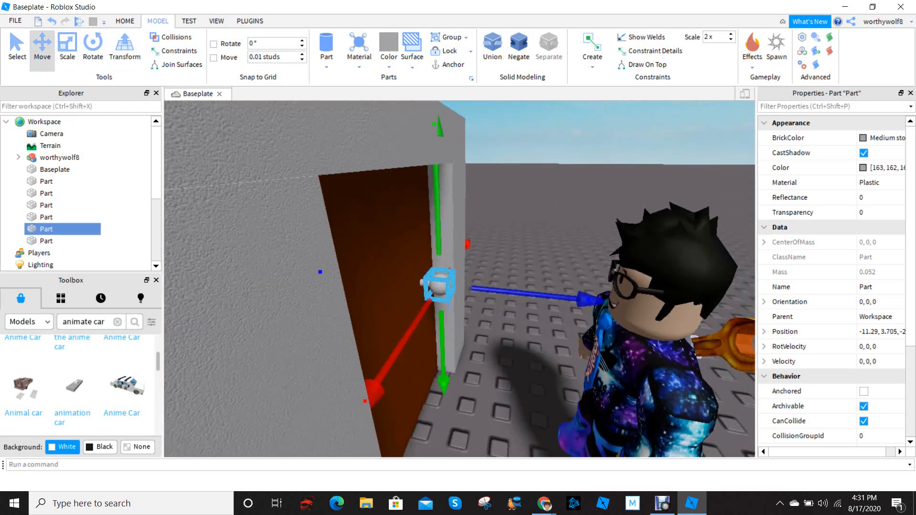
pyautogui.hotkey('ctrl', 'd')
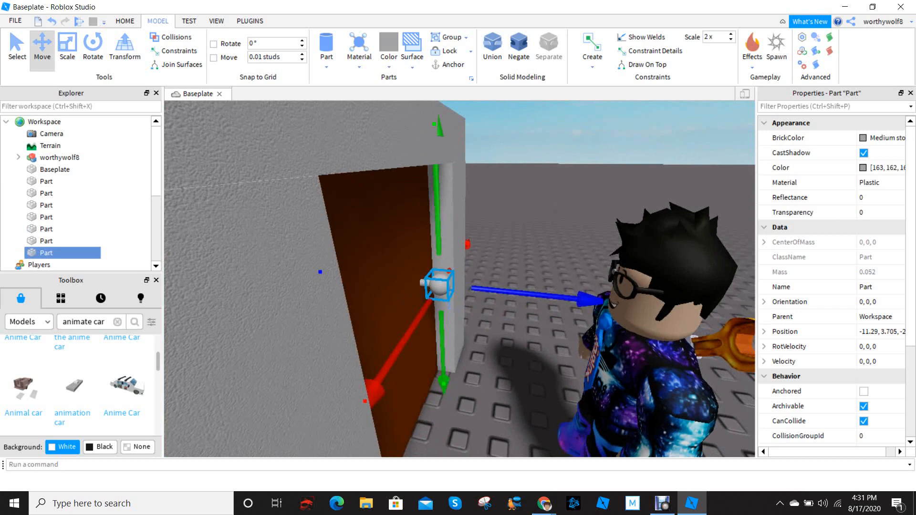
pyautogui.moveTo(430, 286); pyautogui.dragTo(594, 315, button='right')
pyautogui.scroll(3, 460, 279)
pyautogui.scroll(-6, 460, 278)
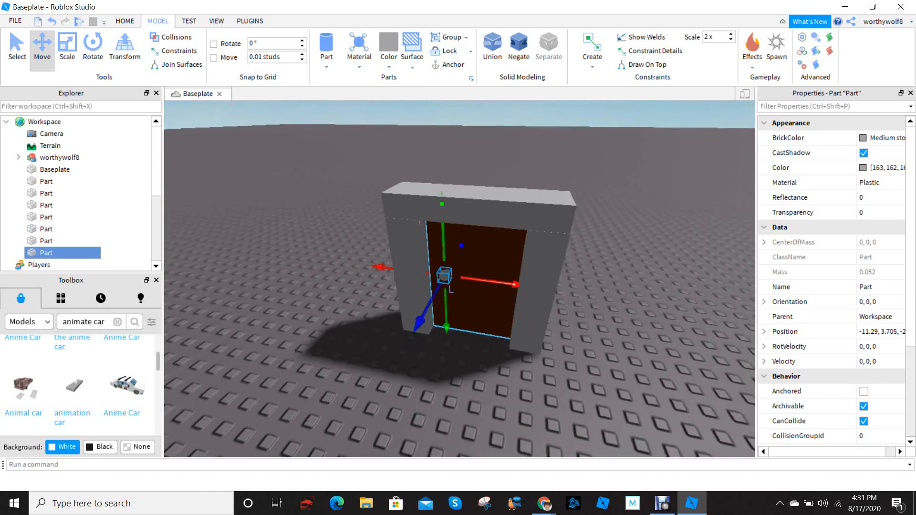
pyautogui.scroll(6, 453, 280)
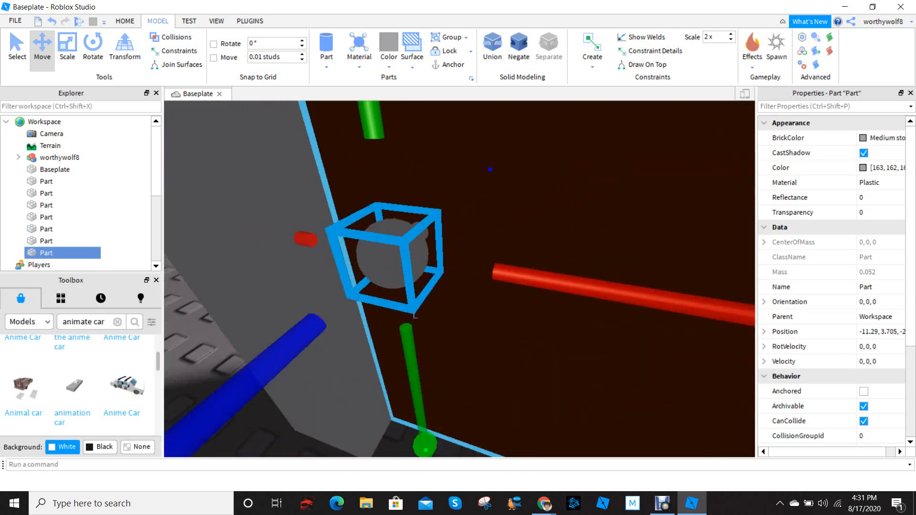
pyautogui.moveTo(453, 280); pyautogui.dragTo(353, 269, button='right')
pyautogui.scroll(-3, 454, 279)
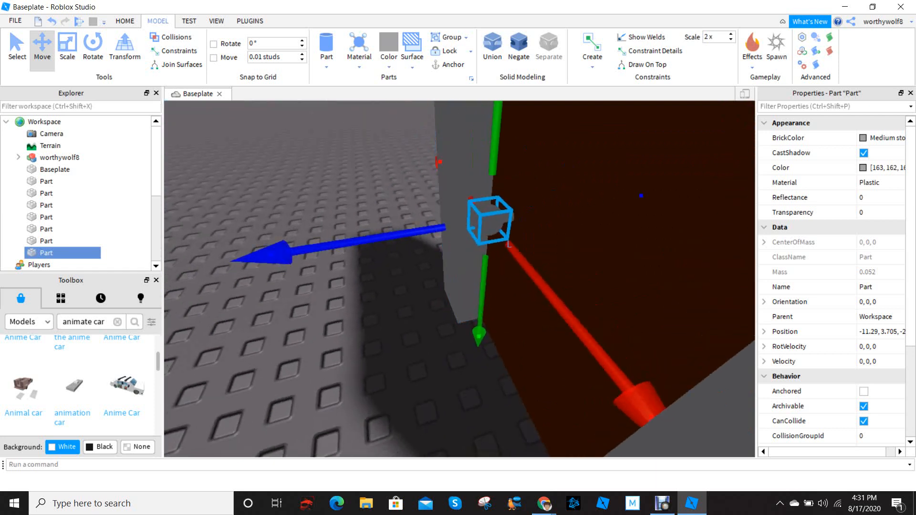
# Examine the doorknobs and the connecting cylinder from the front and back of the door
pyautogui.scroll(-4, 460, 279)
pyautogui.moveTo(460, 279); pyautogui.dragTo(487, 334, button='right')
pyautogui.scroll(4, 460, 278)
pyautogui.scroll(-4, 460, 279)
pyautogui.scroll(-3, 460, 279)
pyautogui.scroll(2, 460, 279)
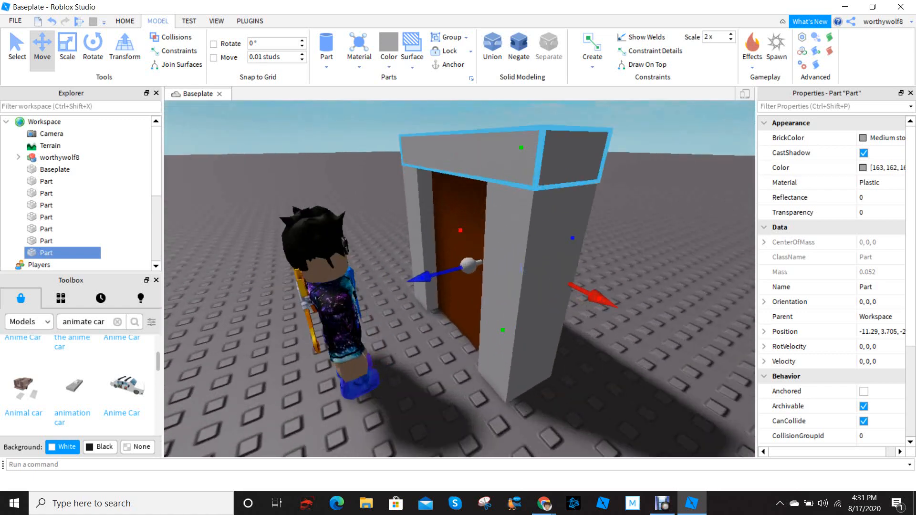
pyautogui.scroll(-4, 505, 239)
pyautogui.moveTo(506, 239); pyautogui.dragTo(563, 233, button='right')
pyautogui.click(554, 229)
pyautogui.scroll(5, 549, 229)
pyautogui.scroll(-3, 549, 229)
pyautogui.scroll(4, 506, 234)
pyautogui.scroll(1, 505, 239)
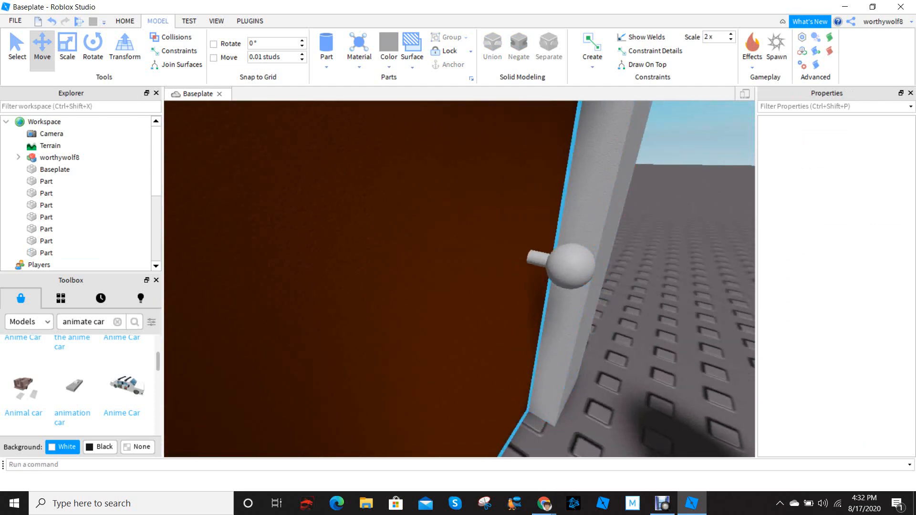
pyautogui.moveTo(540, 286); pyautogui.dragTo(334, 281, button='right')
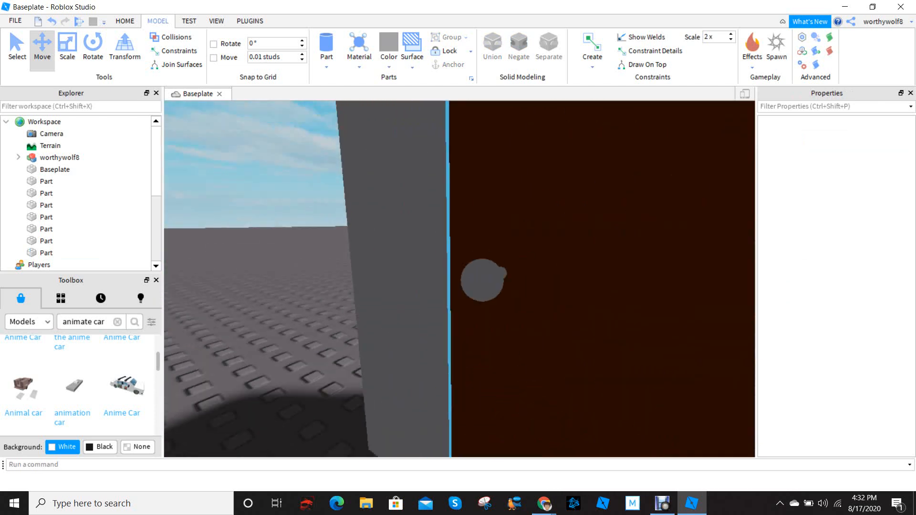
pyautogui.moveTo(477, 181); pyautogui.dragTo(291, 229, button='right')
pyautogui.scroll(1, 477, 172)
pyautogui.scroll(-2, 477, 172)
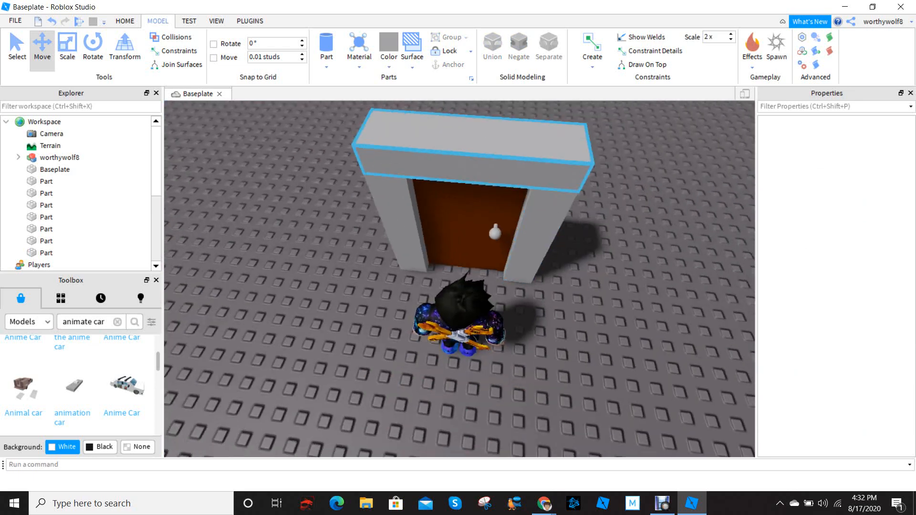
# Select all seven parts of the door together, including the frame, door and doorknob pieces
pyautogui.moveTo(477, 162); pyautogui.dragTo(306, 181, button='right')
pyautogui.scroll(-2, 458, 191)
pyautogui.scroll(-1, 458, 191)
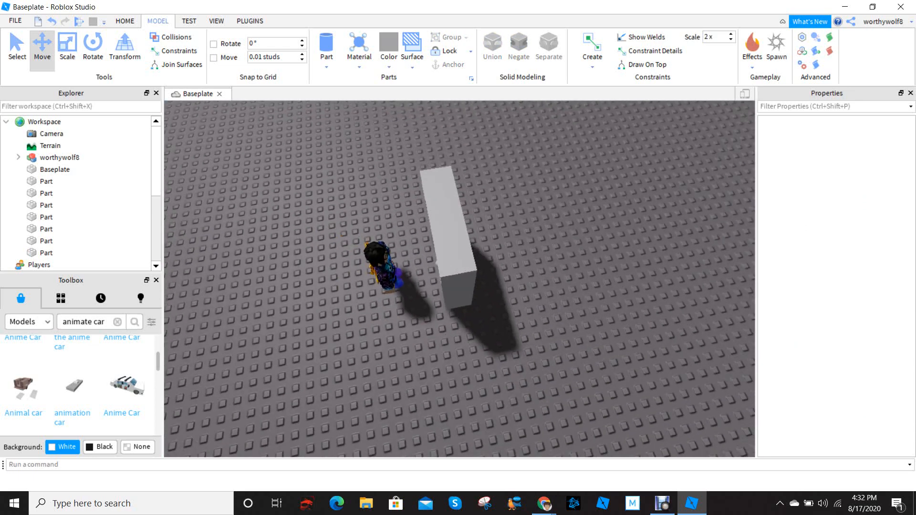
pyautogui.moveTo(446, 223); pyautogui.dragTo(542, 332)
pyautogui.moveTo(542, 332); pyautogui.dragTo(523, 329, button='right')
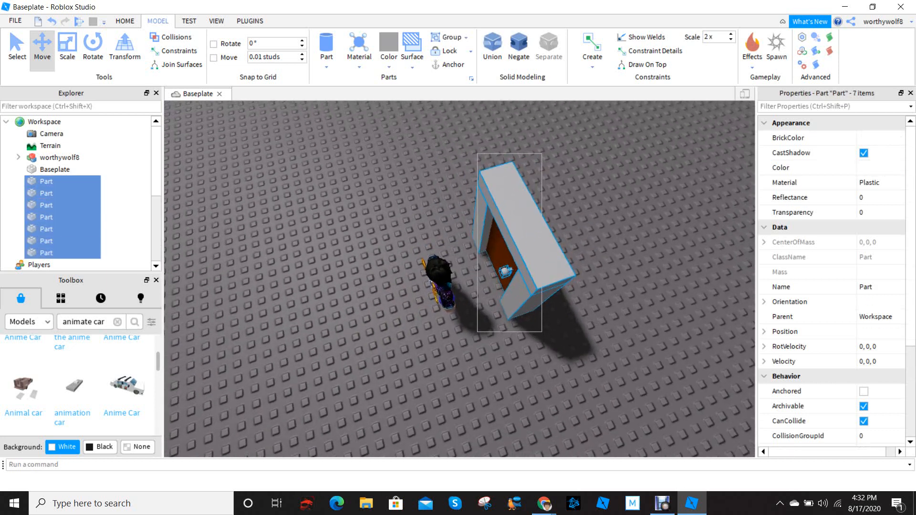
pyautogui.moveTo(541, 332); pyautogui.dragTo(542, 331)
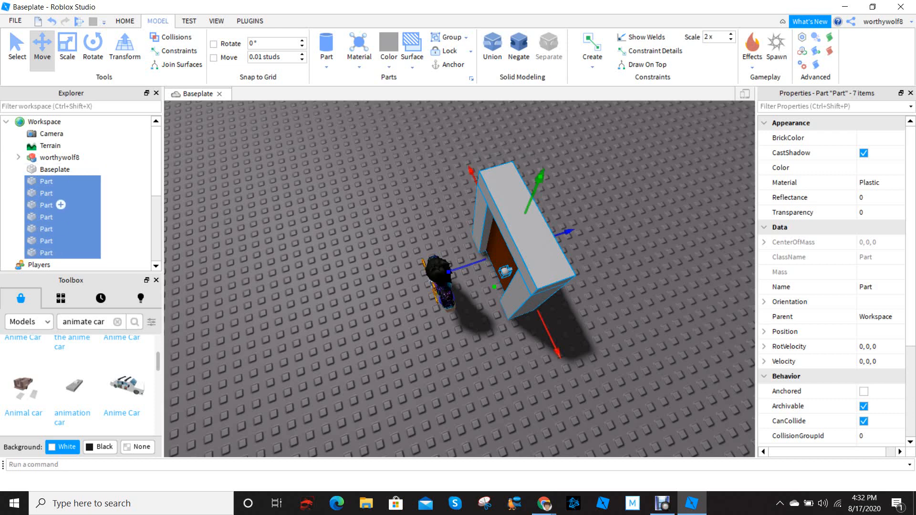
# Close the Toolbox and group the seven selected door parts into one model
pyautogui.click(156, 280)
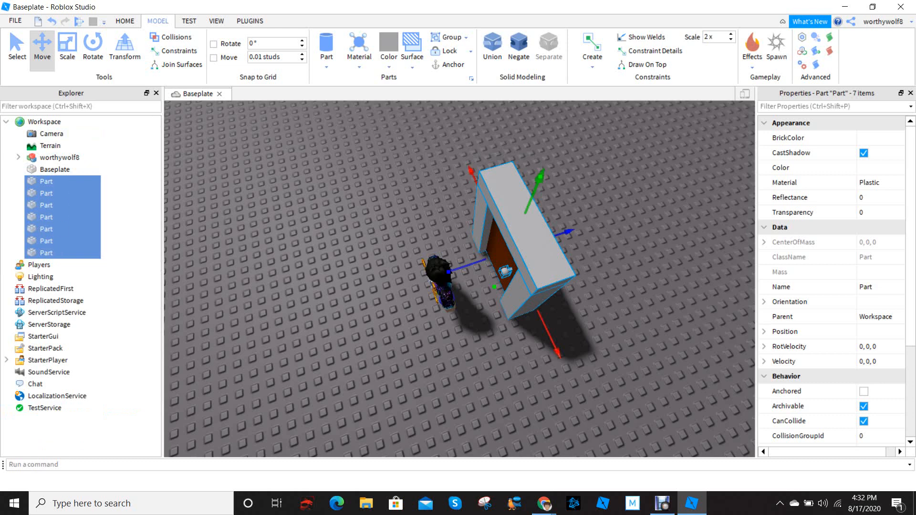
pyautogui.moveTo(477, 286); pyautogui.dragTo(541, 255, button='right')
pyautogui.scroll(3, 510, 275)
pyautogui.scroll(-3, 510, 274)
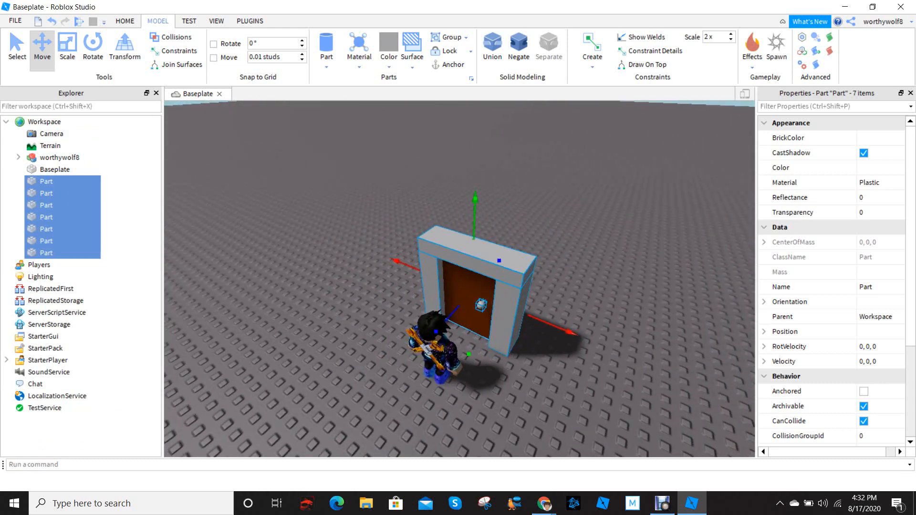
pyautogui.hotkey('ctrl', 'g')
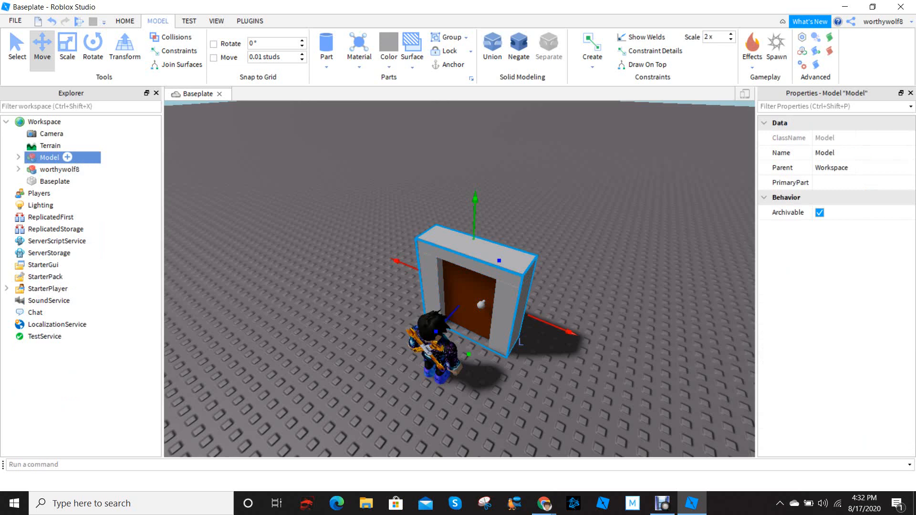
# Focus the view on the player character and examine the grouped door beside it
pyautogui.moveTo(460, 279)
pyautogui.mouseDown(button='right')
pyautogui.moveTo(447, 273)
pyautogui.moveTo(470, 287)
pyautogui.moveTo(447, 298)
pyautogui.moveTo(506, 287)
pyautogui.moveTo(478, 284)
pyautogui.mouseUp(button='right')
pyautogui.scroll(3, 460, 279)
pyautogui.scroll(-2, 460, 279)
pyautogui.scroll(-3, 459, 279)
pyautogui.scroll(3, 460, 279)
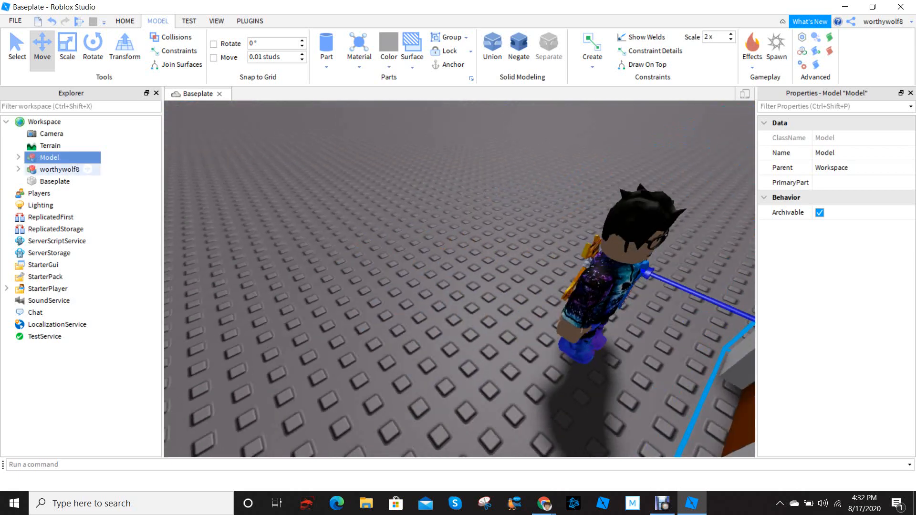
pyautogui.click(62, 181)
pyautogui.click(60, 169)
pyautogui.press('f')
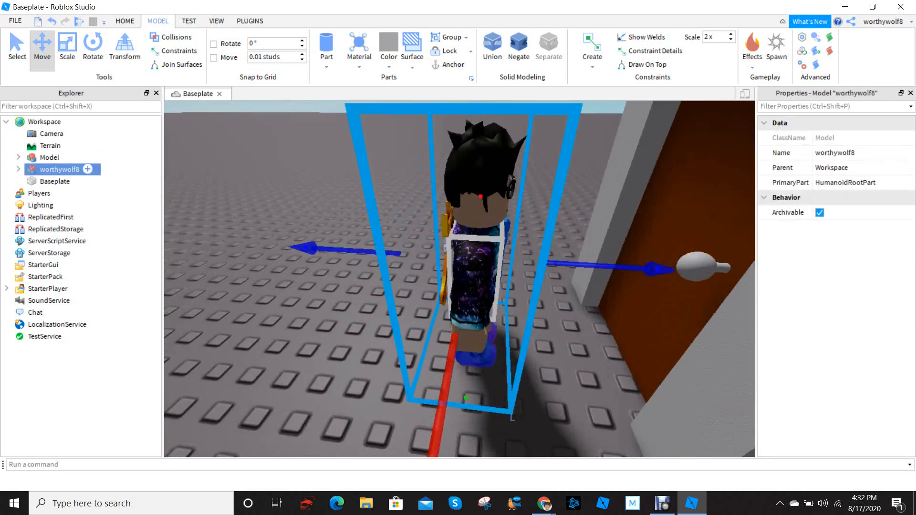
pyautogui.moveTo(461, 245); pyautogui.dragTo(456, 275, button='right')
pyautogui.scroll(3, 460, 246)
pyautogui.scroll(-3, 461, 245)
pyautogui.scroll(3, 460, 280)
pyautogui.scroll(-3, 459, 279)
pyautogui.scroll(-3, 456, 267)
pyautogui.click(435, 229)
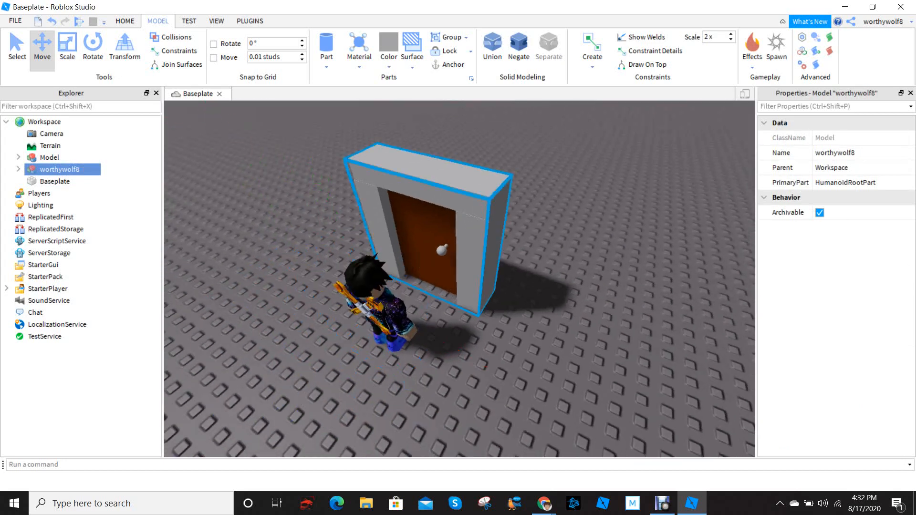
# Expand the grouped door model and select its parts individually to identify each piece
pyautogui.click(18, 158)
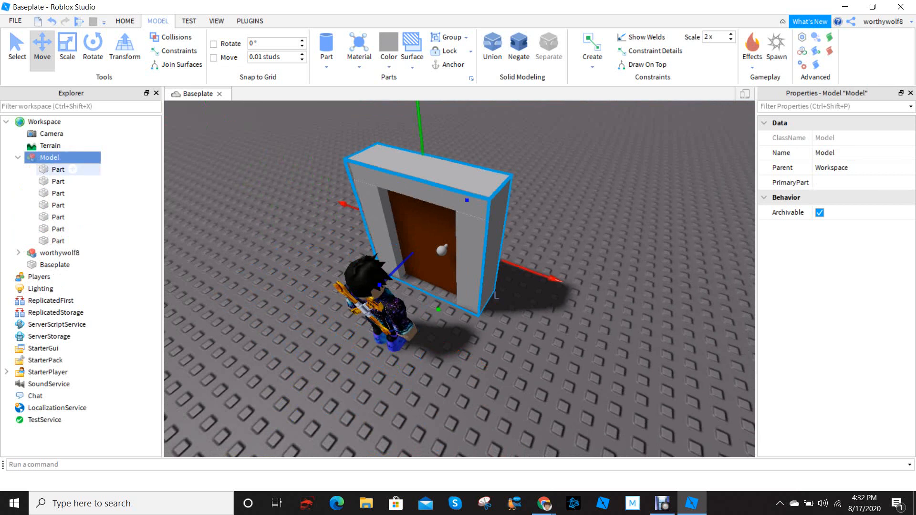
pyautogui.click(58, 169)
pyautogui.click(59, 182)
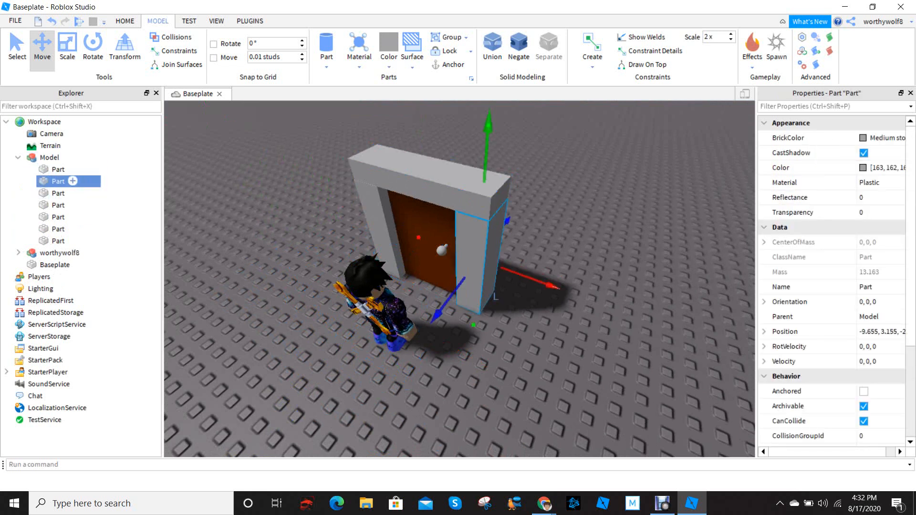
pyautogui.click(59, 193)
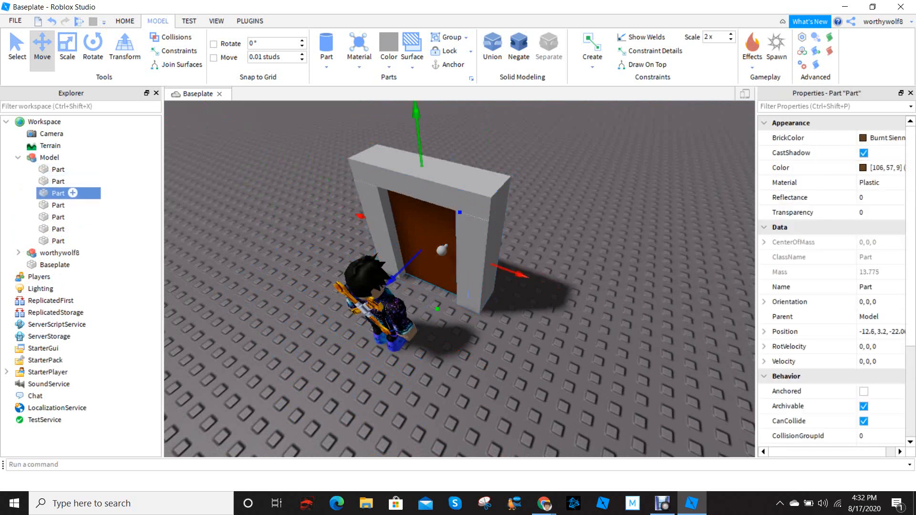
# Set the BrickColor of the door frame's right post to Dark orange
pyautogui.click(66, 182)
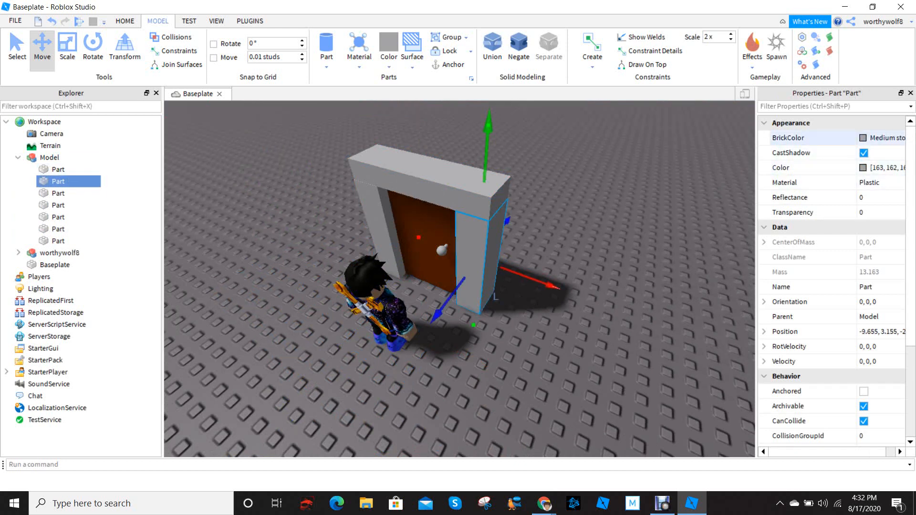
pyautogui.click(865, 138)
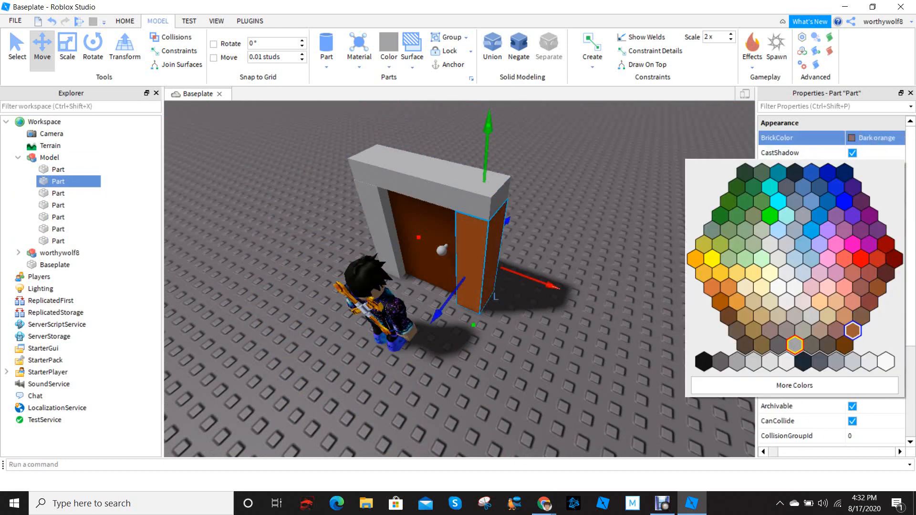
pyautogui.click(852, 330)
# Select the doorknob's front sphere inside the model and set its BrickColor to Dark orange
pyautogui.click(58, 193)
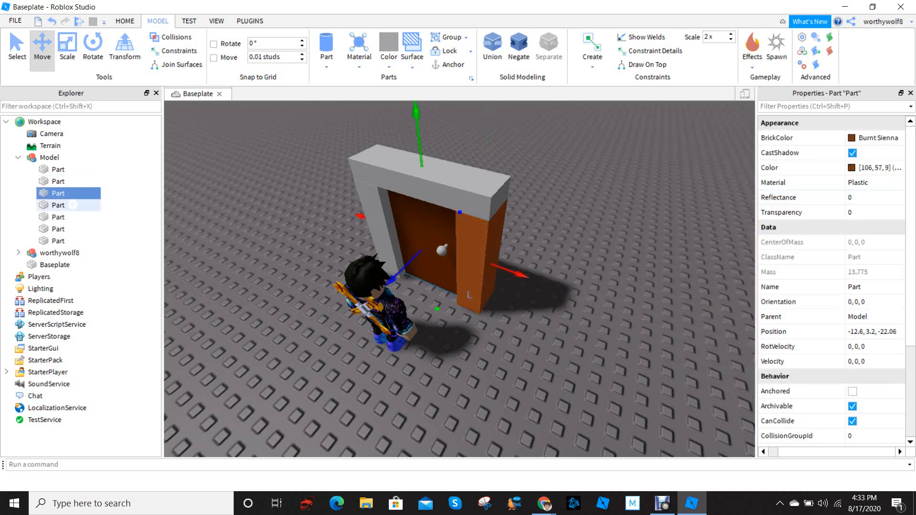
pyautogui.click(59, 205)
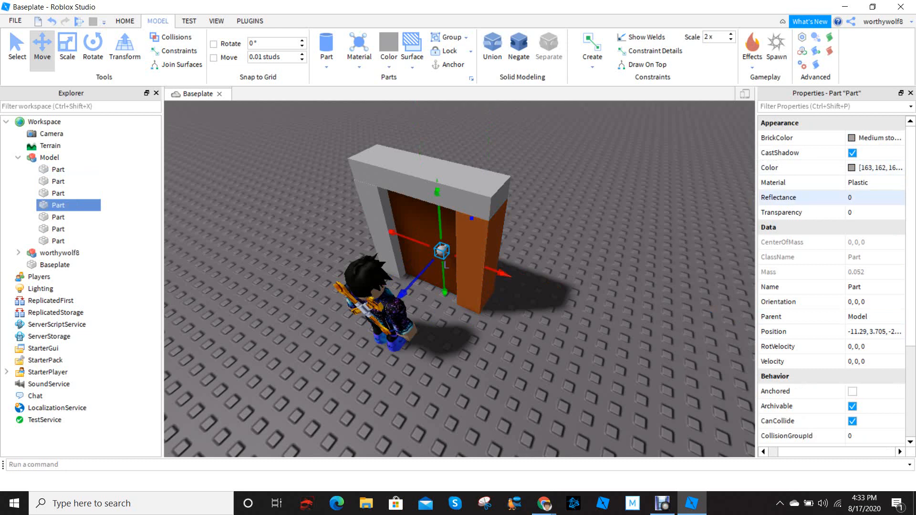
pyautogui.click(865, 198)
pyautogui.click(876, 138)
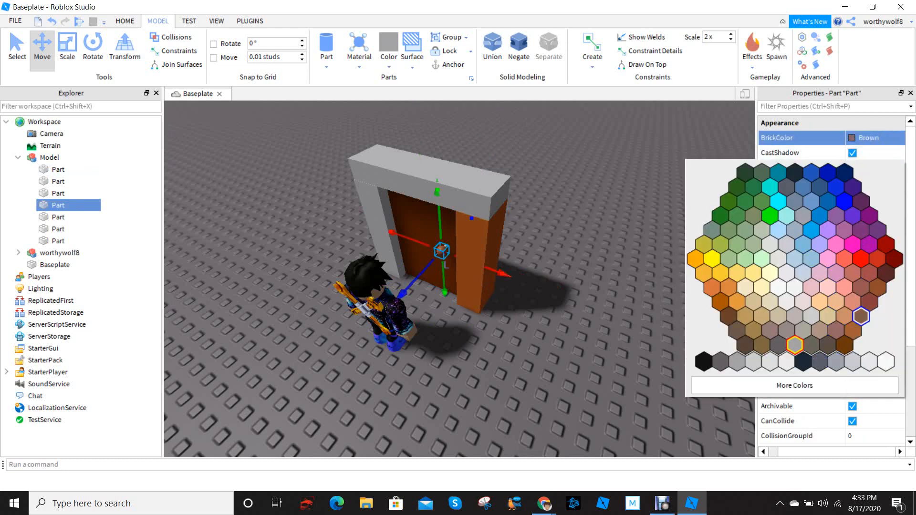
pyautogui.click(853, 331)
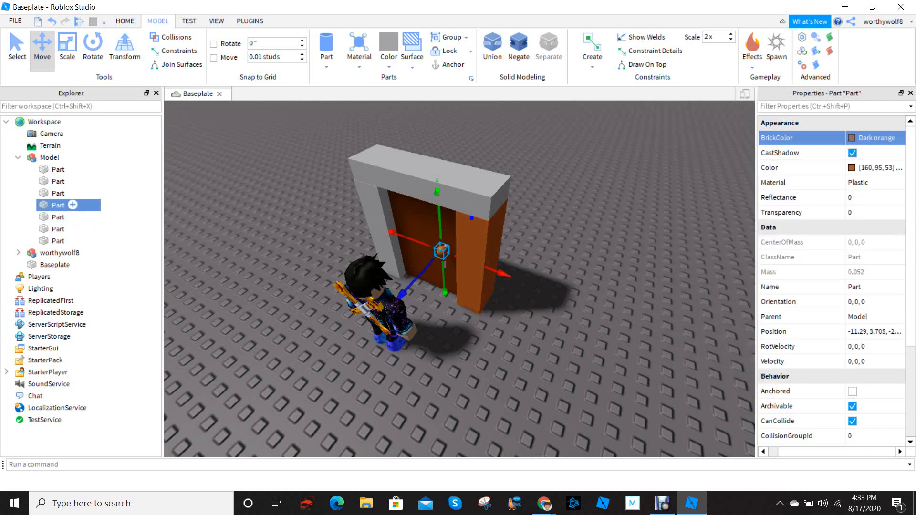
# Set the BrickColor of the door frame's left post to Dark orange
pyautogui.click(58, 217)
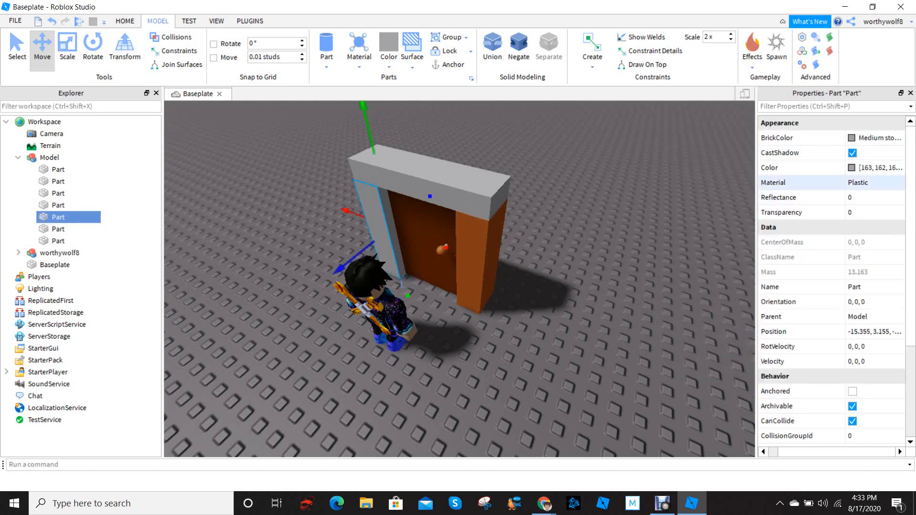
pyautogui.click(876, 137)
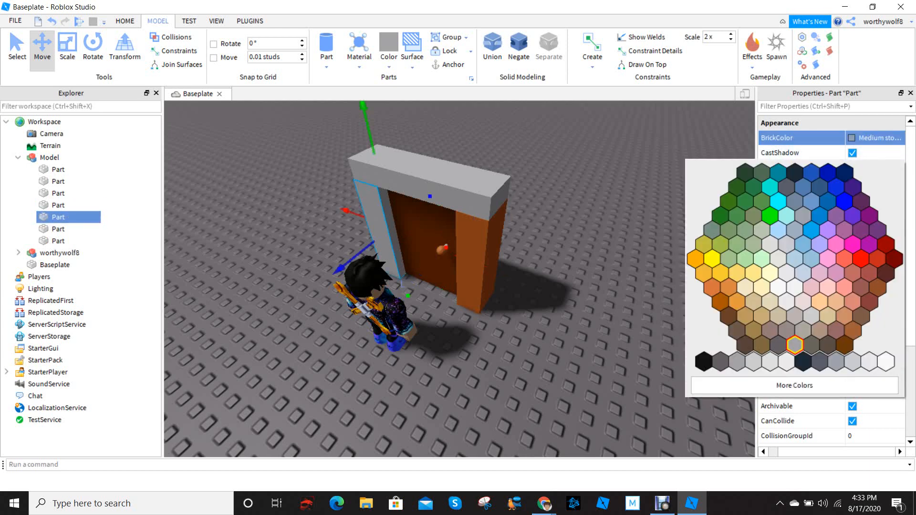
pyautogui.click(854, 330)
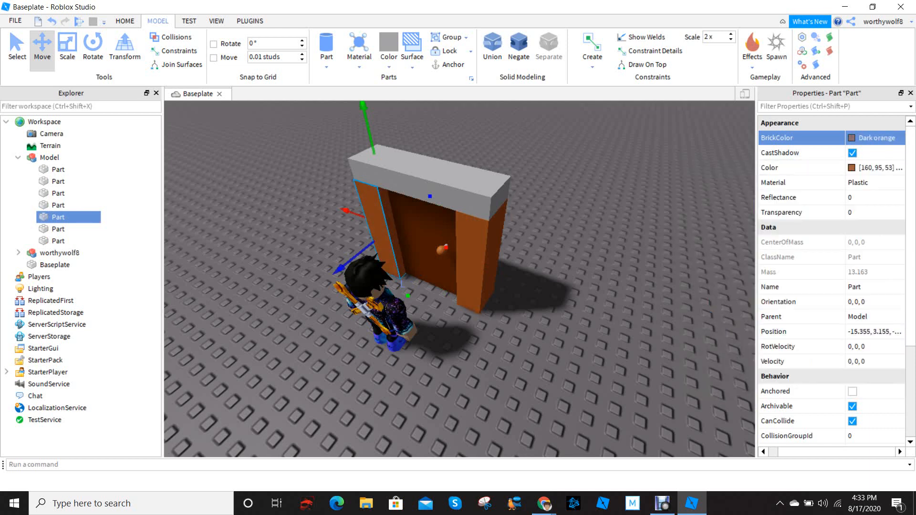
pyautogui.scroll(6, 411, 248)
pyautogui.scroll(-5, 460, 279)
pyautogui.scroll(4, 460, 279)
pyautogui.scroll(-4, 460, 279)
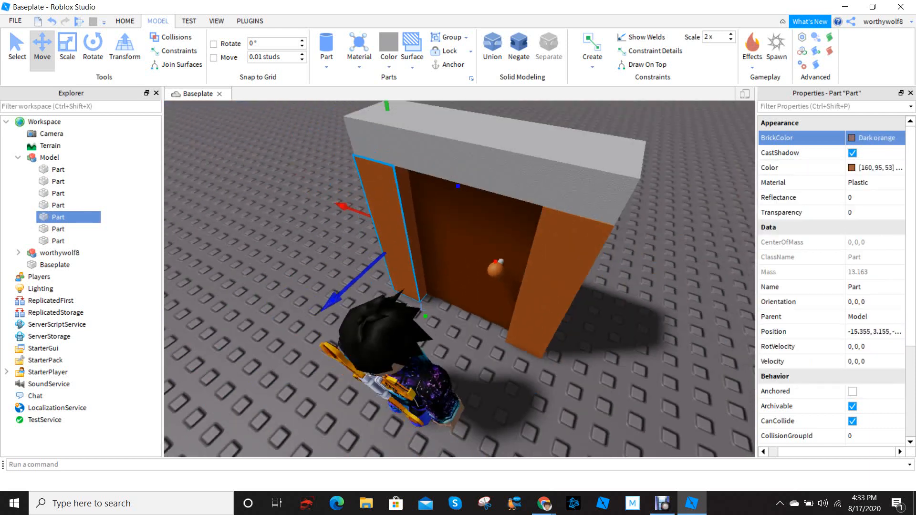
pyautogui.scroll(4, 460, 279)
pyautogui.scroll(-4, 72, 229)
# Select the doorknob's back sphere inside the model and set its BrickColor to Dark orange
pyautogui.click(72, 229)
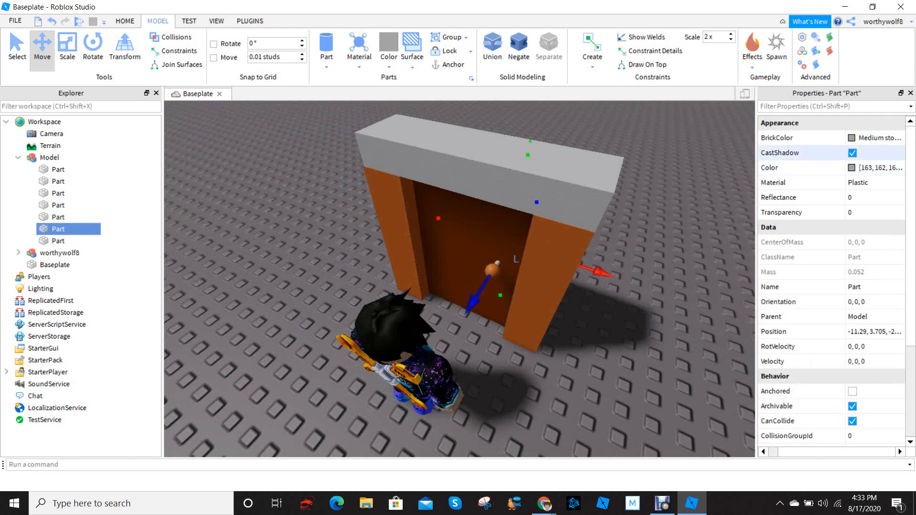
pyautogui.moveTo(539, 267); pyautogui.dragTo(391, 267, button='right')
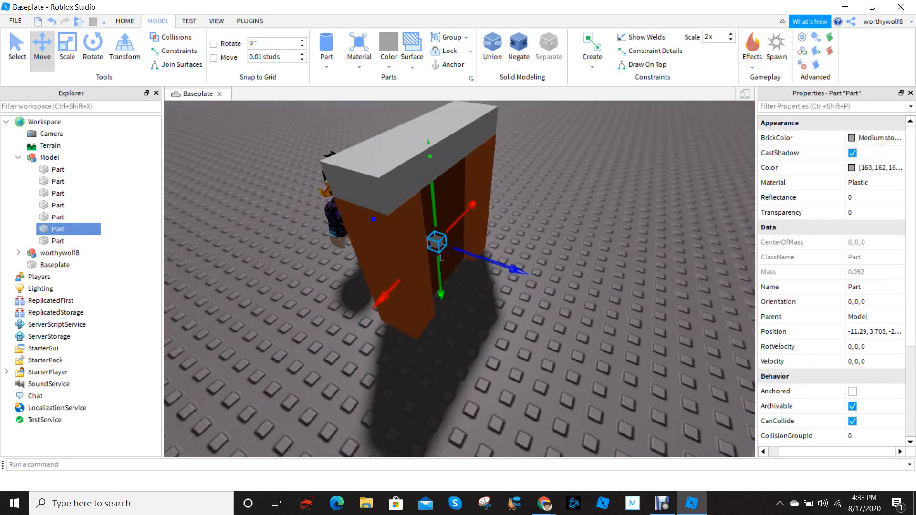
pyautogui.scroll(3, 459, 279)
pyautogui.scroll(-2, 459, 279)
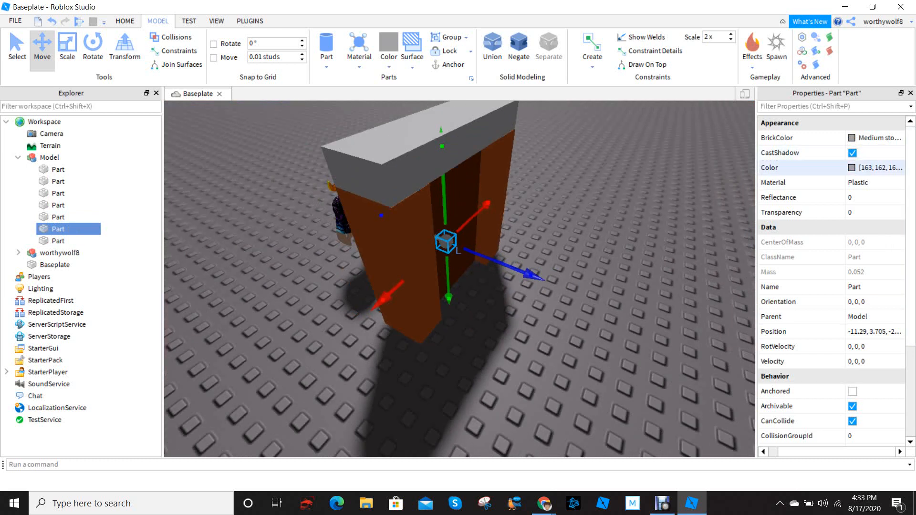
pyautogui.click(873, 138)
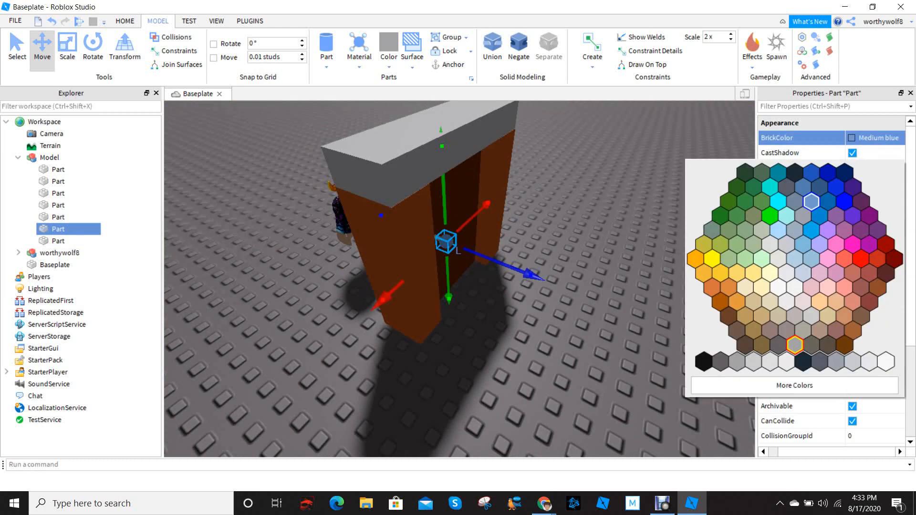
pyautogui.click(854, 330)
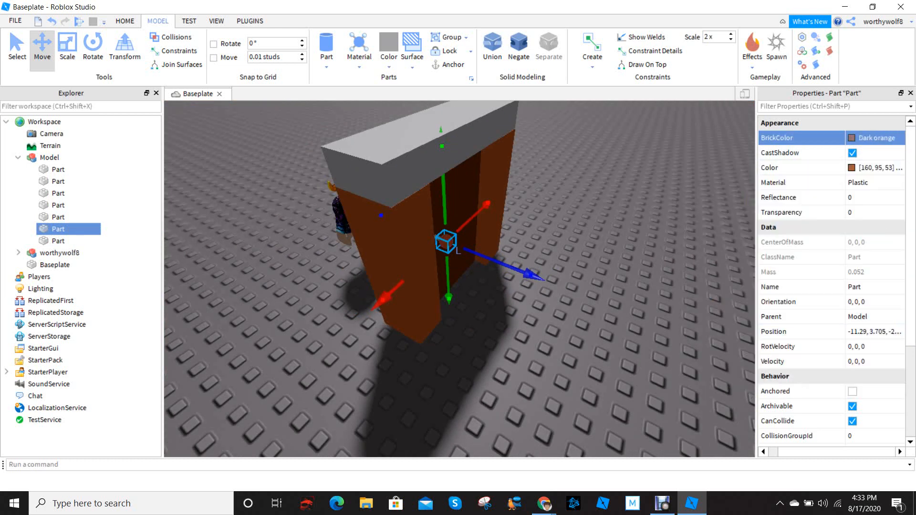
pyautogui.moveTo(564, 276); pyautogui.dragTo(505, 325, button='right')
pyautogui.press('w')
pyautogui.press('s')
pyautogui.scroll(-4, 492, 274)
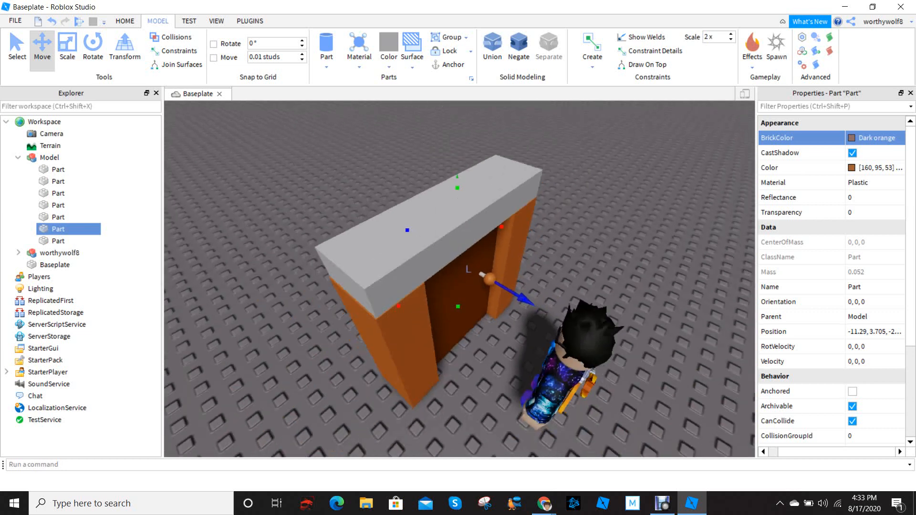
pyautogui.scroll(3, 492, 274)
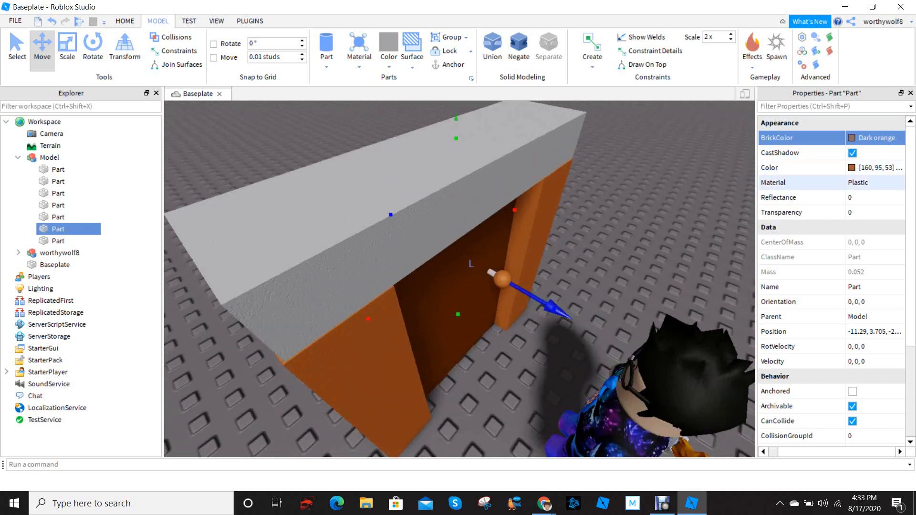
# Find the frame's top beam among the model's parts and set its BrickColor to Dark orange
pyautogui.click(58, 216)
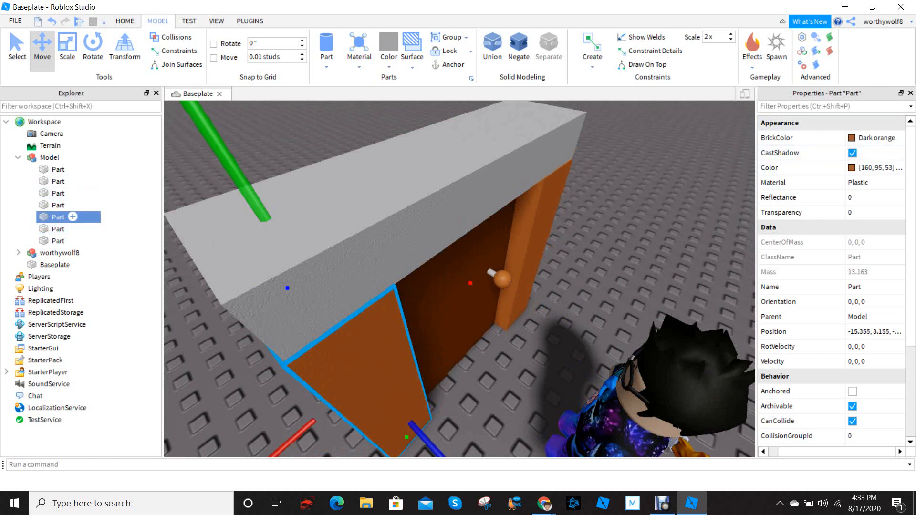
pyautogui.click(72, 229)
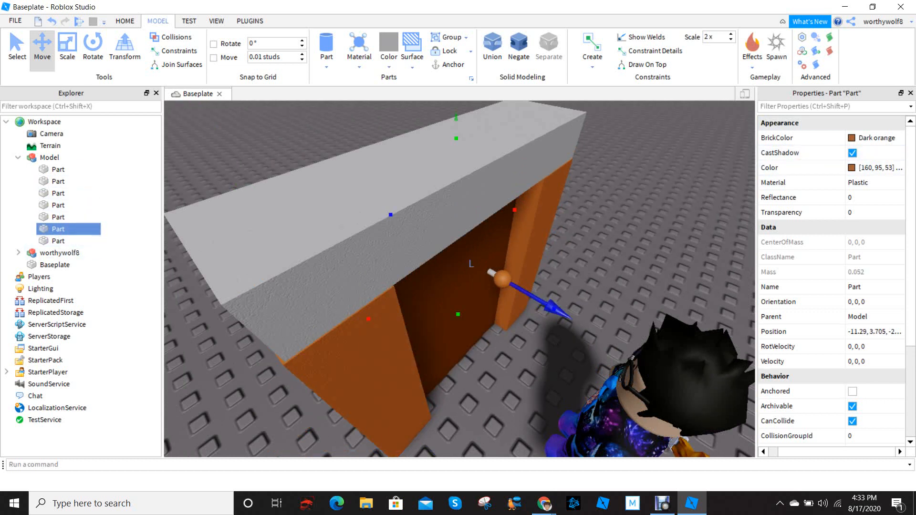
pyautogui.scroll(3, 472, 264)
pyautogui.moveTo(460, 279); pyautogui.dragTo(472, 296, button='right')
pyautogui.scroll(-3, 473, 296)
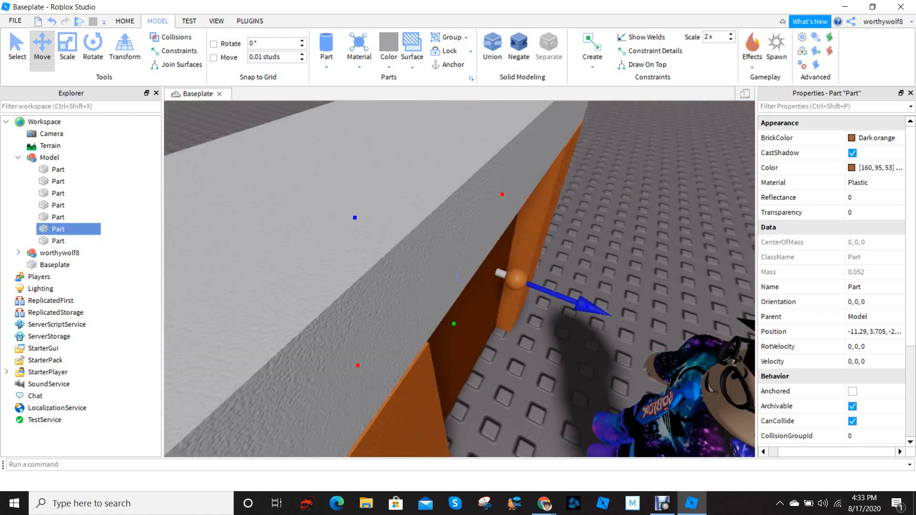
pyautogui.scroll(-4, 457, 278)
pyautogui.click(72, 242)
pyautogui.moveTo(429, 267); pyautogui.dragTo(455, 217, button='right')
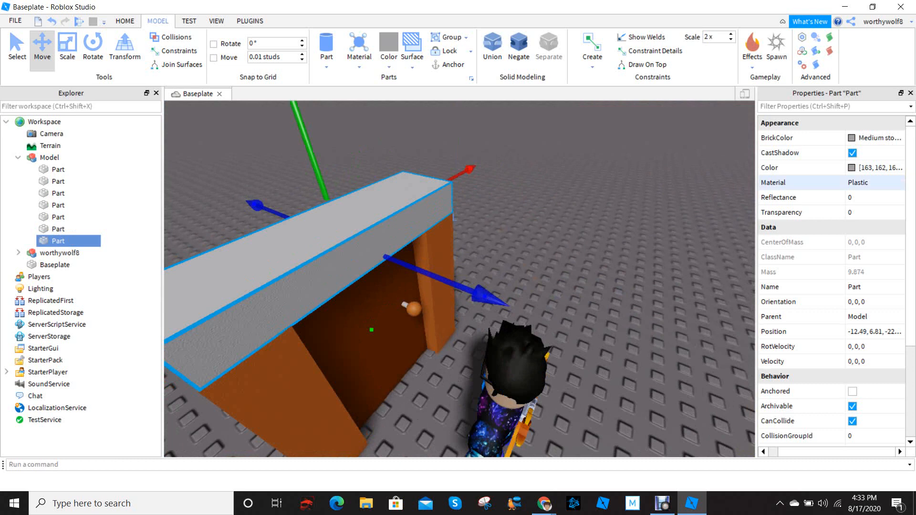
pyautogui.click(859, 138)
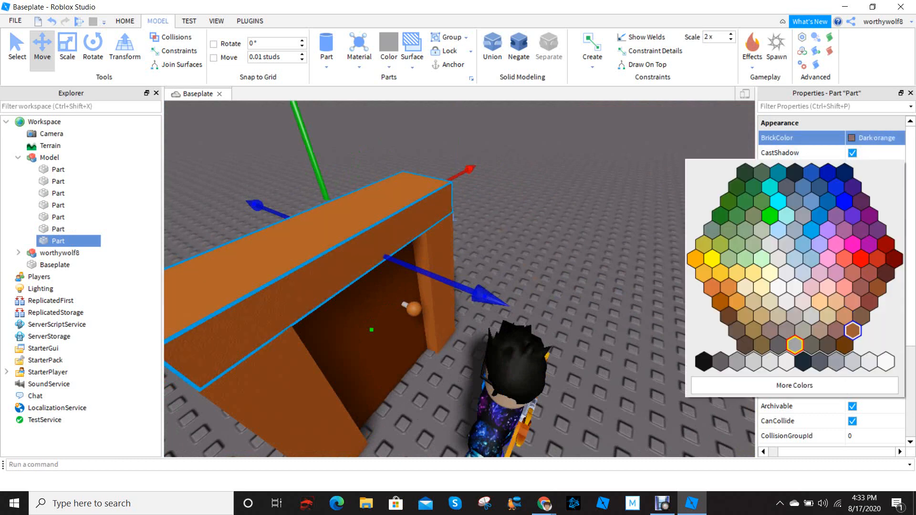
pyautogui.click(853, 331)
# Find the small shaft joining the two doorknob spheres and set its BrickColor to Dark orange
pyautogui.moveTo(668, 305); pyautogui.dragTo(637, 309, button='right')
pyautogui.scroll(4, 458, 279)
pyautogui.click(457, 278)
pyautogui.scroll(-6, 458, 279)
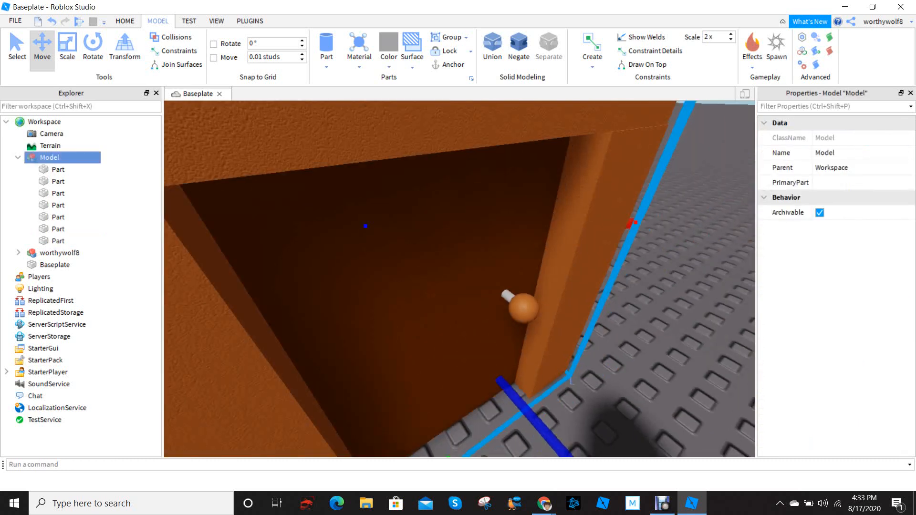
pyautogui.click(58, 170)
pyautogui.click(58, 193)
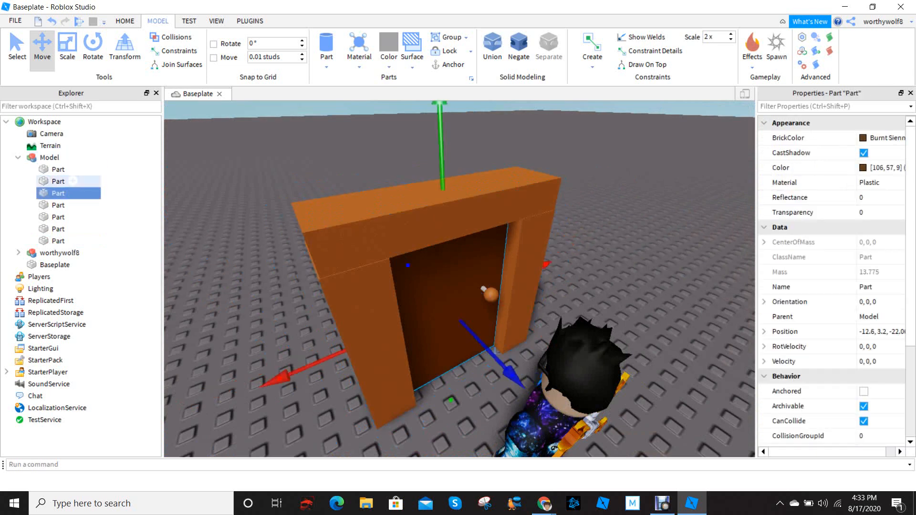
pyautogui.click(58, 169)
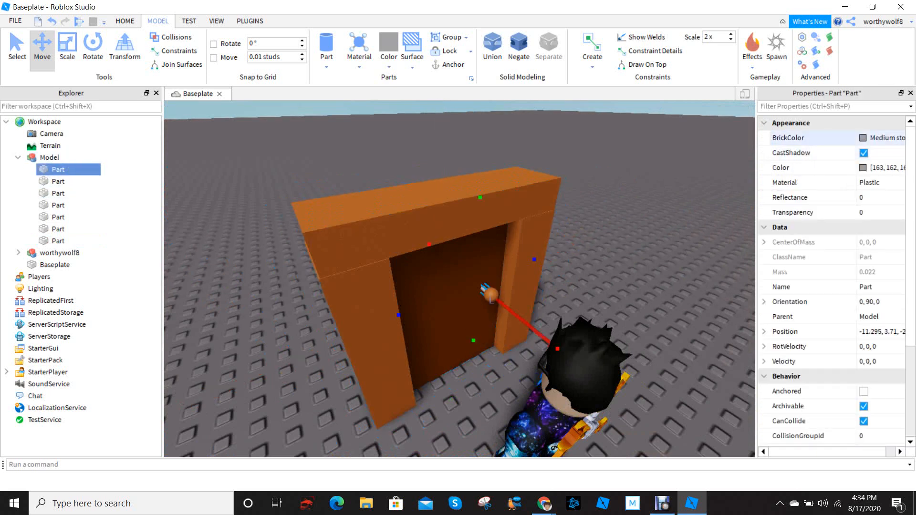
pyautogui.click(883, 138)
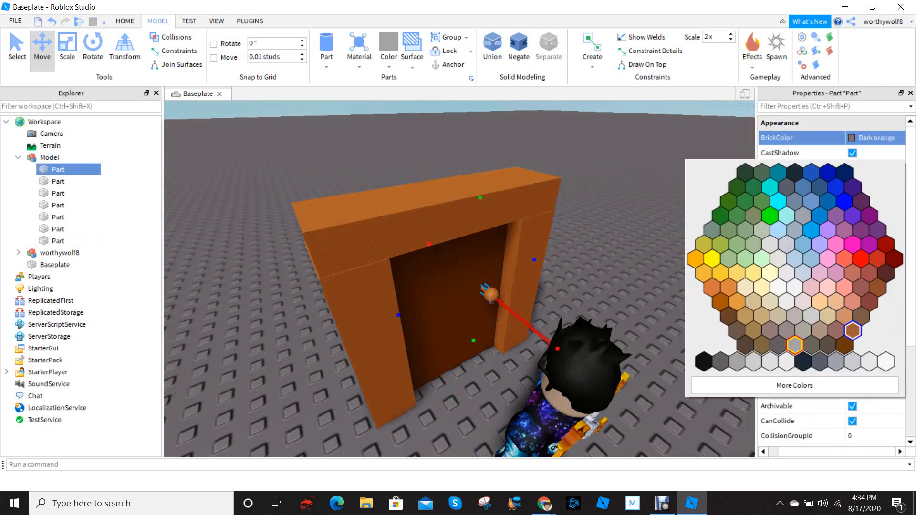
pyautogui.click(853, 330)
# Examine the recoloured door from several angles and distances
pyautogui.moveTo(572, 286); pyautogui.dragTo(518, 306, button='right')
pyautogui.scroll(-3, 558, 265)
pyautogui.scroll(2, 554, 289)
pyautogui.scroll(-2, 554, 289)
pyautogui.scroll(3, 522, 293)
pyautogui.scroll(-3, 539, 282)
pyautogui.scroll(2, 501, 286)
pyautogui.scroll(-2, 520, 272)
pyautogui.scroll(-3, 518, 305)
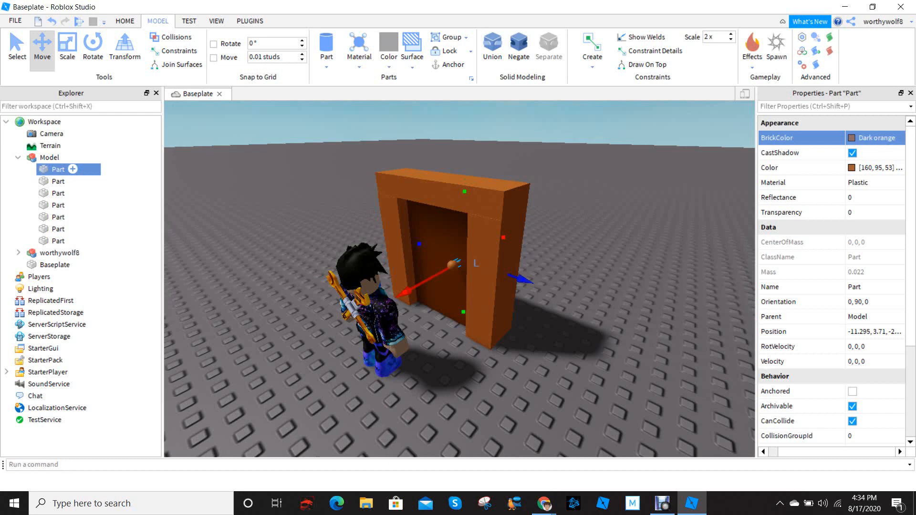
# Select all seven parts inside the door model and turn off their CastShadow property
pyautogui.keyDown('shift'); pyautogui.click(58, 241); pyautogui.keyUp('shift')
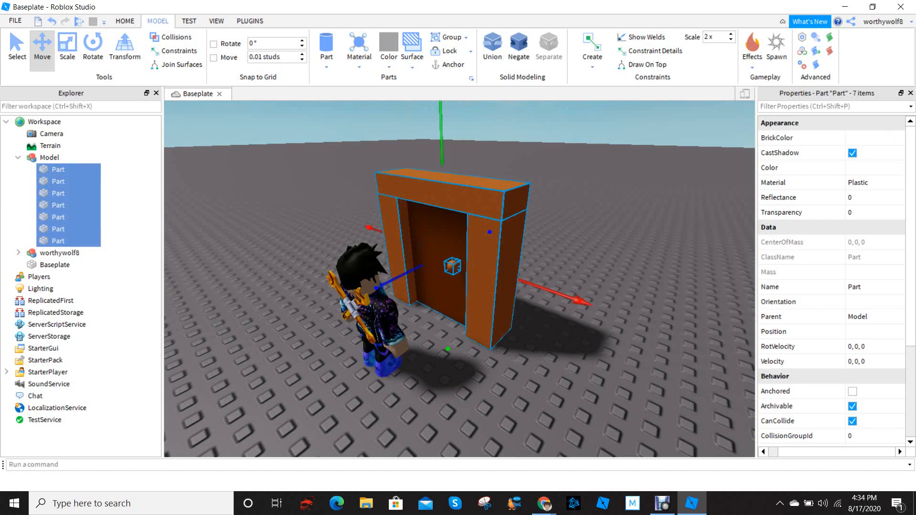
pyautogui.moveTo(458, 279); pyautogui.dragTo(449, 320, button='right')
pyautogui.press('w')
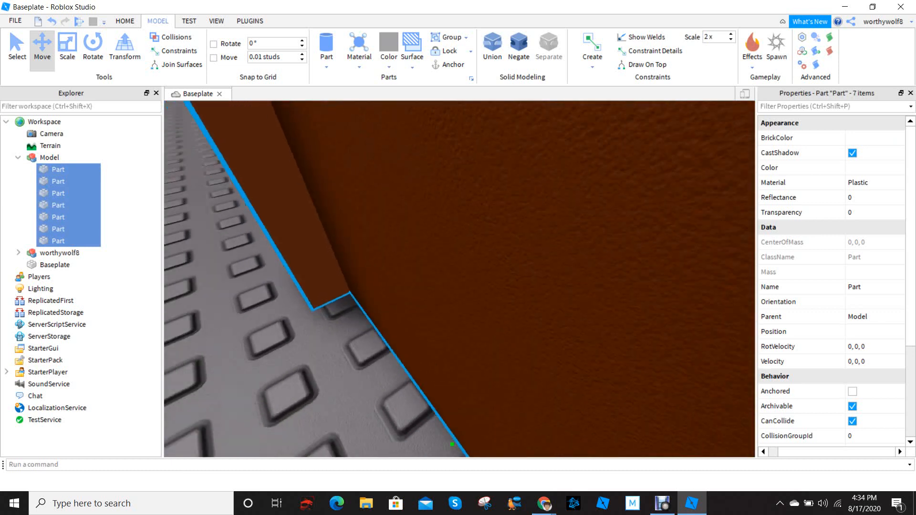
pyautogui.press('s')
pyautogui.moveTo(453, 281); pyautogui.dragTo(485, 255, button='right')
pyautogui.press('s')
pyautogui.press('w')
pyautogui.press('s')
pyautogui.press('w')
pyautogui.press('s')
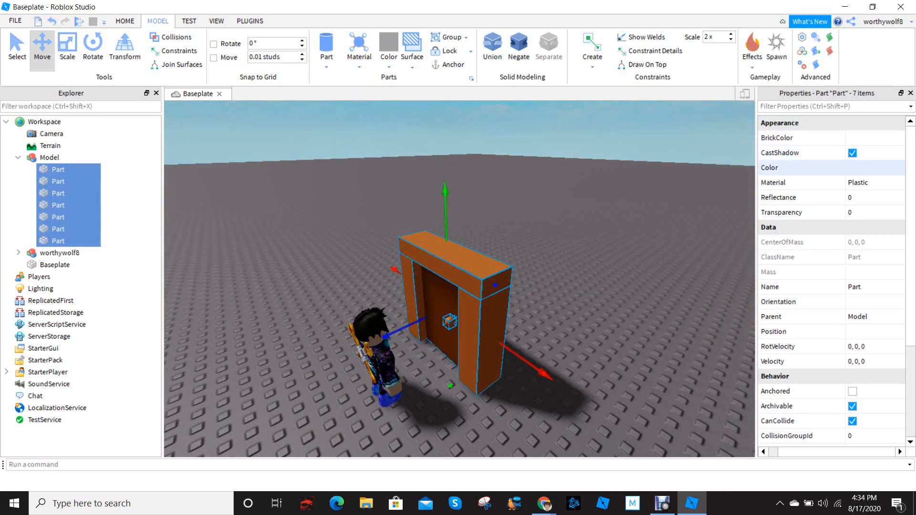
pyautogui.click(853, 153)
# Inspect the ground around the door to compare its shadow with the character's
pyautogui.press('d')
pyautogui.moveTo(539, 267)
pyautogui.mouseDown(button='right')
pyautogui.moveTo(477, 265)
pyautogui.moveTo(392, 296)
pyautogui.moveTo(429, 263)
pyautogui.moveTo(568, 248)
pyautogui.moveTo(413, 279)
pyautogui.moveTo(425, 260)
pyautogui.moveTo(491, 257)
pyautogui.moveTo(518, 279)
pyautogui.moveTo(539, 267)
pyautogui.mouseUp(button='right')
pyautogui.press('w')
pyautogui.press('a')
pyautogui.press('d')
pyautogui.press('s')
pyautogui.press('a')
pyautogui.press('s')
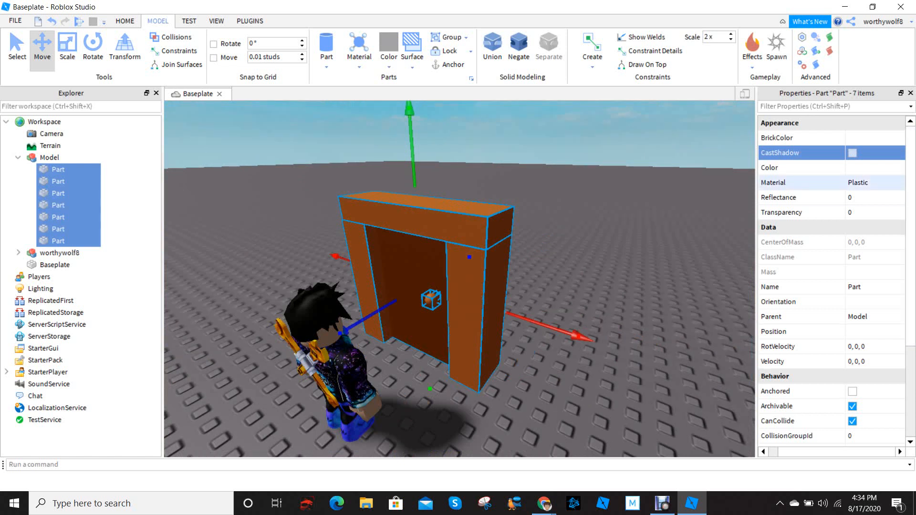
# Try WoodPlanks as the Material of the seven selected door parts
pyautogui.click(868, 183)
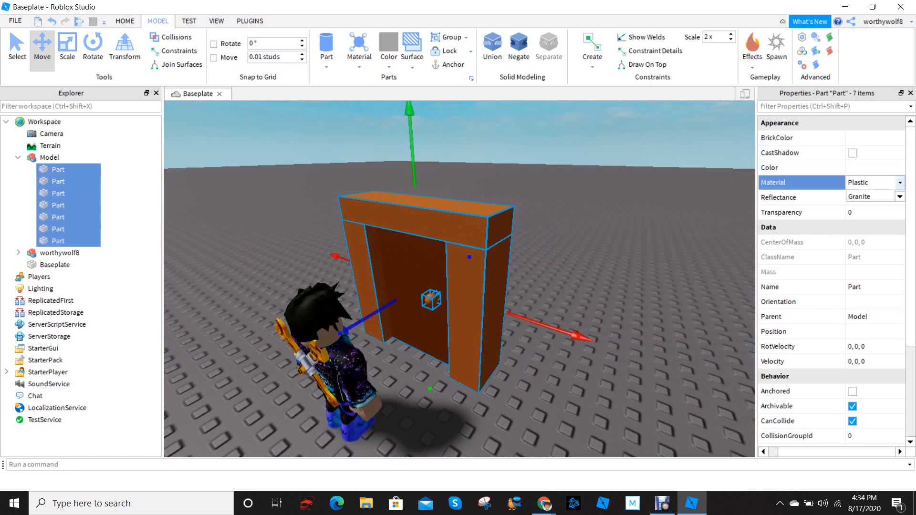
pyautogui.scroll(-2, 869, 215)
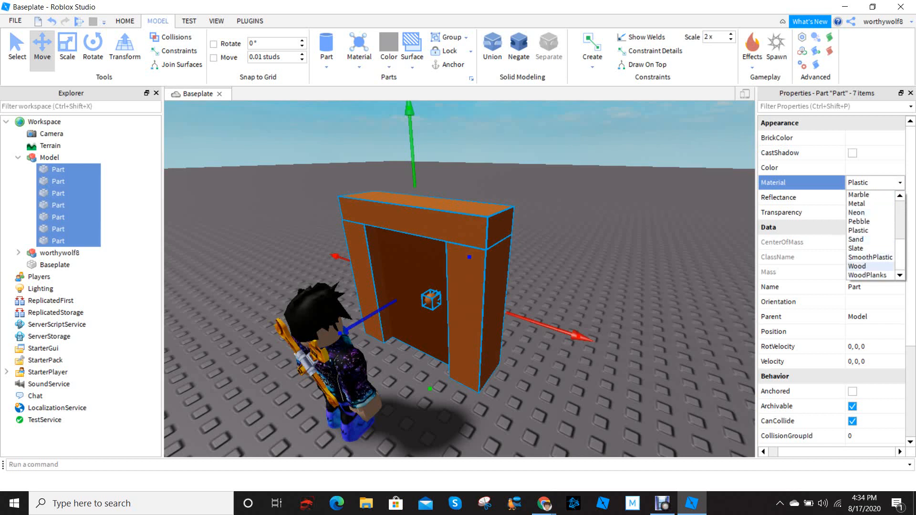
pyautogui.click(867, 274)
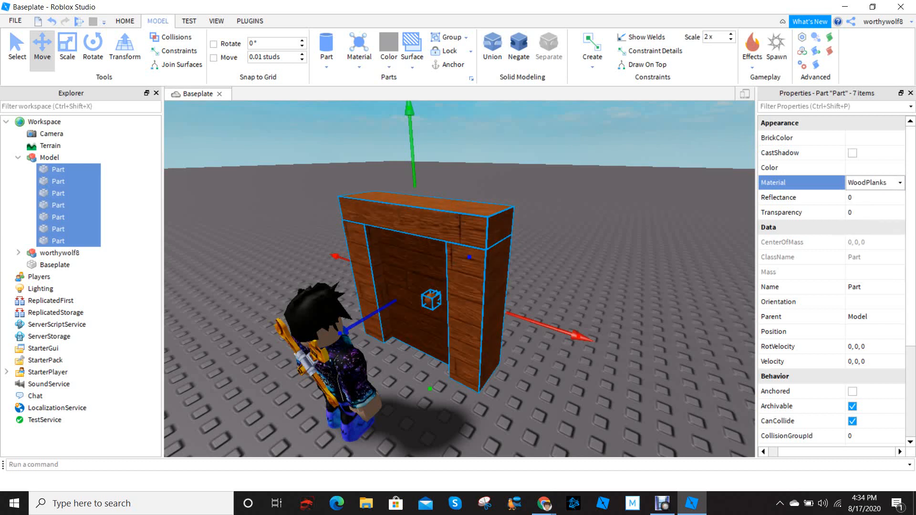
# Set the Material of all seven door parts to Wood and clear the selection
pyautogui.click(900, 183)
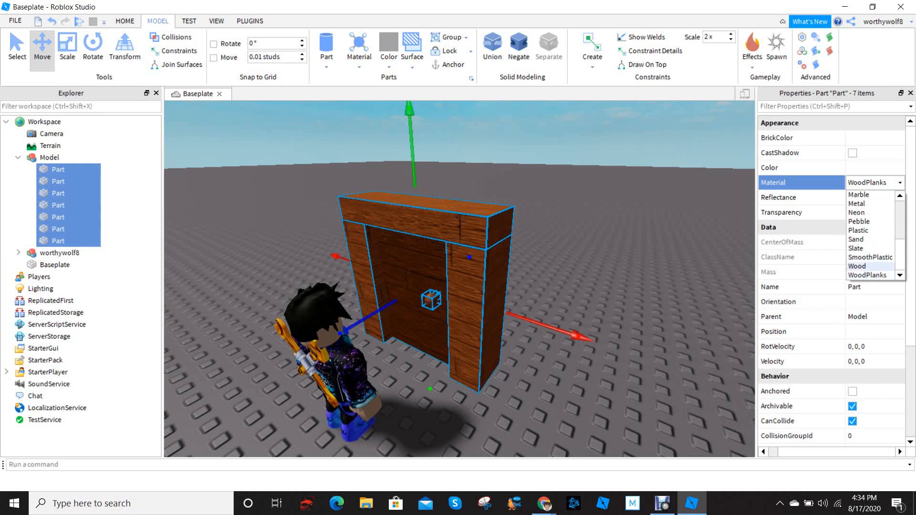
pyautogui.click(857, 266)
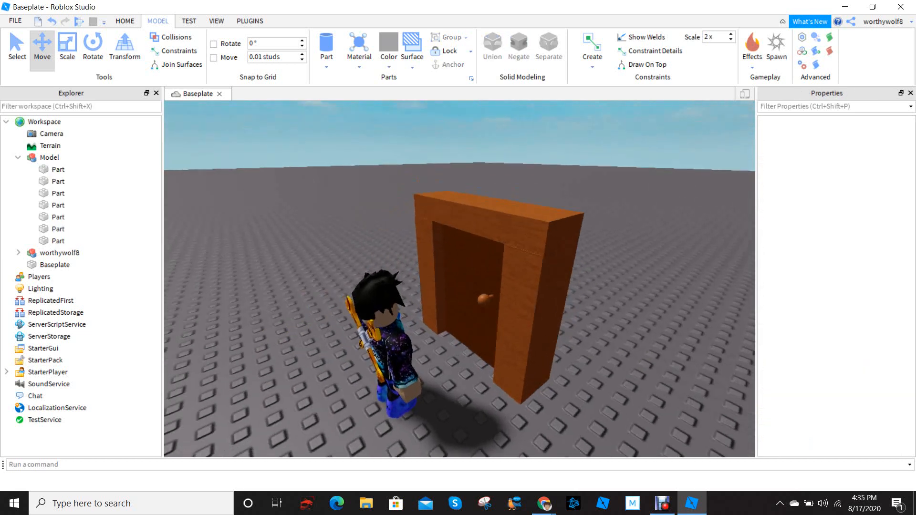
pyautogui.scroll(5, 459, 279)
pyautogui.scroll(4, 460, 279)
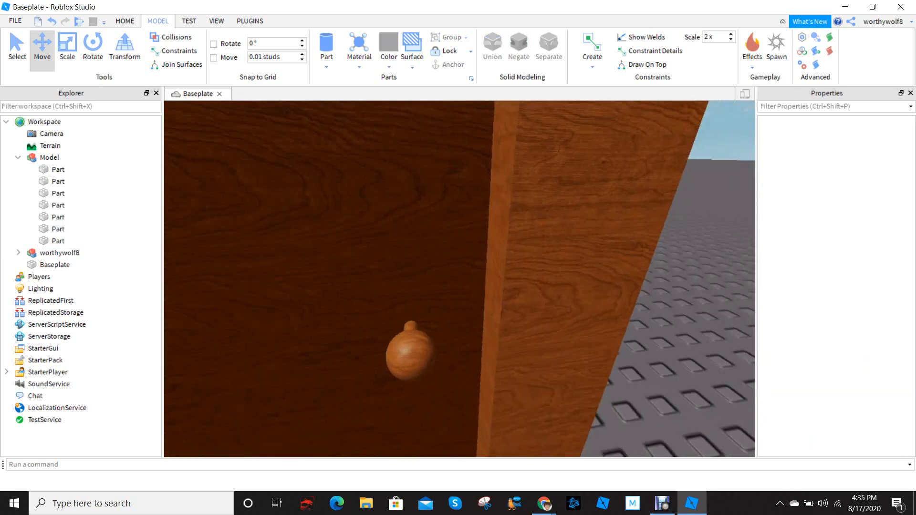
# Examine the wooden door's grain, frame and knob up close and from a distance beside the character
pyautogui.scroll(-5, 459, 280)
pyautogui.scroll(4, 459, 279)
pyautogui.scroll(-5, 459, 279)
pyautogui.scroll(4, 460, 279)
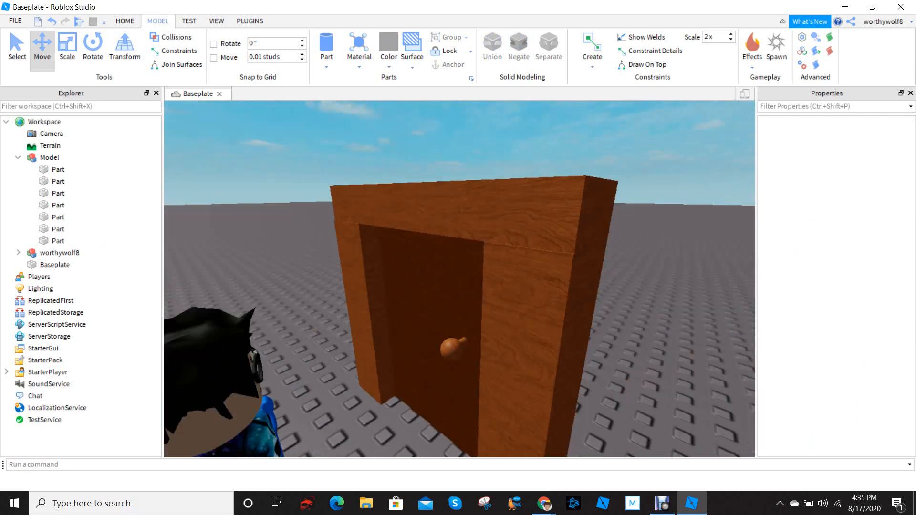
pyautogui.scroll(-3, 460, 279)
pyautogui.scroll(3, 459, 280)
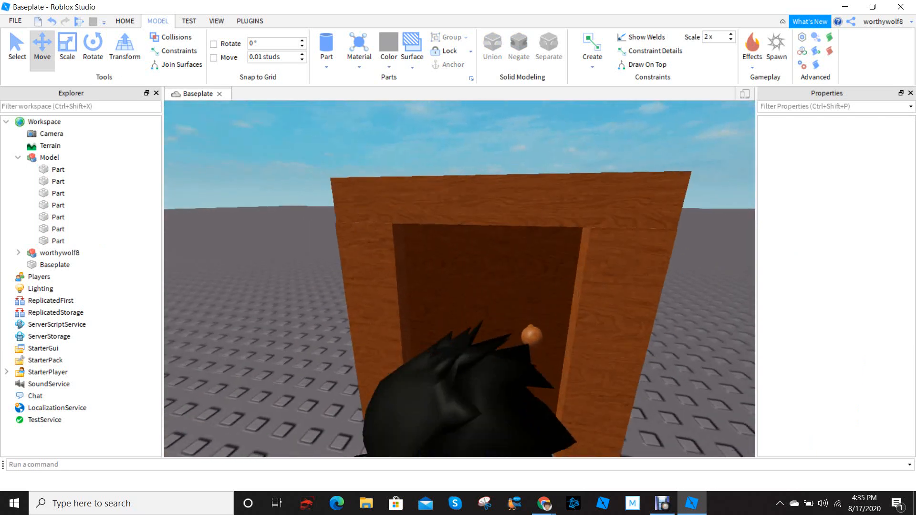
pyautogui.scroll(-3, 460, 279)
pyautogui.moveTo(460, 279); pyautogui.dragTo(396, 315, button='right')
pyautogui.scroll(-3, 460, 279)
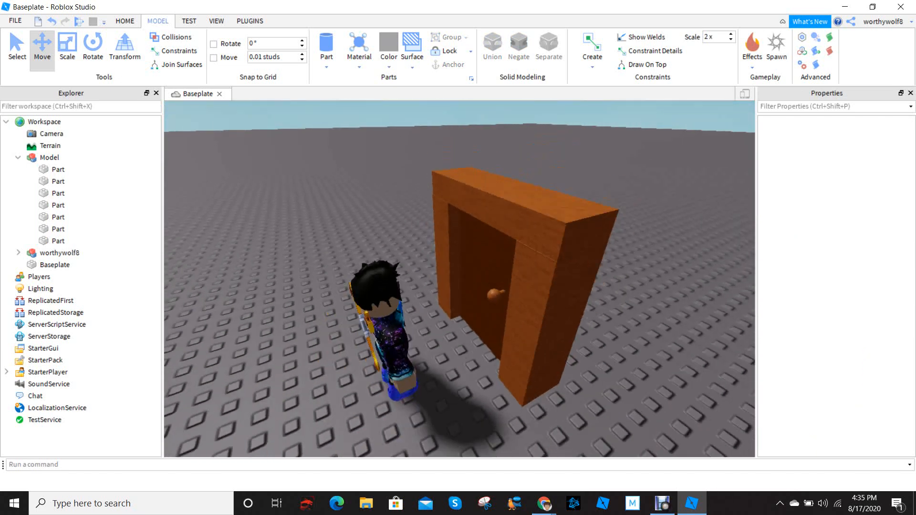
pyautogui.moveTo(460, 279); pyautogui.dragTo(406, 303, button='right')
pyautogui.scroll(-3, 459, 279)
pyautogui.scroll(3, 460, 279)
pyautogui.scroll(5, 459, 280)
pyautogui.scroll(-4, 460, 279)
pyautogui.scroll(-3, 459, 279)
pyautogui.scroll(-2, 405, 303)
pyautogui.moveTo(418, 279); pyautogui.dragTo(445, 293)
pyautogui.press('s')
pyautogui.press('a')
pyautogui.scroll(4, 459, 279)
pyautogui.moveTo(459, 279); pyautogui.dragTo(477, 222, button='right')
pyautogui.scroll(3, 459, 279)
pyautogui.scroll(-3, 459, 279)
pyautogui.scroll(4, 459, 279)
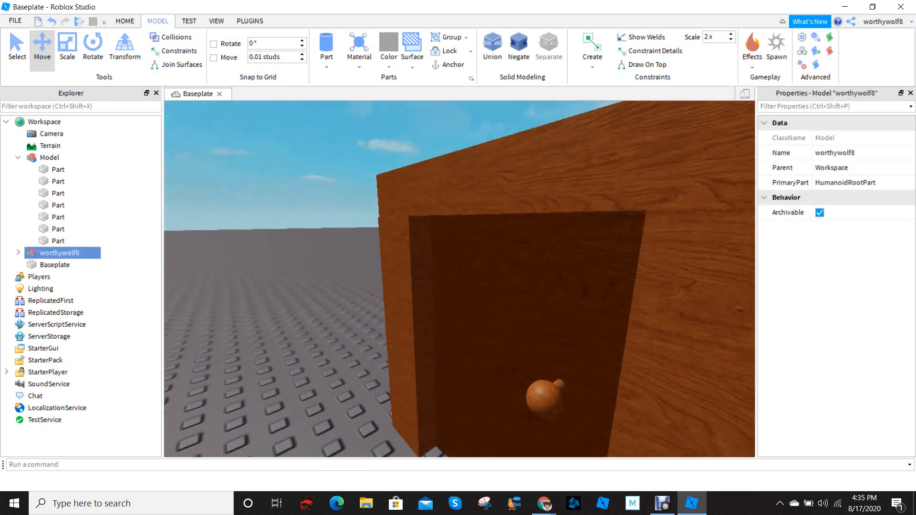
# Clear the character selection and examine the wooden door from a distance and up close
pyautogui.scroll(-5, 459, 279)
pyautogui.moveTo(459, 279); pyautogui.dragTo(515, 258, button='right')
pyautogui.scroll(5, 459, 279)
pyautogui.press('s')
pyautogui.press('a')
pyautogui.moveTo(616, 215); pyautogui.dragTo(445, 397)
pyautogui.click(391, 372)
pyautogui.moveTo(392, 373); pyautogui.dragTo(393, 391, button='right')
pyautogui.press('s')
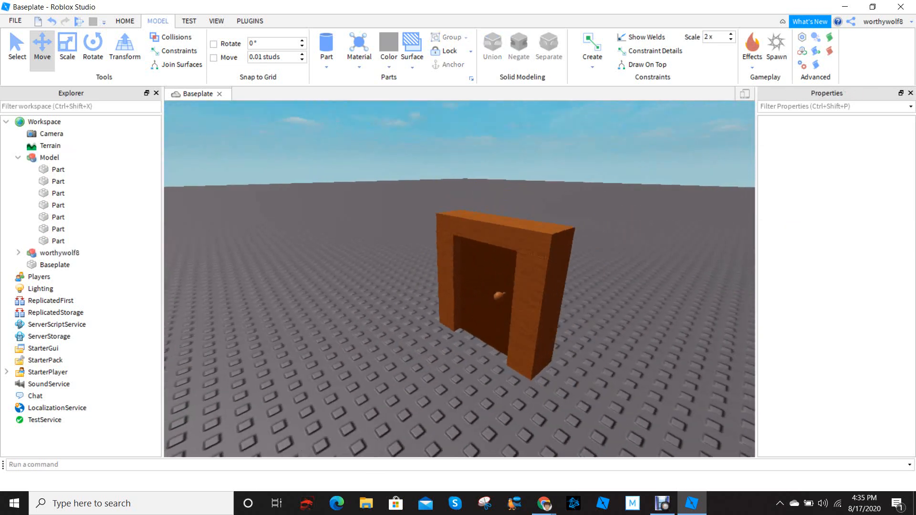
pyautogui.press('w')
pyautogui.press('d')
pyautogui.press('a')
# Rename the door's model as WoodenDoor and clear the selection
pyautogui.doubleClick(50, 157)
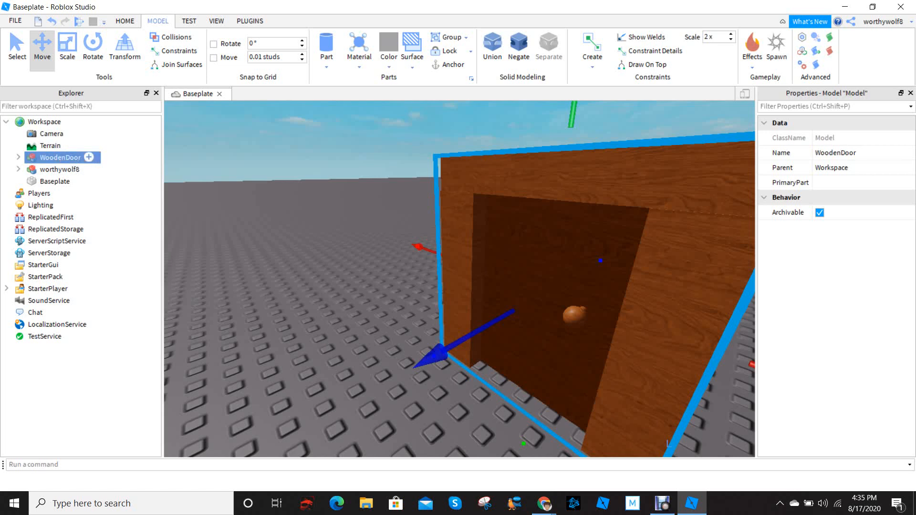
pyautogui.click(334, 229)
# View the whole door from above, select the WoodenDoor model to check its grouping, and deselect it
pyautogui.moveTo(334, 229); pyautogui.dragTo(330, 250, button='right')
pyautogui.press('s')
pyautogui.press('w')
pyautogui.press('s')
pyautogui.press('a')
pyautogui.press('s')
pyautogui.press('w')
pyautogui.press('s')
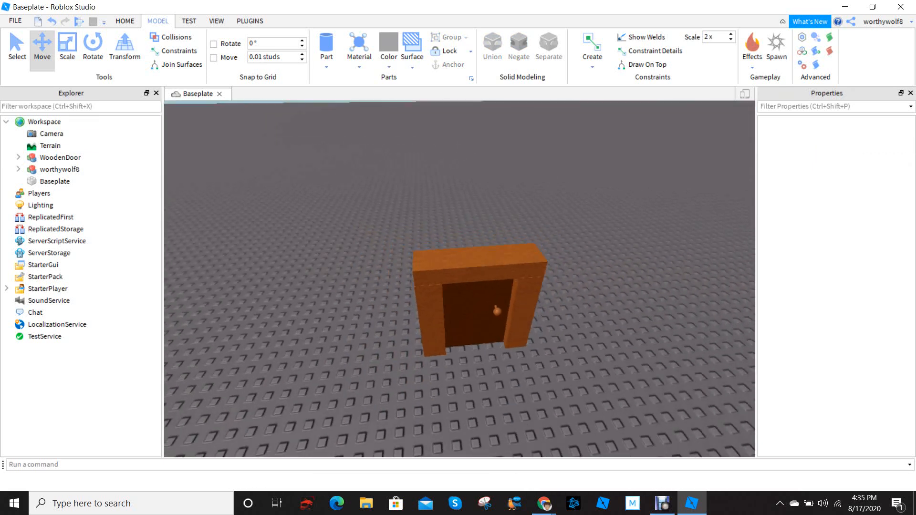
pyautogui.click(60, 157)
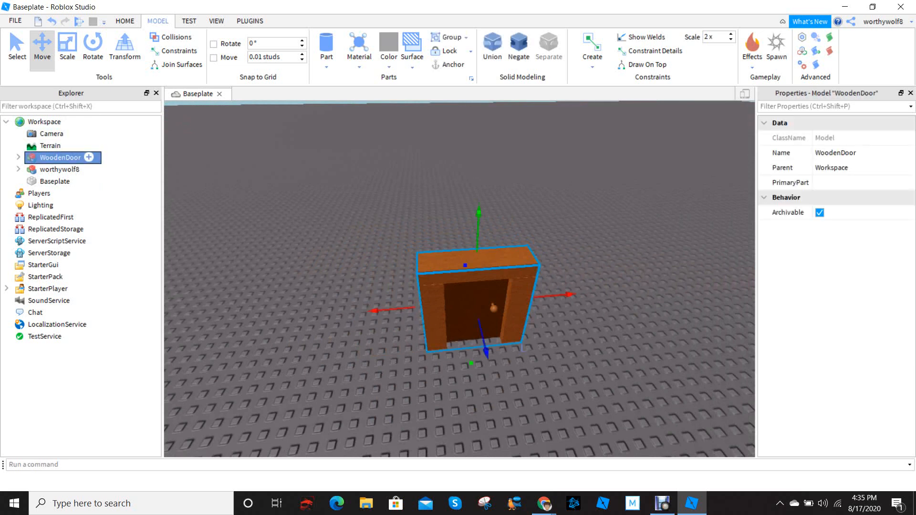
pyautogui.click(335, 194)
# Bring the character in front of the door into view and select the character model
pyautogui.moveTo(335, 193); pyautogui.dragTo(248, 193, button='right')
pyautogui.press('w')
pyautogui.press('d')
pyautogui.press('a')
pyautogui.press('d')
pyautogui.press('w')
pyautogui.press('d')
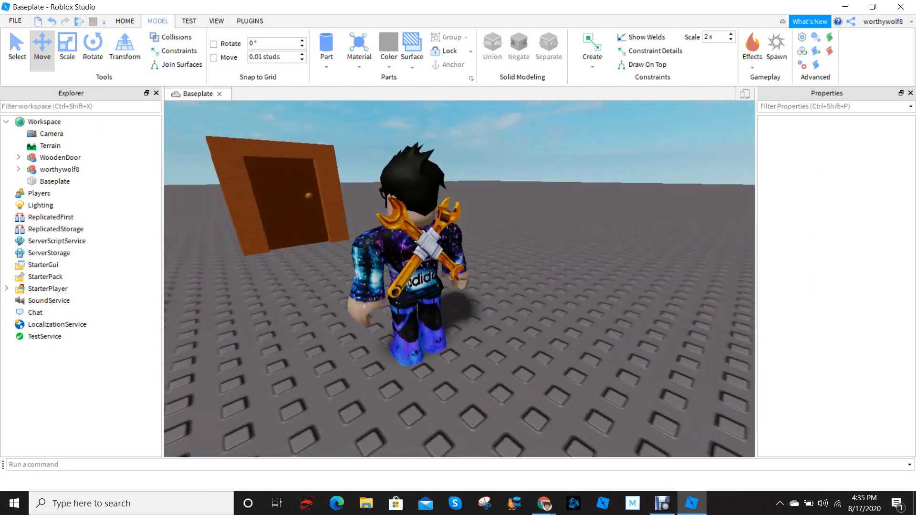
pyautogui.press('s')
pyautogui.click(429, 221)
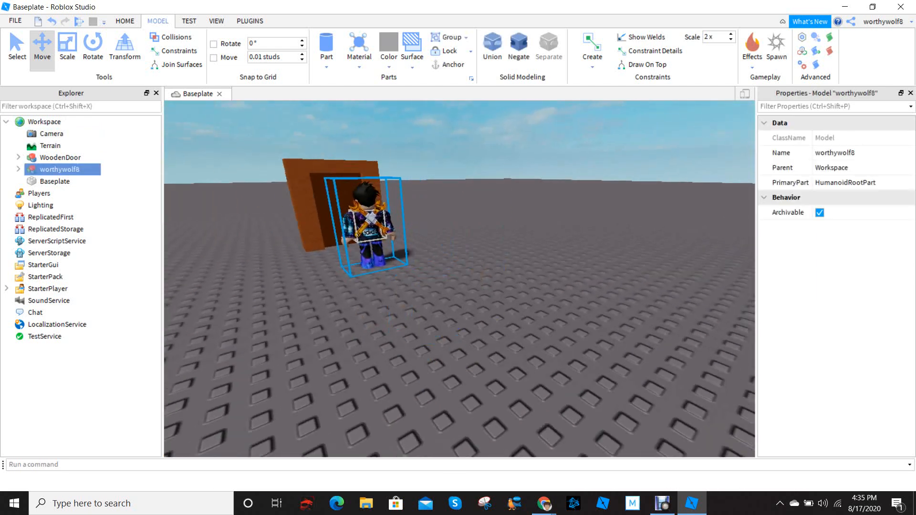
# Compare the finished door with the selected character from the side and from behind
pyautogui.moveTo(430, 221); pyautogui.dragTo(303, 226, button='right')
pyautogui.press('w')
pyautogui.press('d')
pyautogui.press('s')
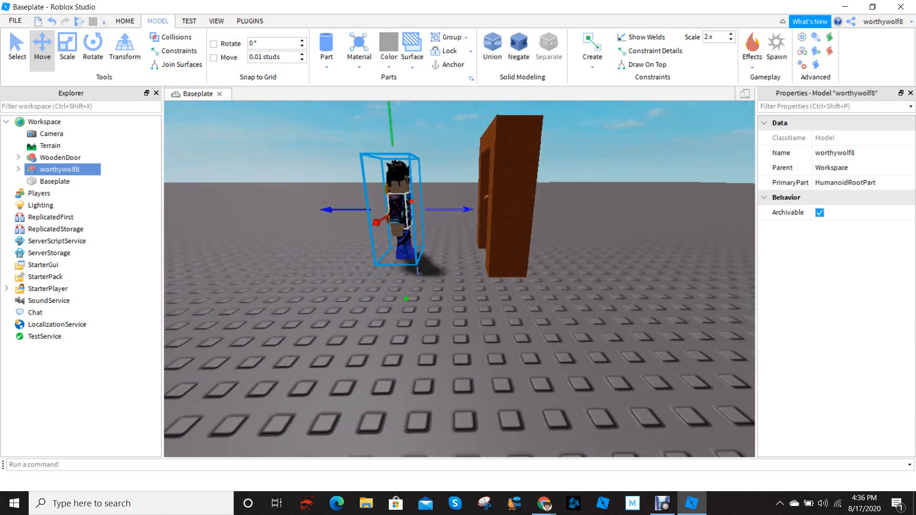
pyautogui.moveTo(556, 210); pyautogui.dragTo(490, 211)
pyautogui.moveTo(491, 211); pyautogui.dragTo(463, 165, button='right')
pyautogui.press('w')
pyautogui.press('s')
pyautogui.press('s')
pyautogui.press('w')
pyautogui.press('d')
pyautogui.press('s')
pyautogui.press('s')
pyautogui.press('w')
pyautogui.press('s')
pyautogui.press('w')
pyautogui.press('s')
pyautogui.press('w')
pyautogui.press('s')
pyautogui.press('w')
pyautogui.press('s')
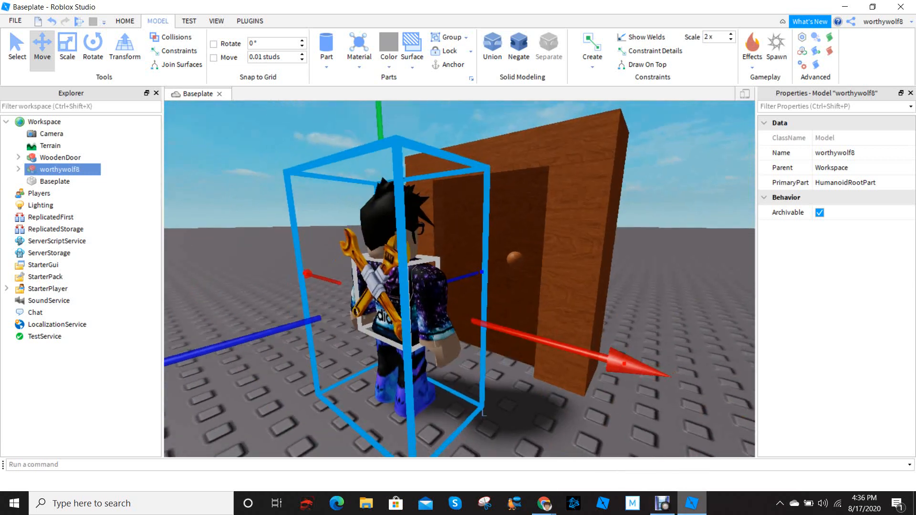
pyautogui.moveTo(662, 504)
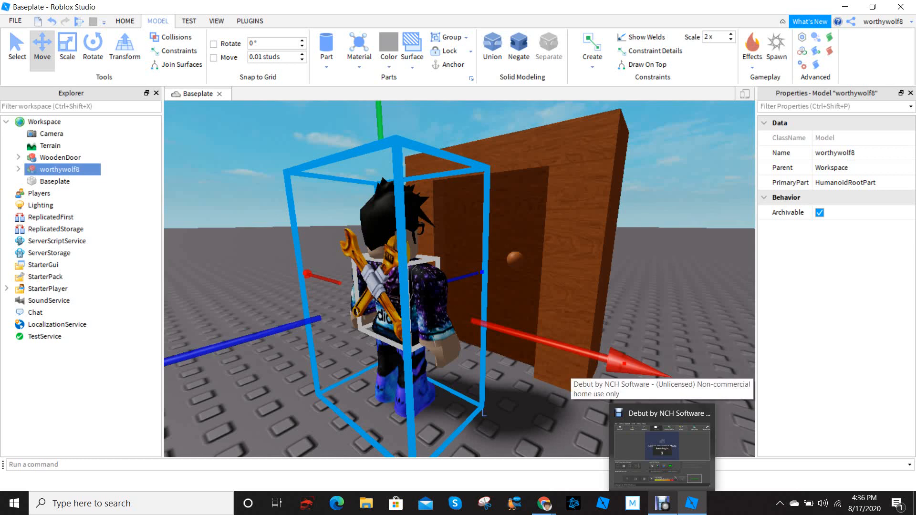
pyautogui.moveTo(662, 456)
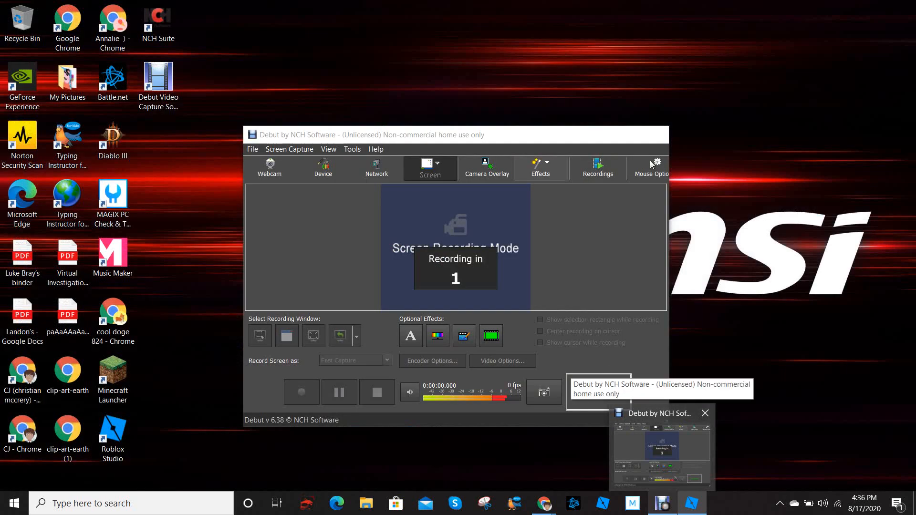